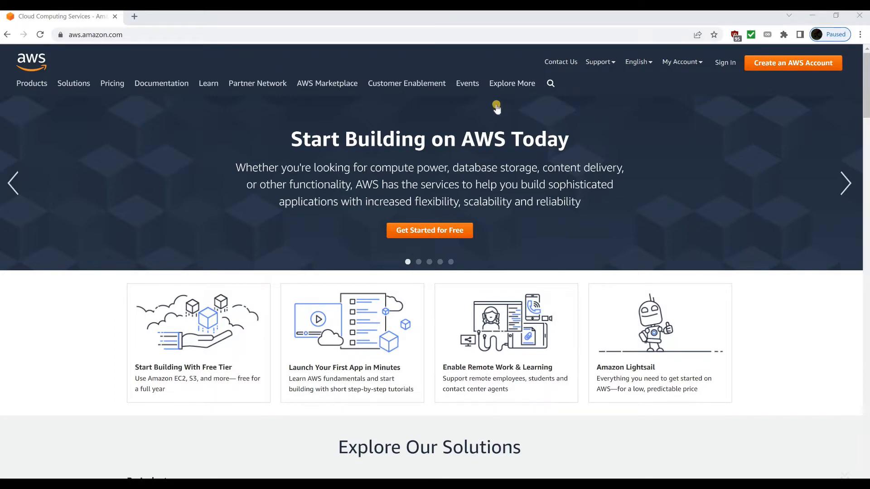
Sign in to the AWS Management Console as the IAM user with the filled-in account credentials.
click(725, 64)
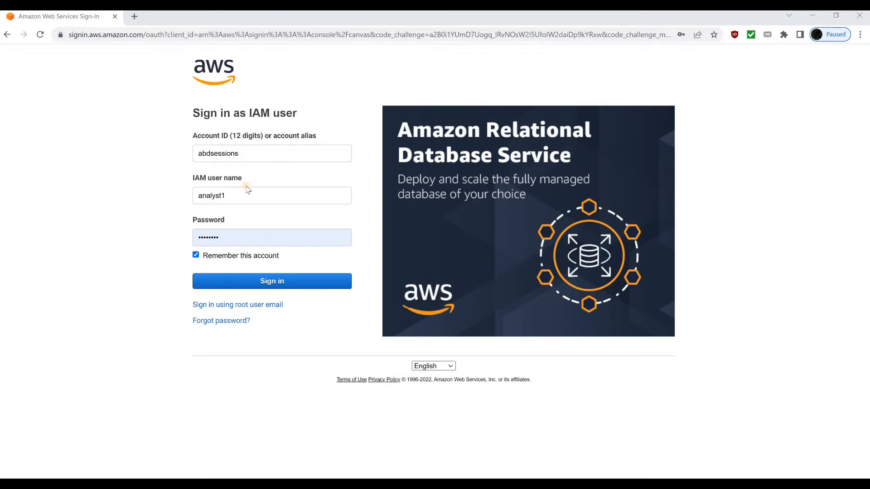
click(251, 285)
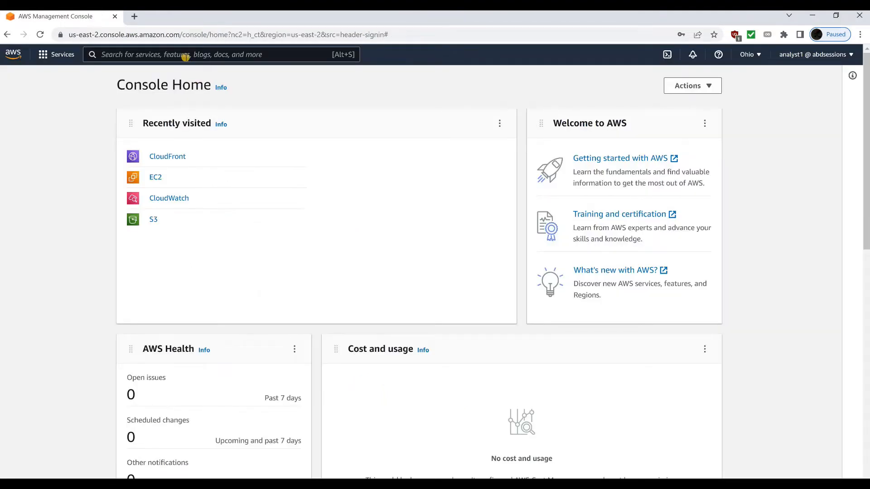
Find the CloudFront service and open the details of the portfolio site's distribution.
click(185, 55)
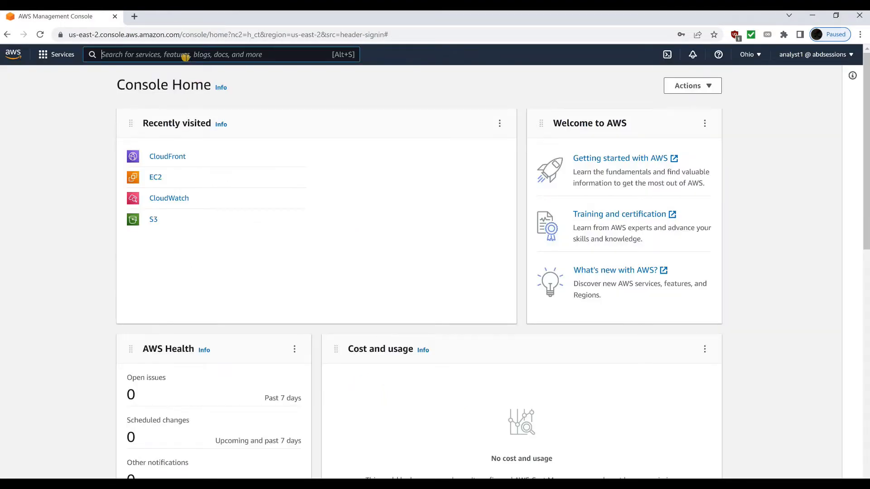
text(cloudfront)
key(Return)
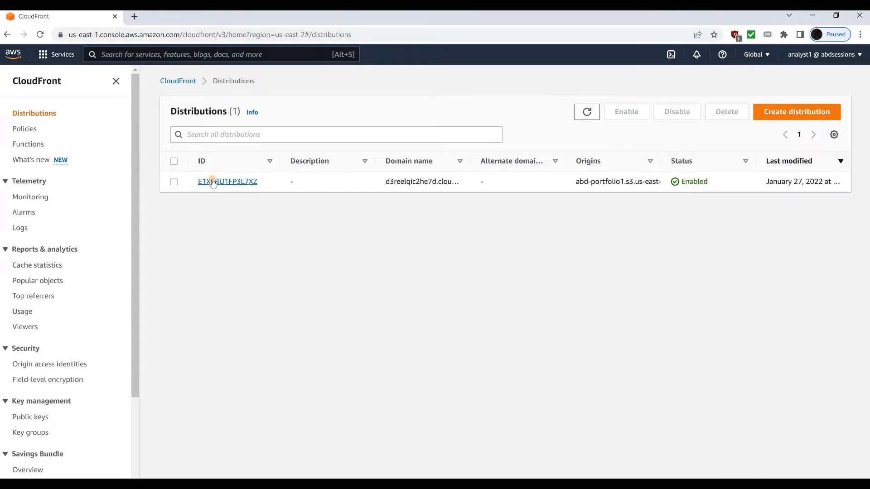
click(212, 181)
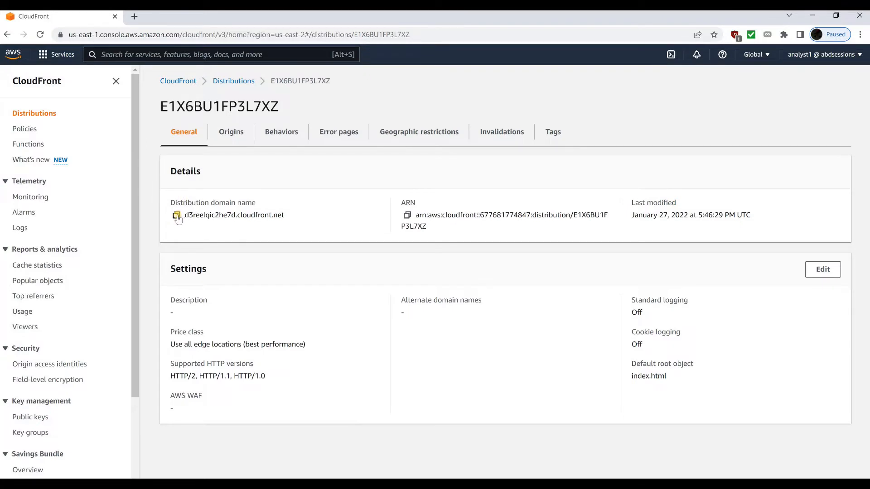
Copy the distribution domain name and load it in a new browser tab to view the portfolio website.
click(177, 216)
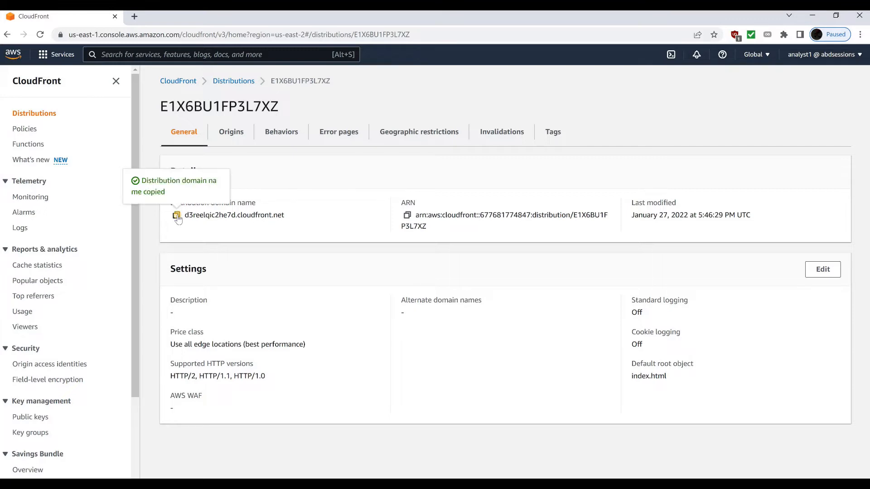
click(136, 17)
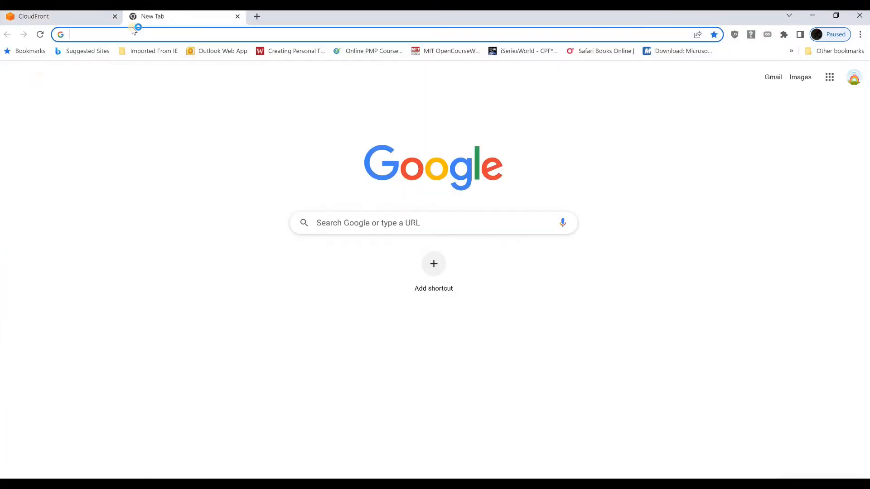
key(ctrl+v)
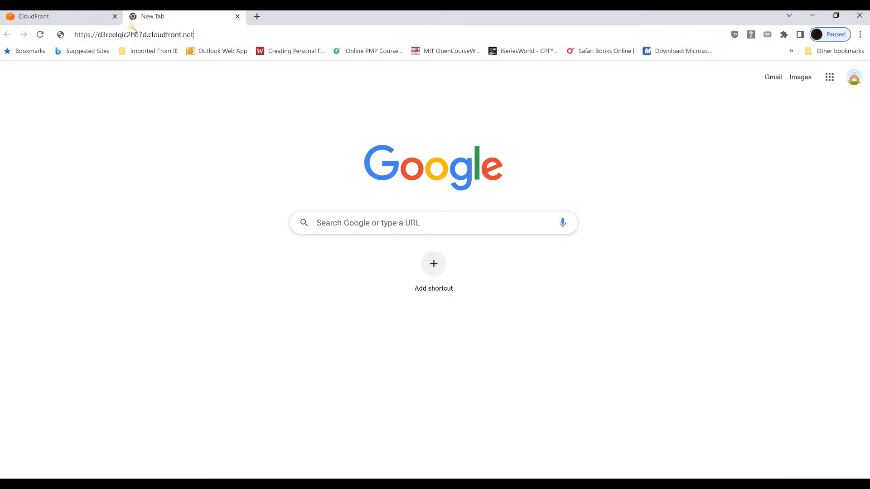
key(Return)
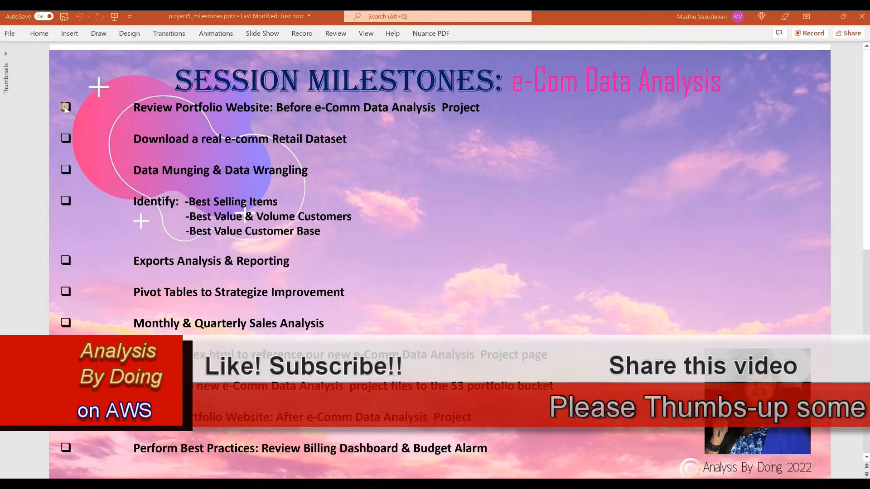
Mark the "Review Portfolio Website: Before e-Comm Data Analysis Project" milestone on the PowerPoint slide.
drag(86, 116, 103, 106)
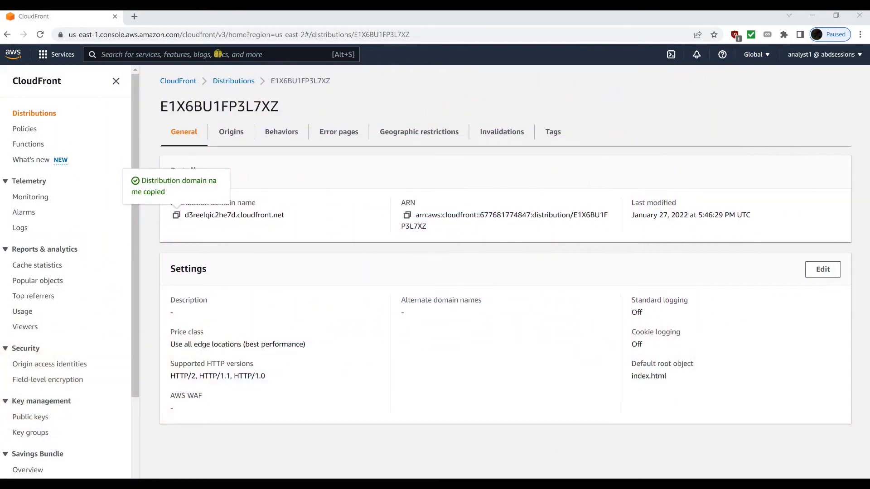
Open the EC2 service in the AWS console, check that the US East (Ohio) region is selected and list the instances.
click(218, 54)
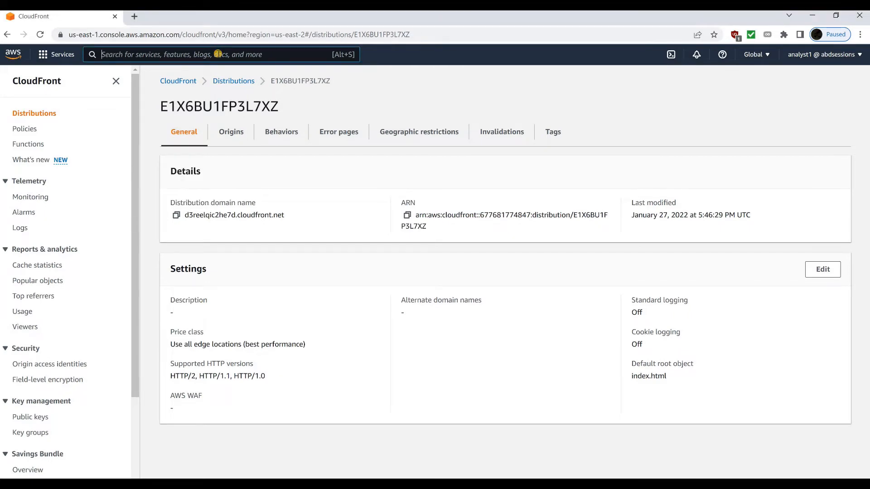
text(ec2)
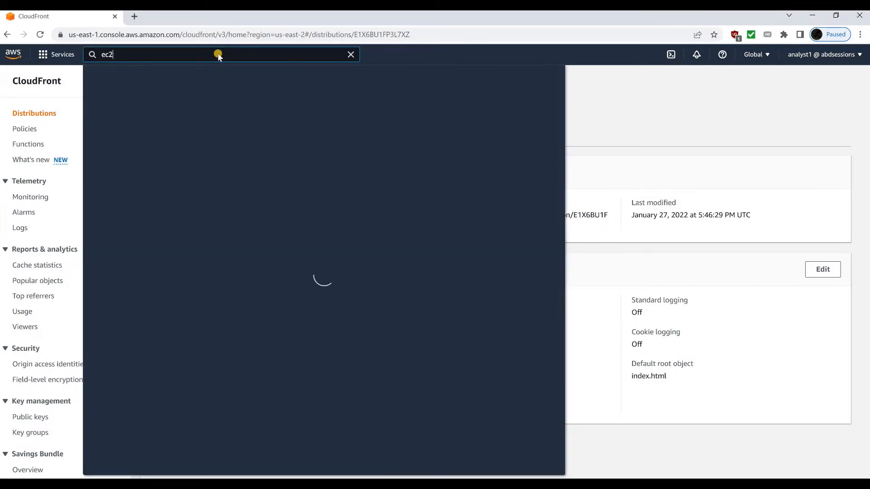
key(Return)
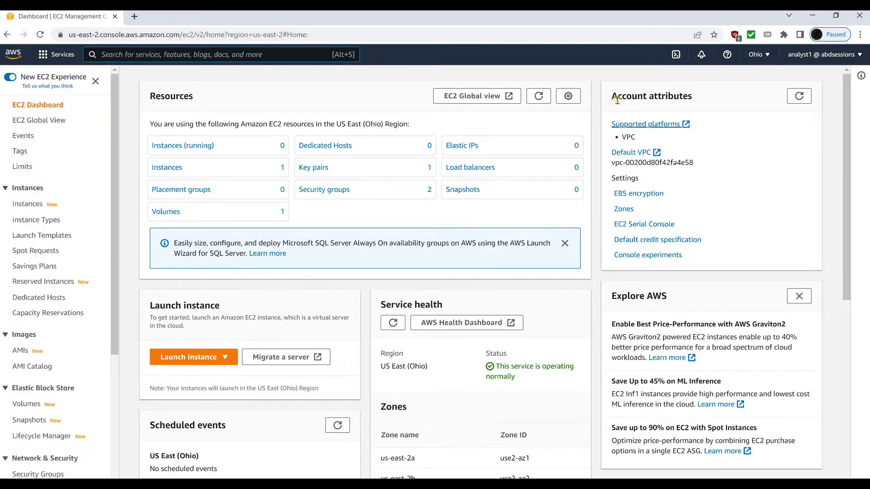
click(755, 57)
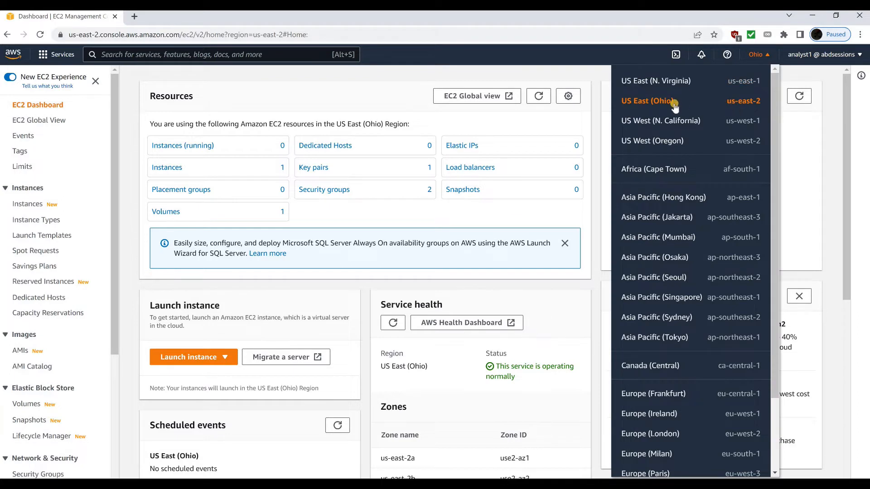
click(583, 60)
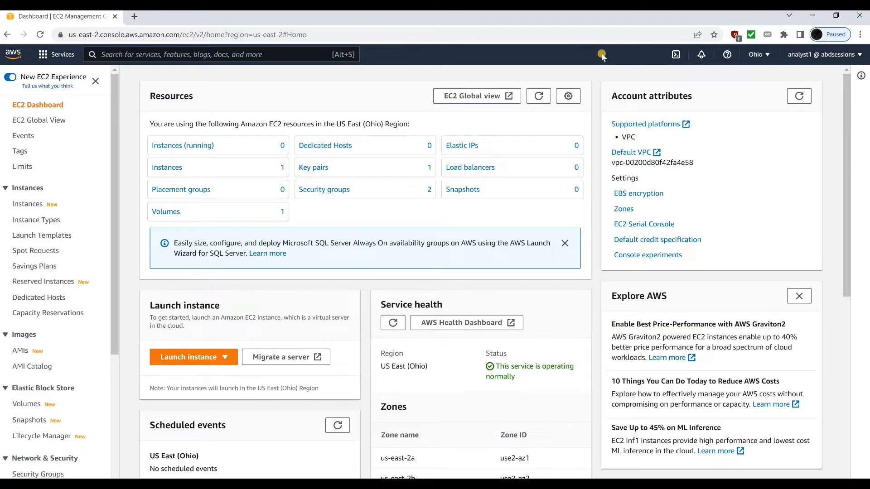
click(26, 205)
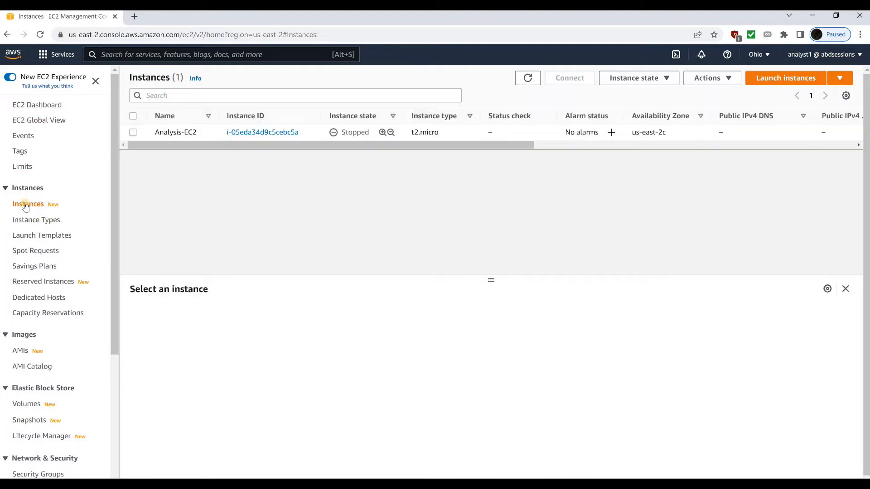
Start the stopped Analysis-EC2 instance and refresh the instance list to update its state.
click(133, 133)
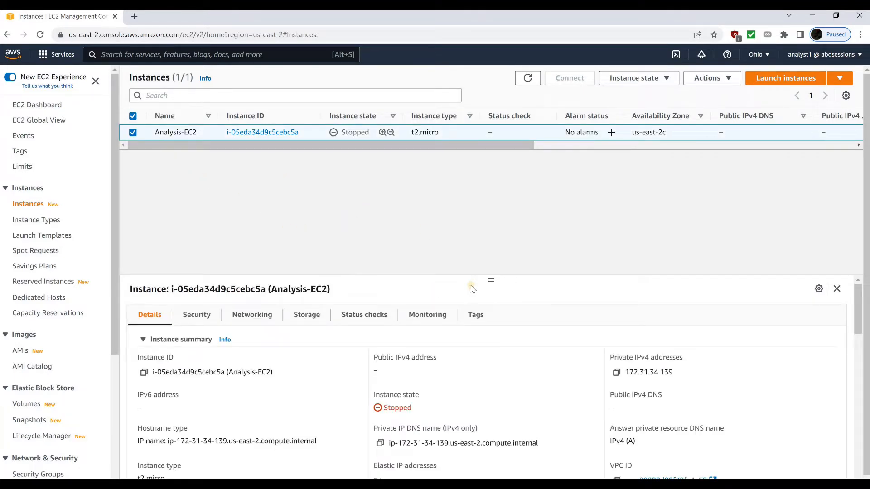
drag(490, 262, 485, 178)
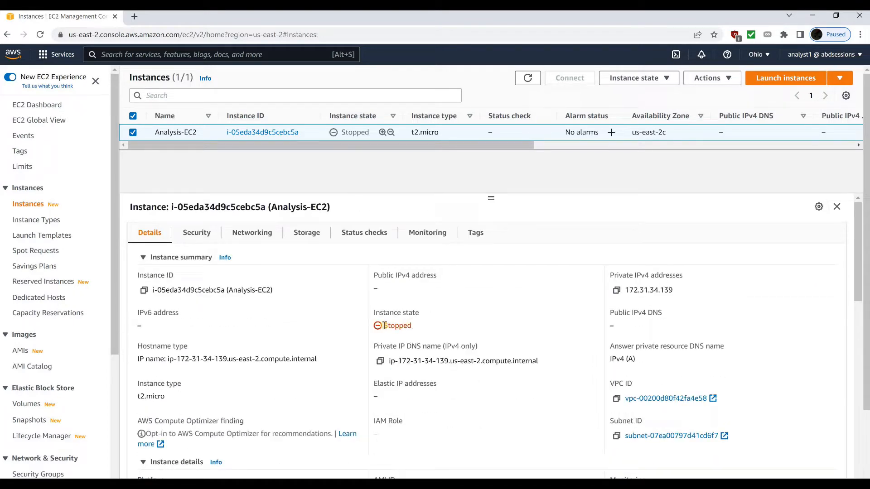
drag(384, 326, 435, 327)
click(629, 83)
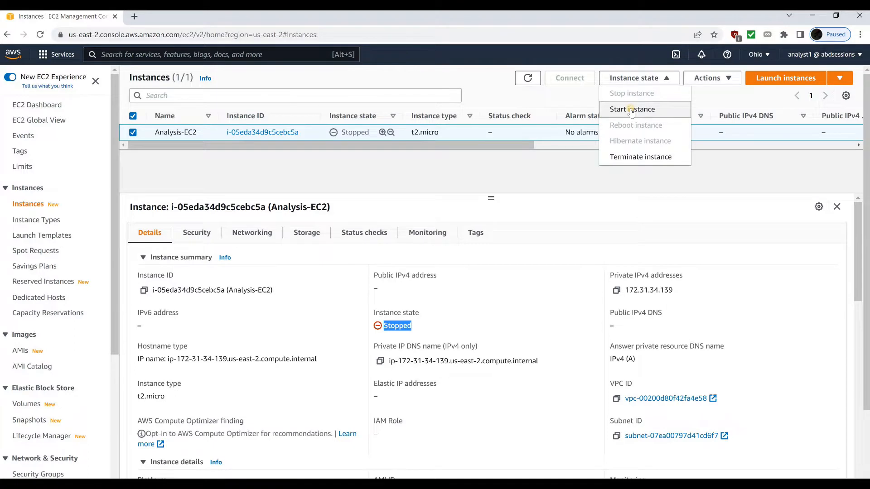
click(631, 110)
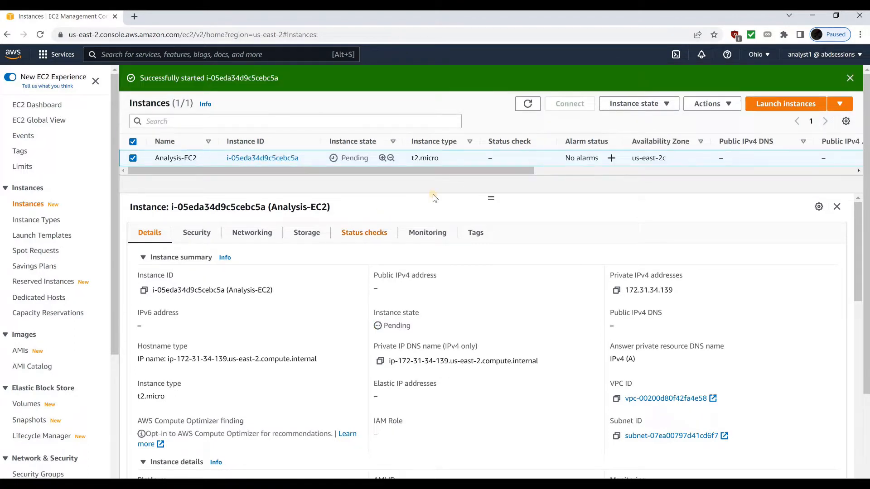
click(526, 104)
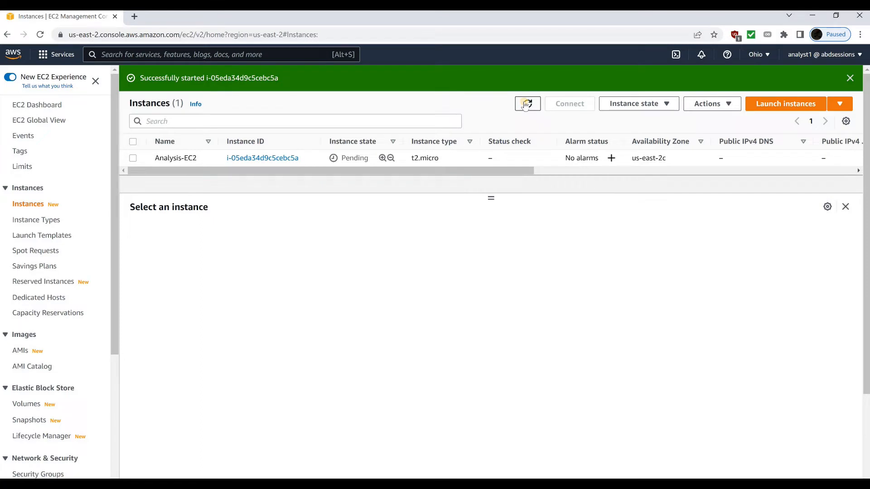
click(526, 105)
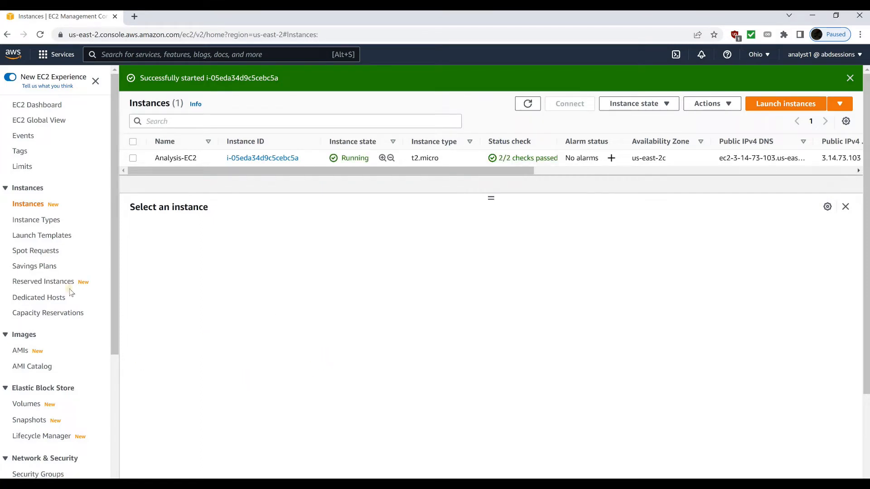
Open the RDP client connection options for the Analysis-EC2 instance and download its remote desktop file.
click(133, 159)
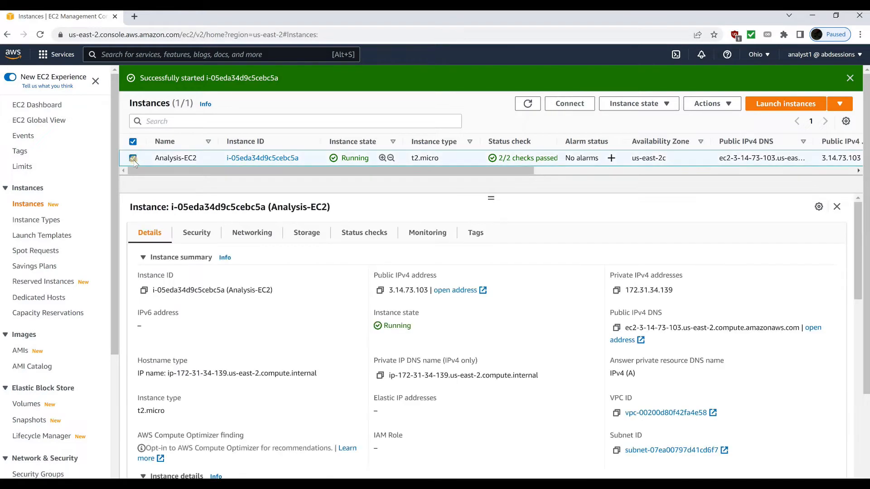
click(560, 104)
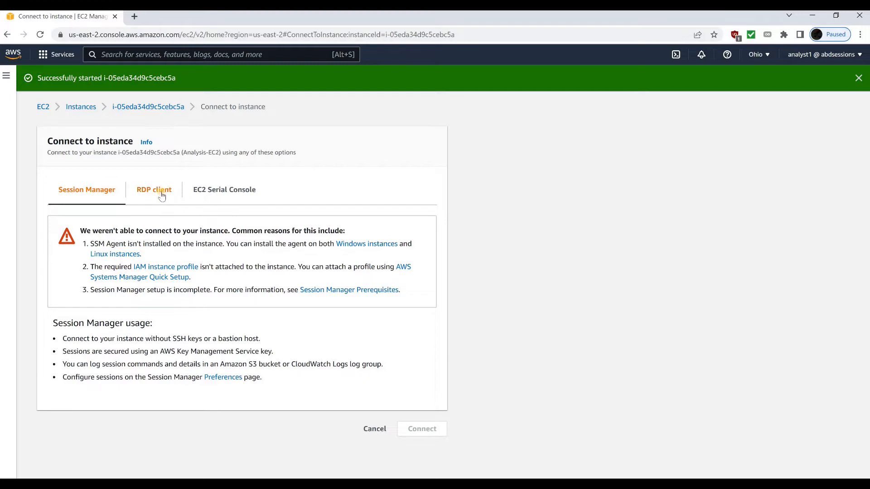
click(161, 196)
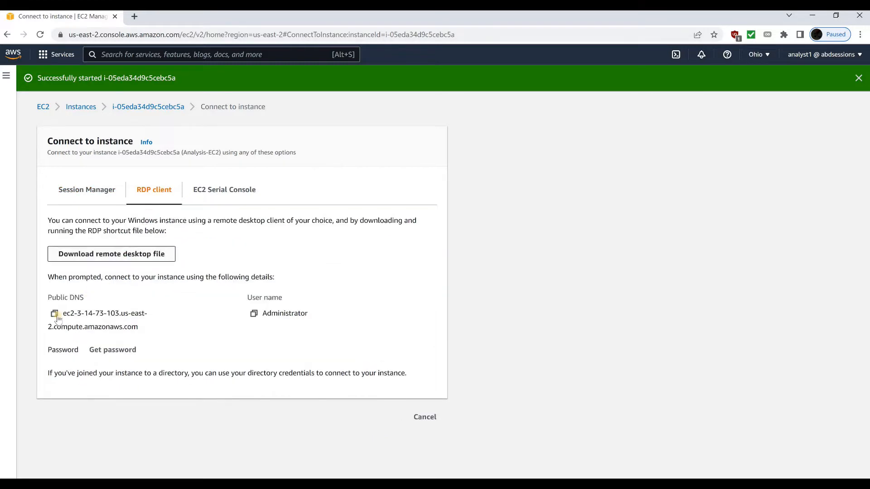
click(141, 257)
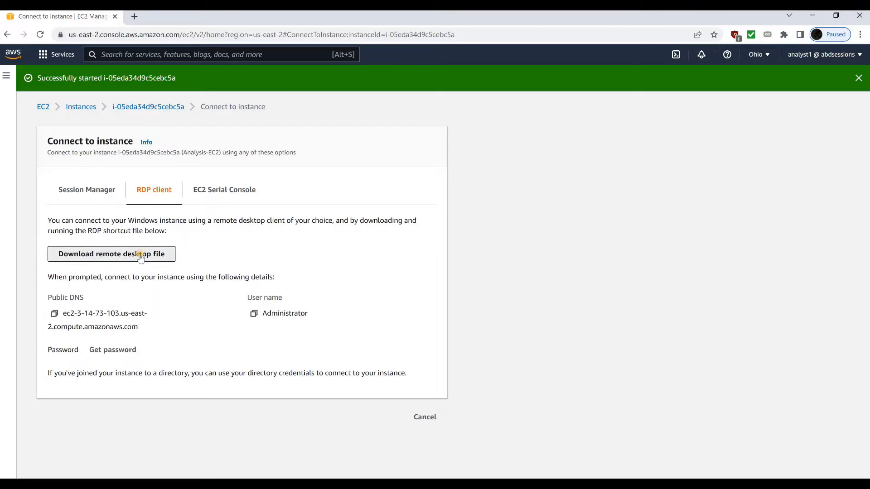
click(104, 478)
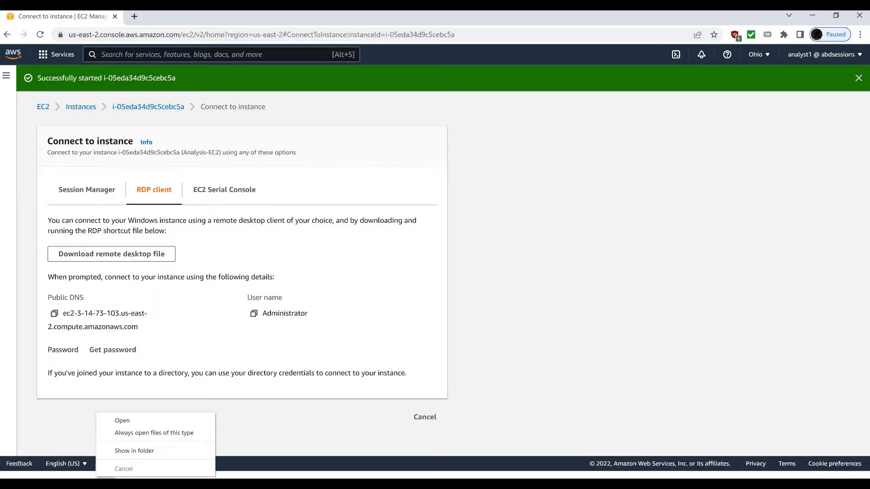
key(Escape)
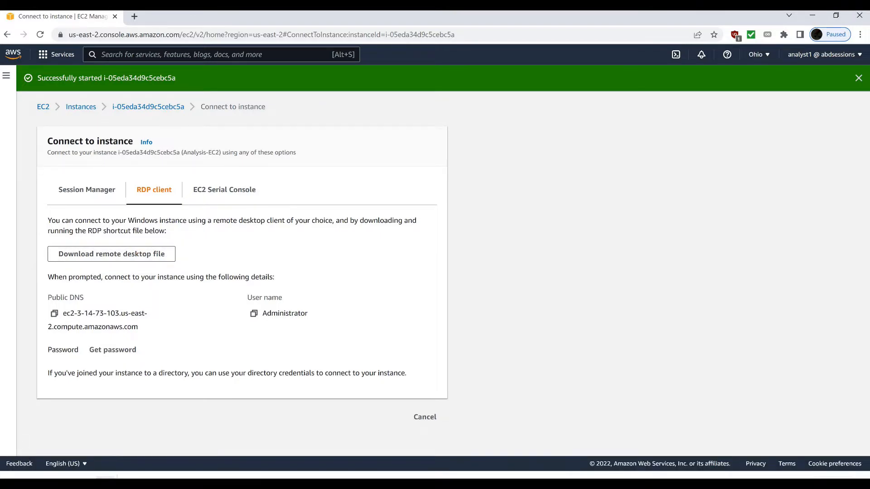
Decrypt the instance's Windows administrator password with the dell-laptop-ohio-kp.pem key pair and copy the password.
click(102, 350)
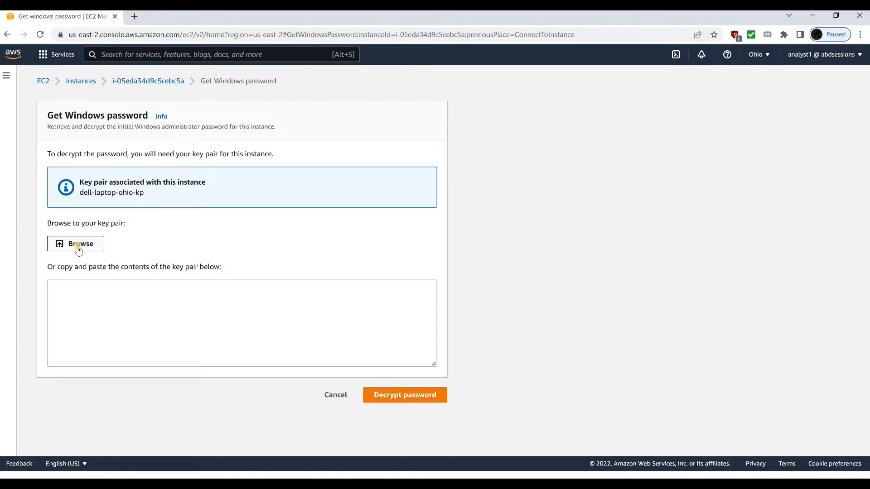
click(77, 247)
click(656, 308)
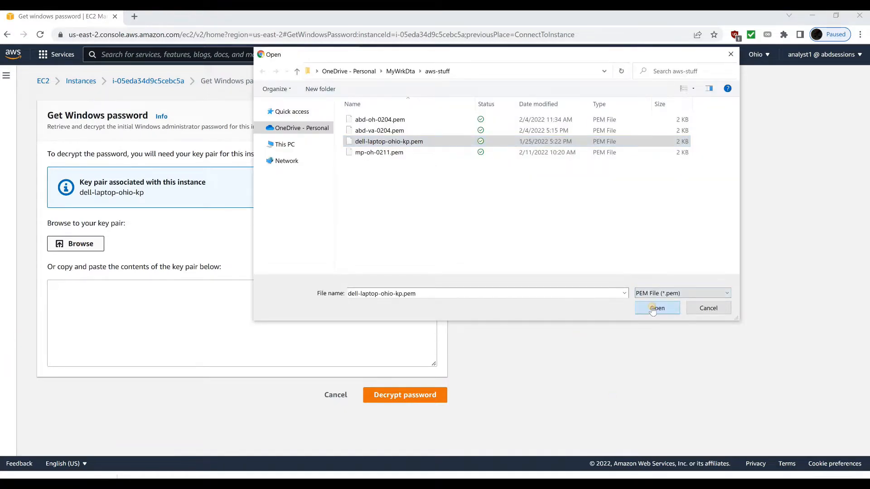
click(393, 428)
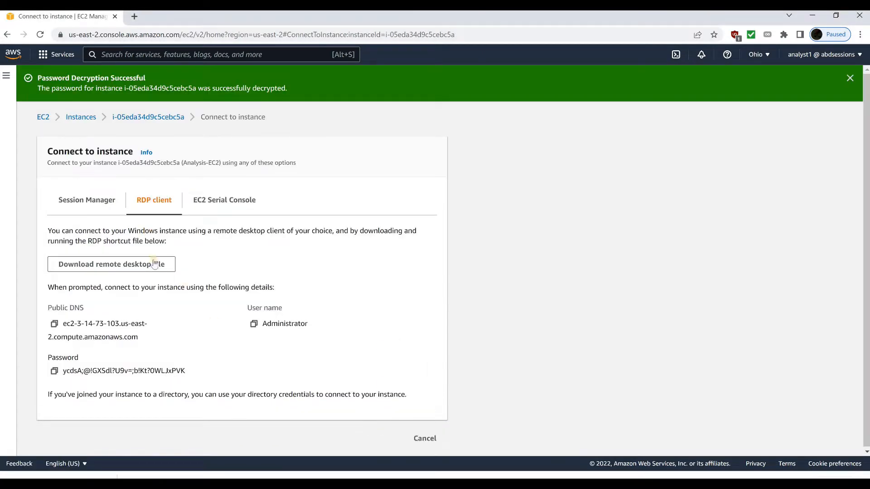
click(54, 371)
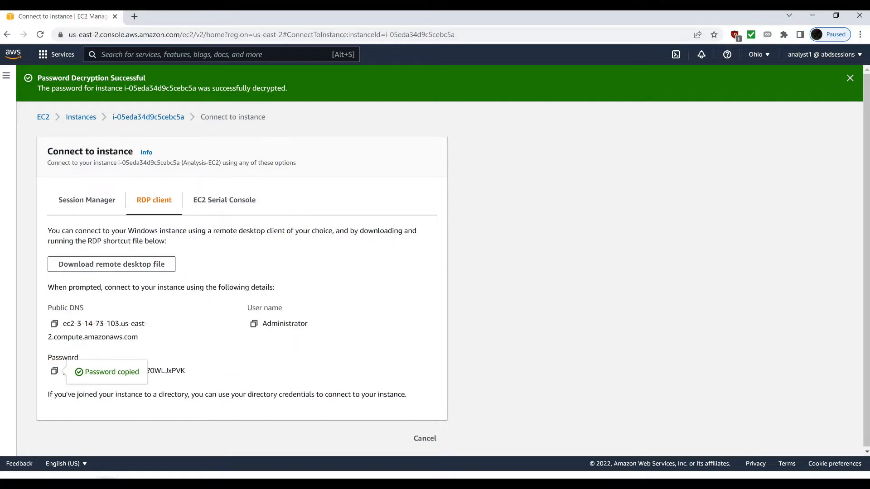
Open the downloaded remote desktop file and connect to the instance as Administrator with the copied password, accepting the untrusted publisher and certificate.
click(113, 475)
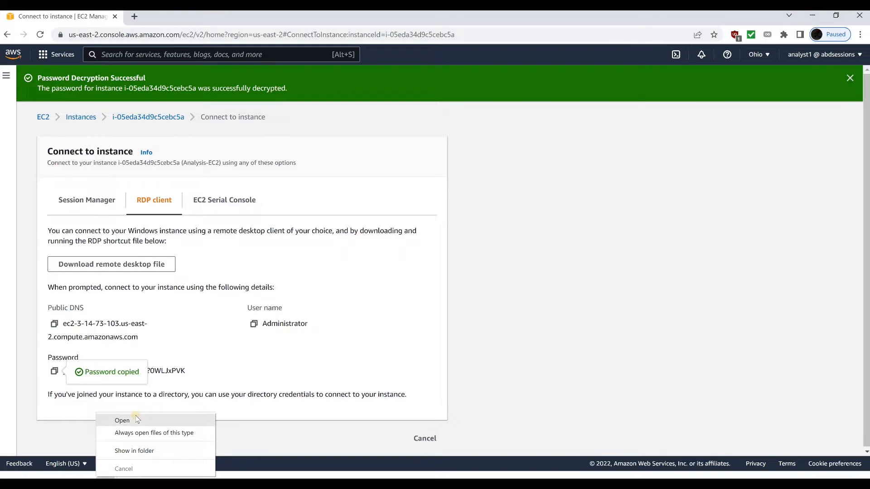
click(123, 420)
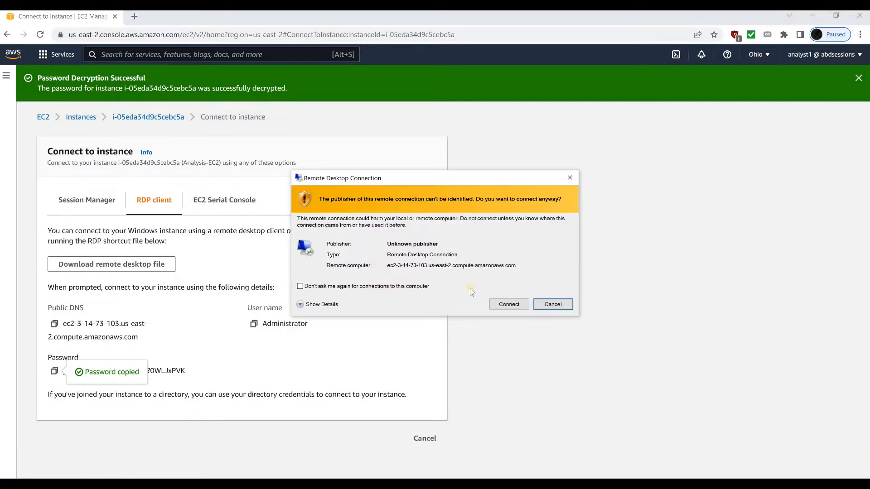
click(503, 306)
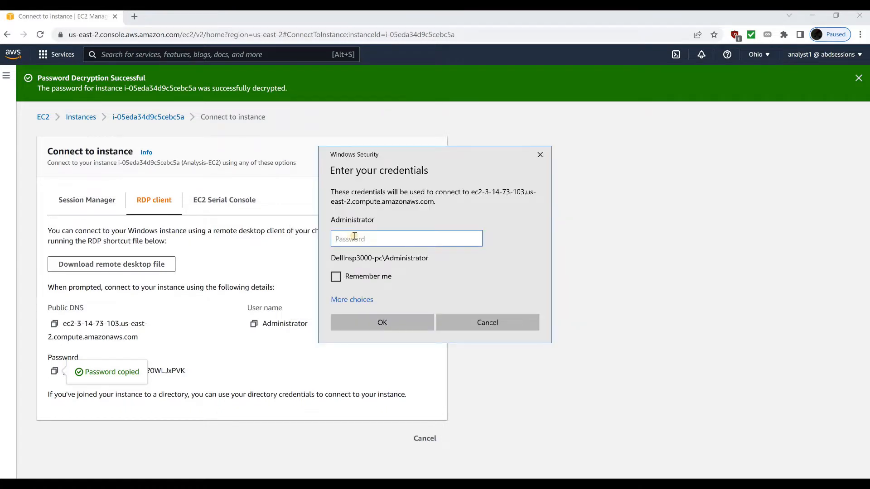
key(ctrl+v)
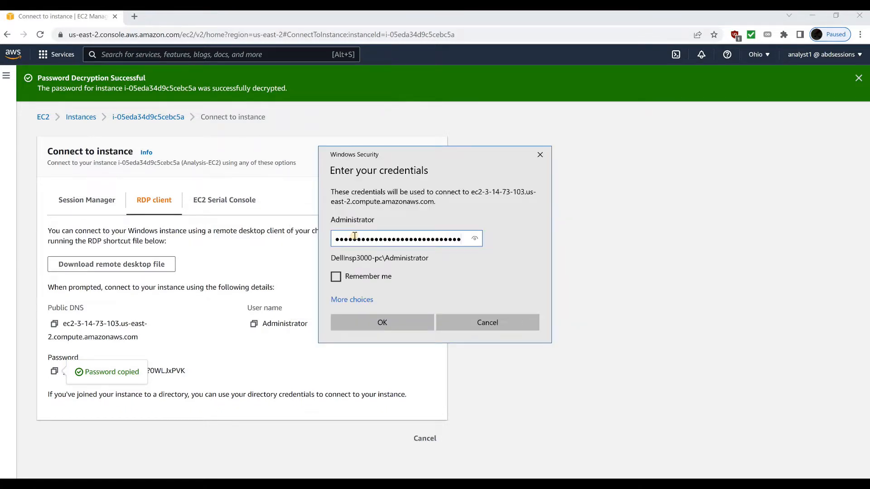
click(379, 324)
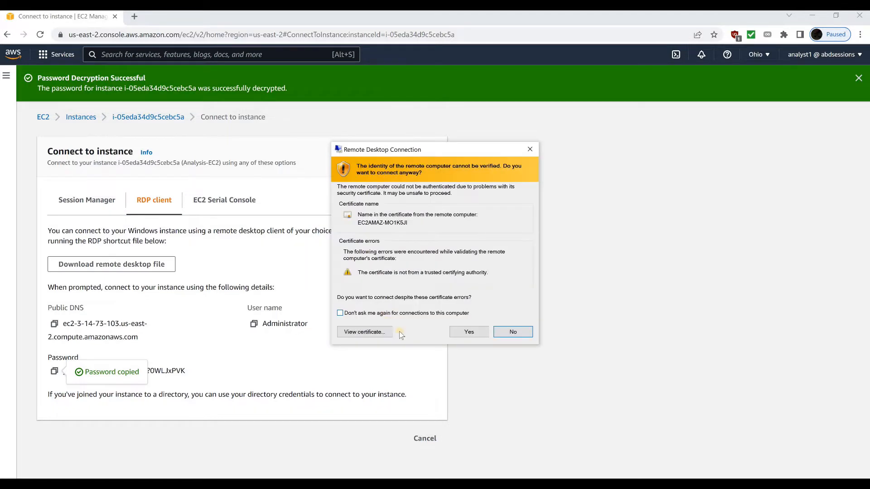
click(467, 332)
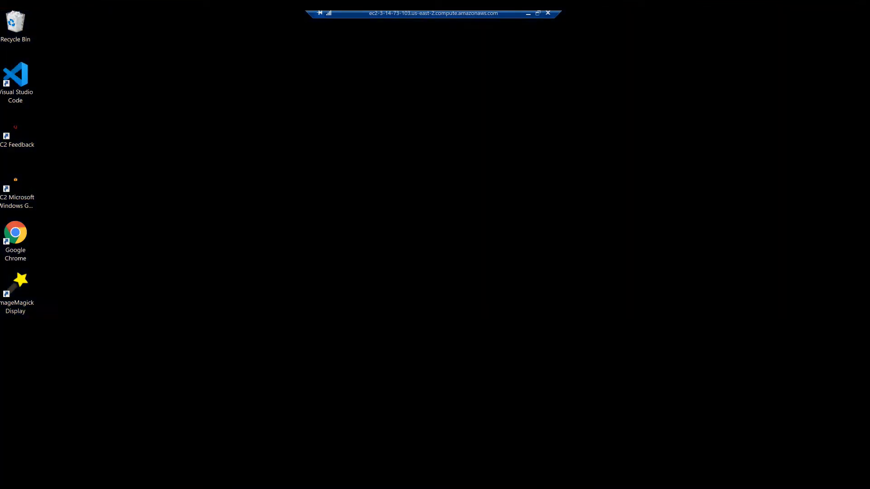
Launch the Anaconda Powershell Prompt on the remote instance, start a conda package update and accept the proposed package changes.
click(842, 158)
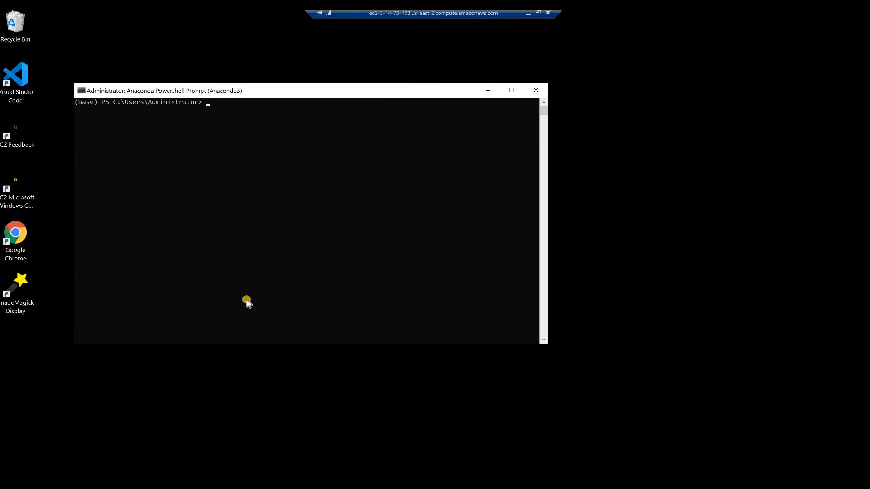
click(208, 105)
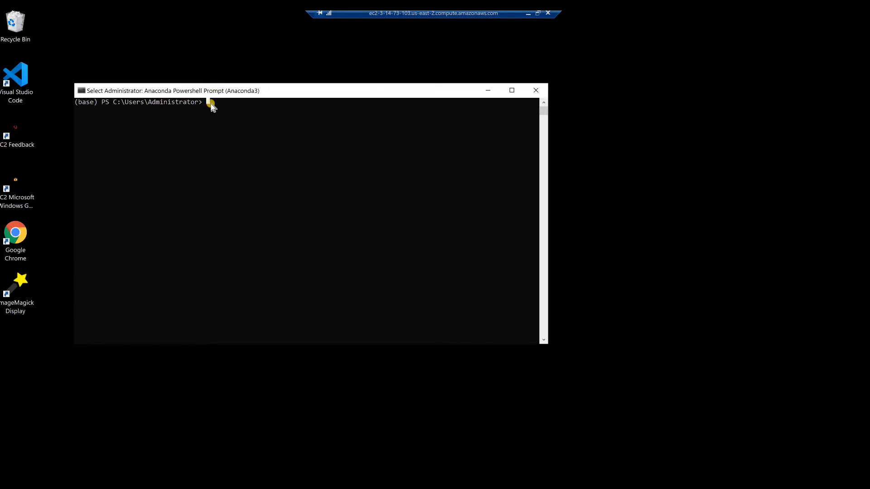
right_click(245, 128)
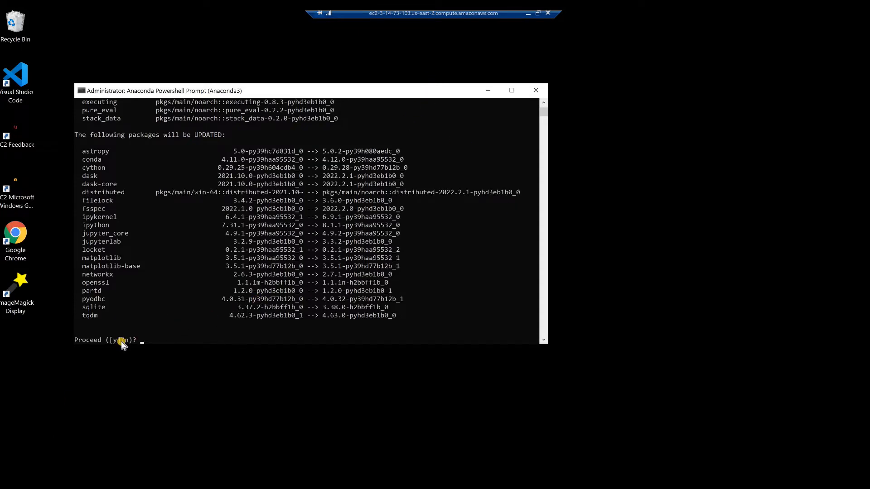
scroll(151, 322, down, 1)
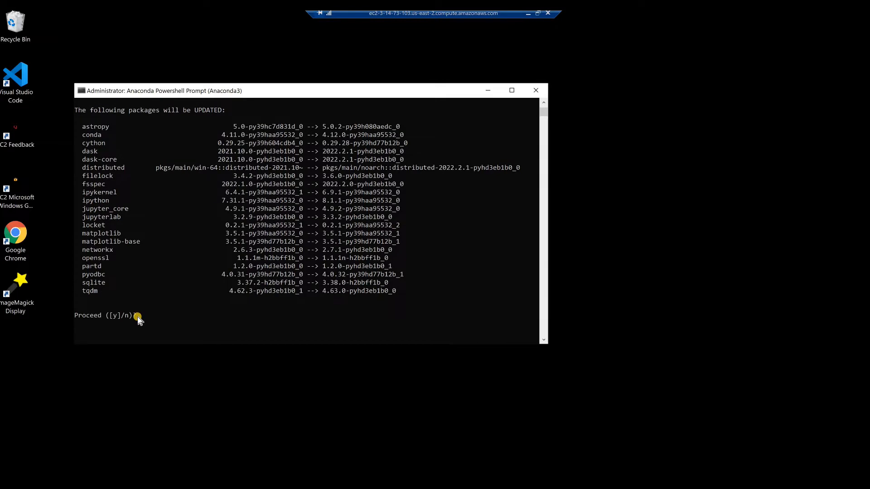
key(Return)
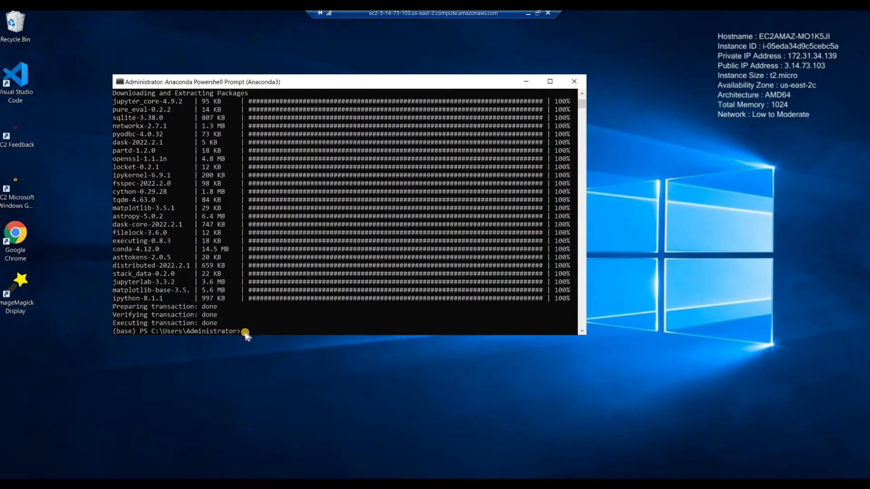
Run "conda update --all" again to check for any remaining package updates.
click(246, 333)
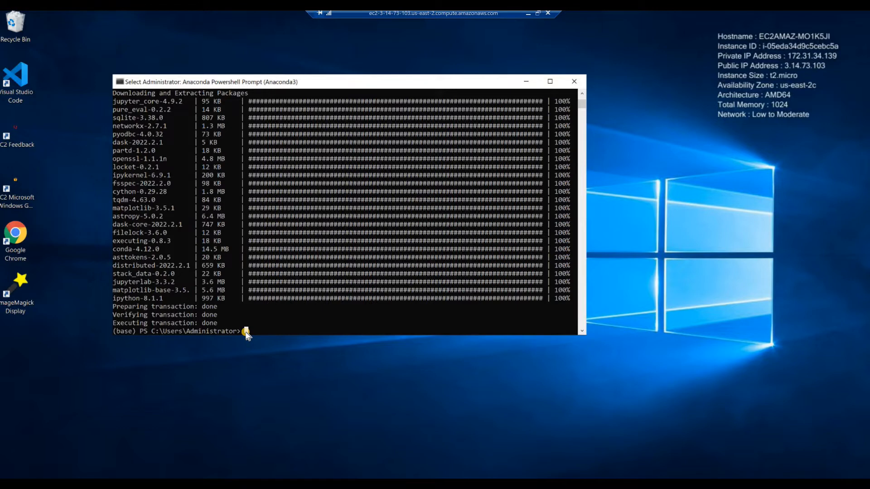
text(cond)
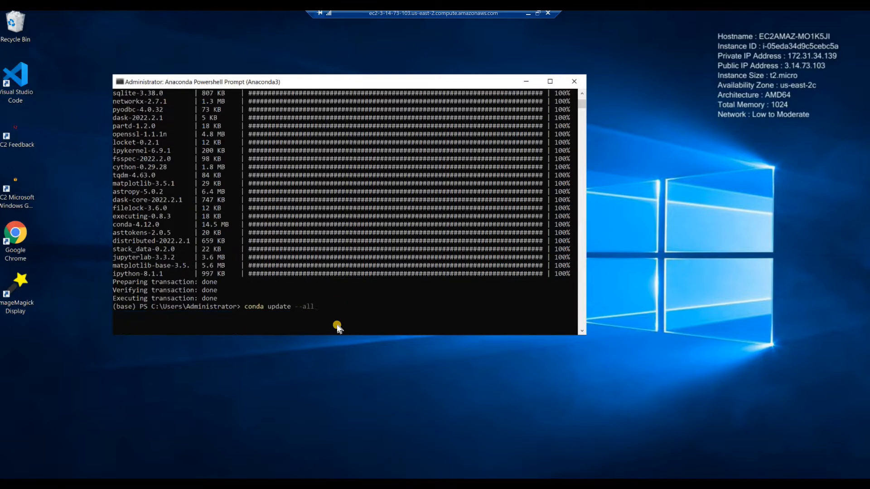
scroll(337, 326, down, 1)
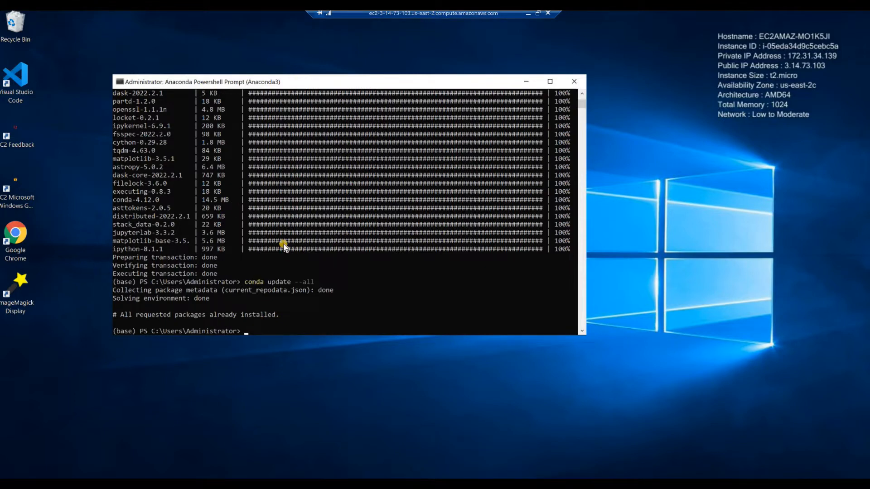
scroll(284, 247, down, 2)
scroll(285, 247, down, 2)
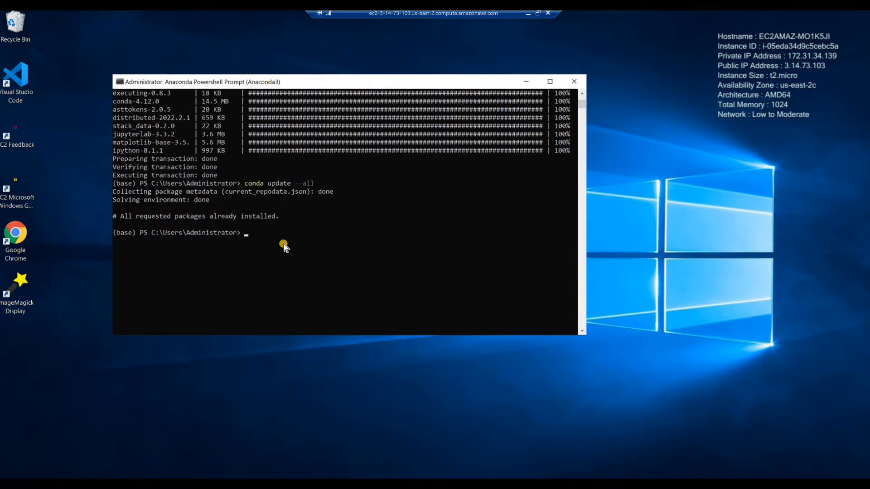
List the packages installed in the base environment with "conda list".
click(246, 234)
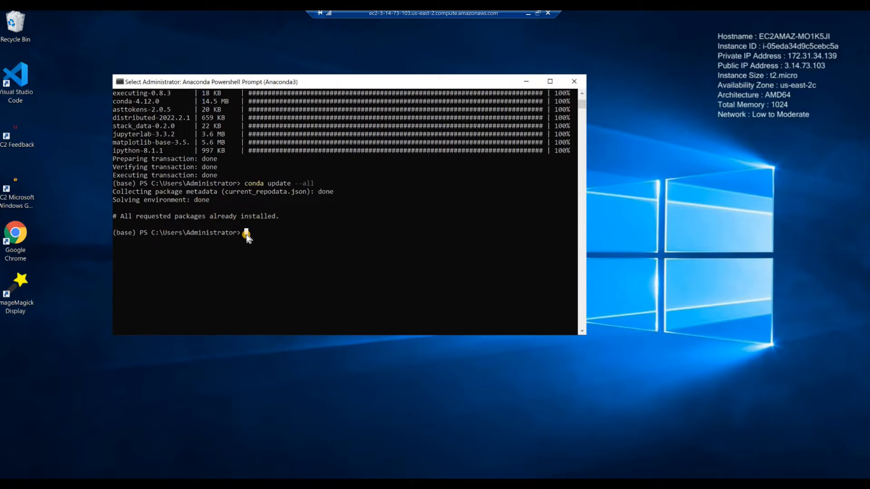
text(conda list)
key(Return)
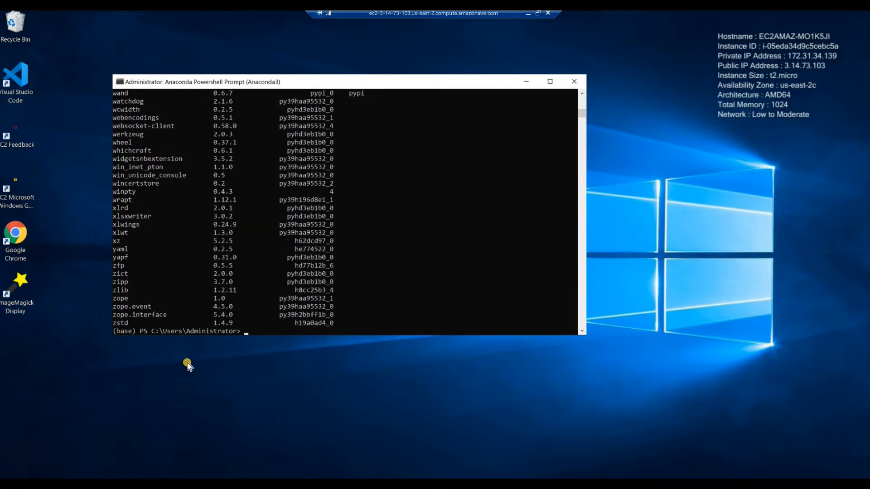
Check the installed versions with "python --version" and "jupyter notebook --version", and close the prompt.
click(245, 330)
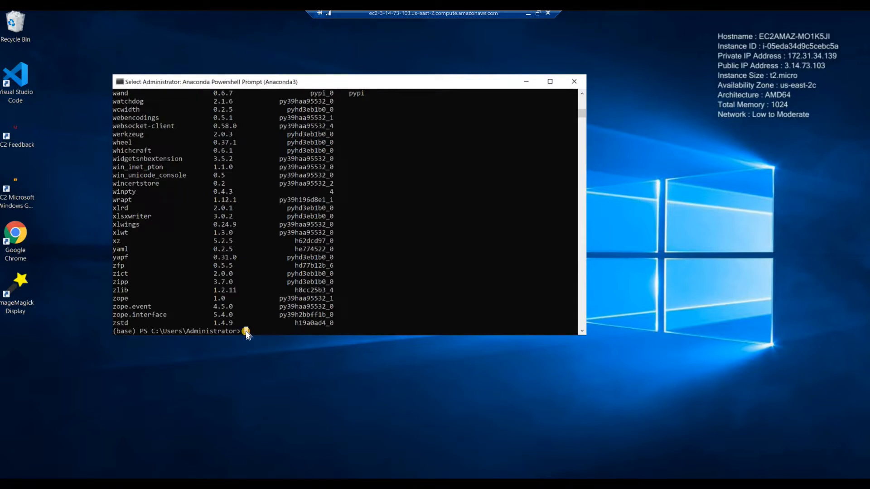
text(python --version)
key(Return)
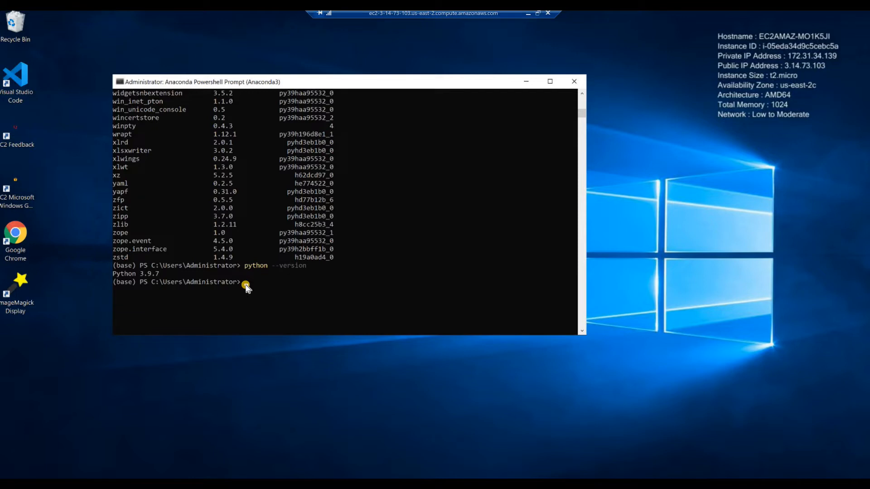
click(246, 286)
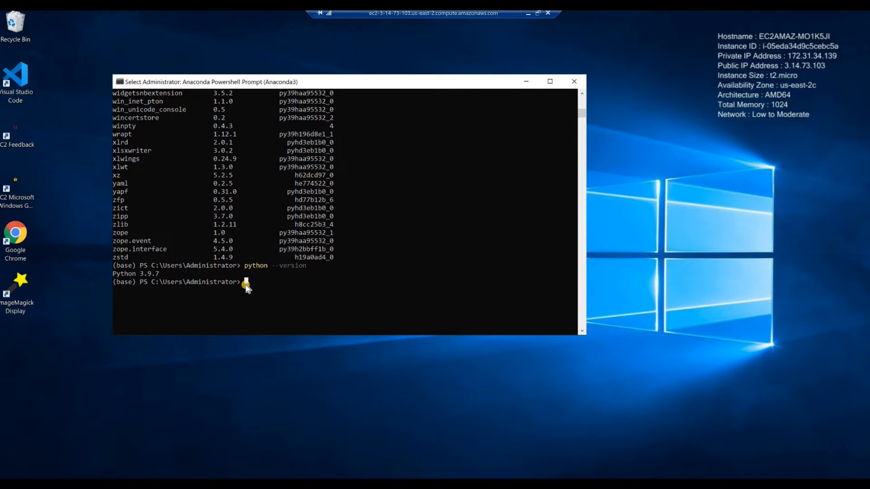
text(jupyter notebook --version)
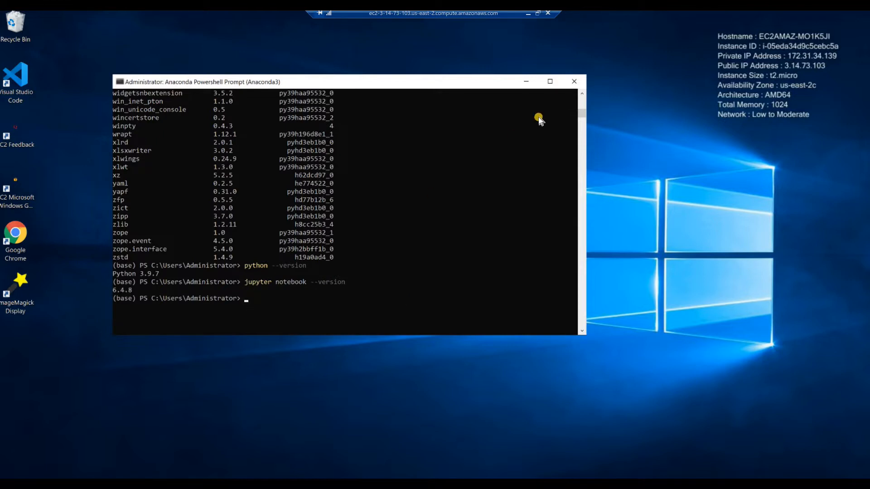
click(574, 82)
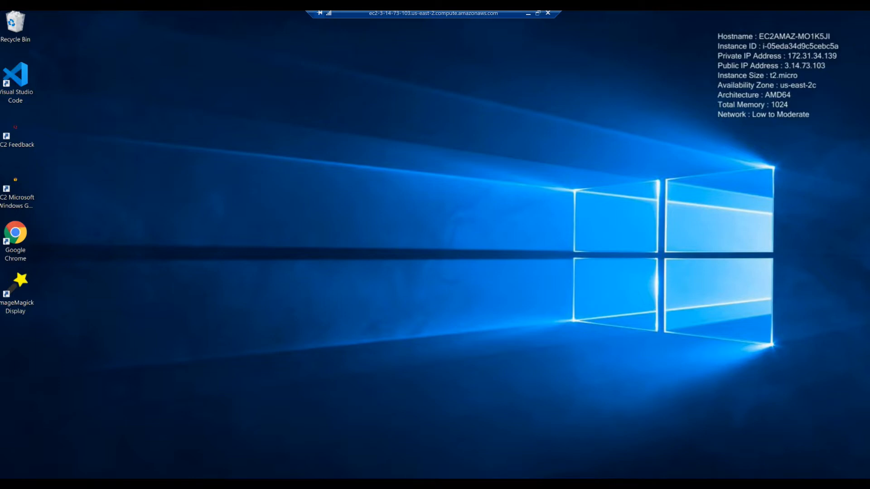
Search for "paint" on the remote Windows desktop and open the Paint app.
click(854, 38)
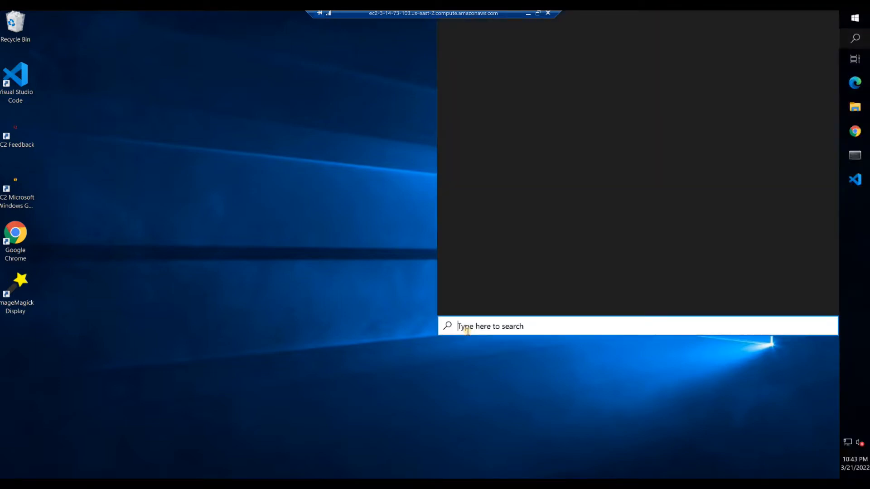
text(paint)
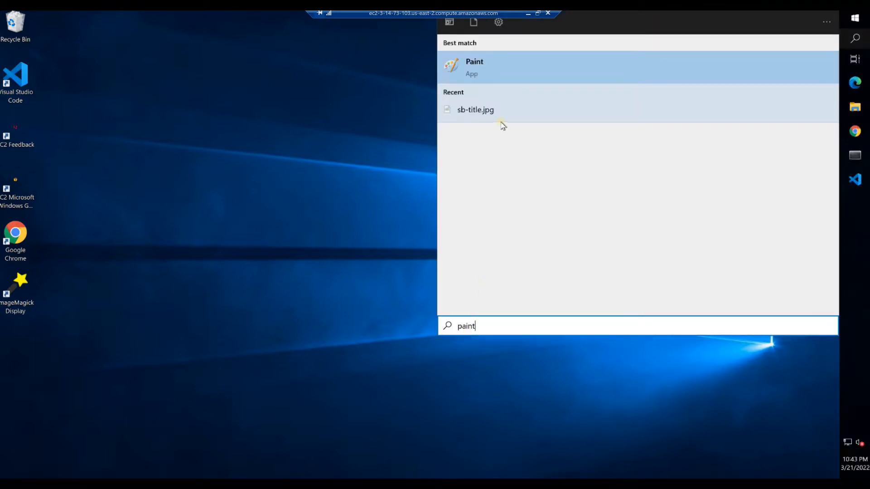
click(465, 59)
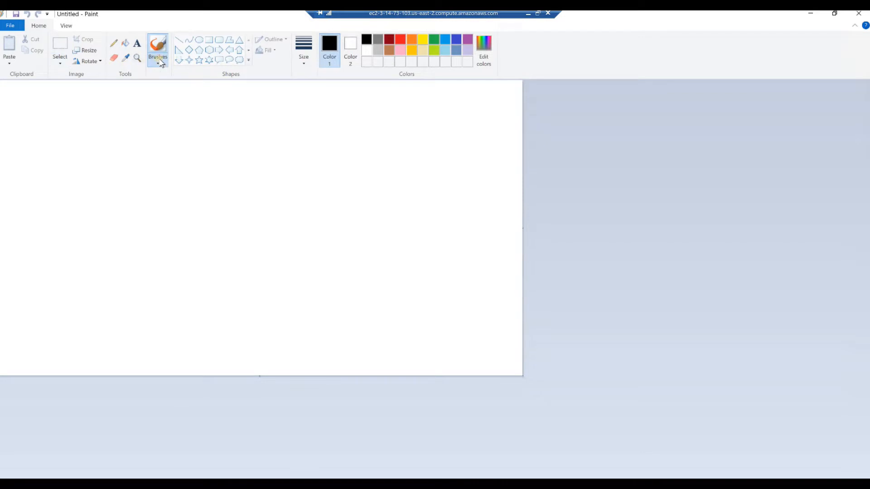
Draw a wide purple rounded rectangle with the thickest outline near the upper edge of the canvas.
click(467, 40)
click(219, 40)
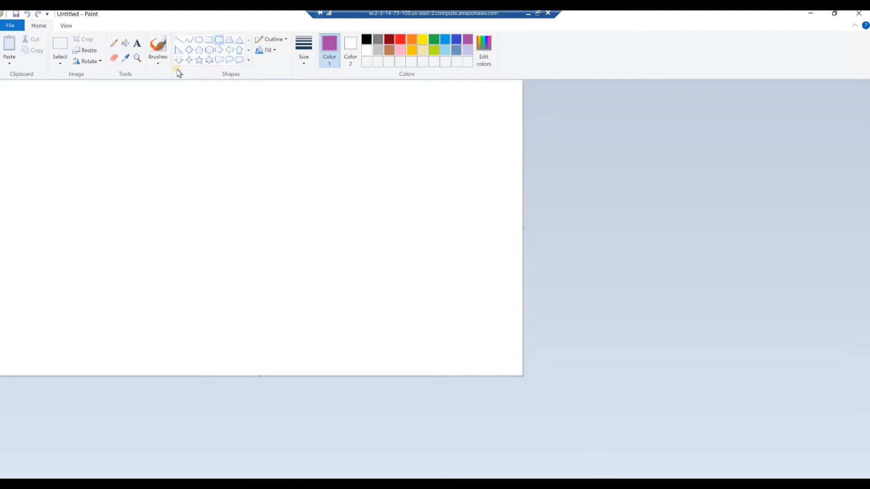
click(303, 59)
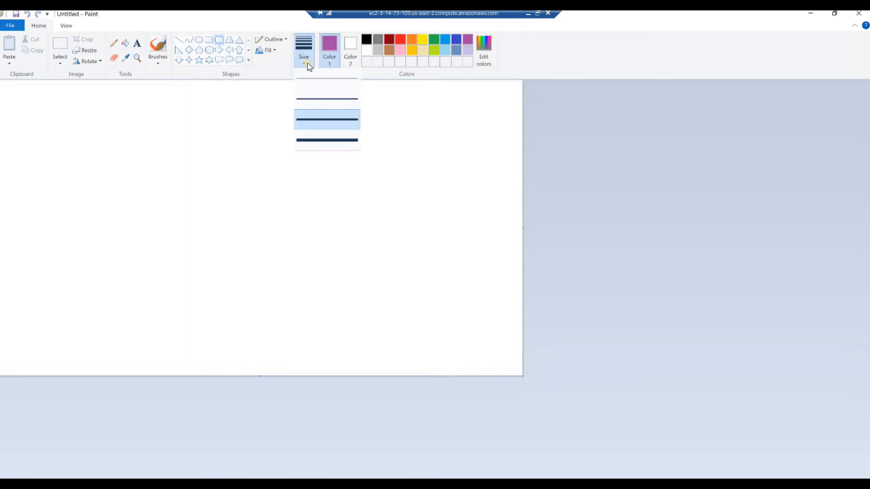
click(314, 138)
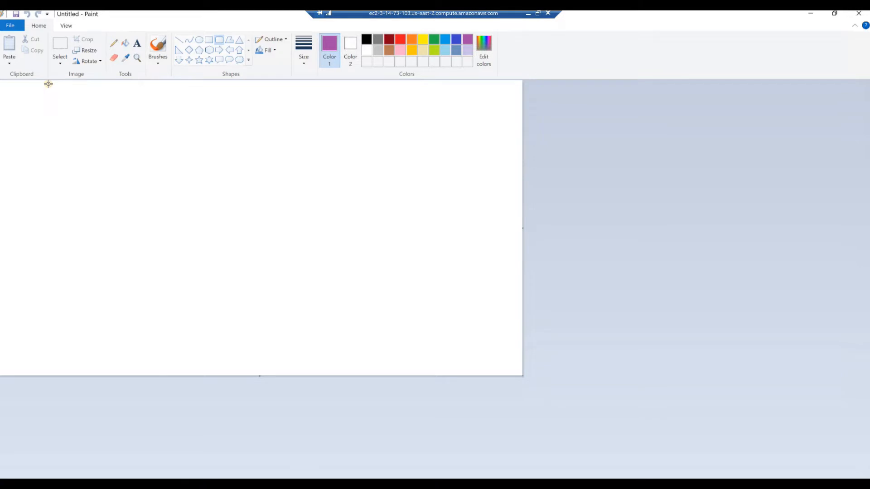
drag(47, 84, 342, 197)
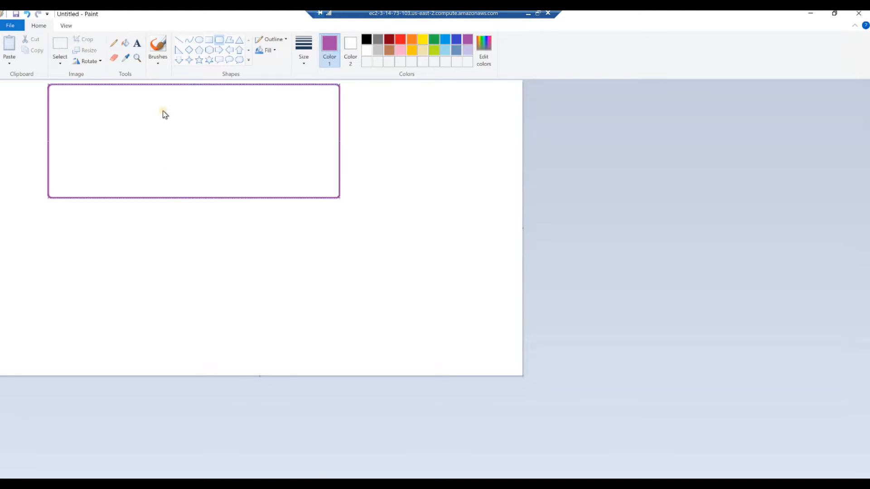
Fill the inside of the rounded rectangle with light pink.
click(138, 47)
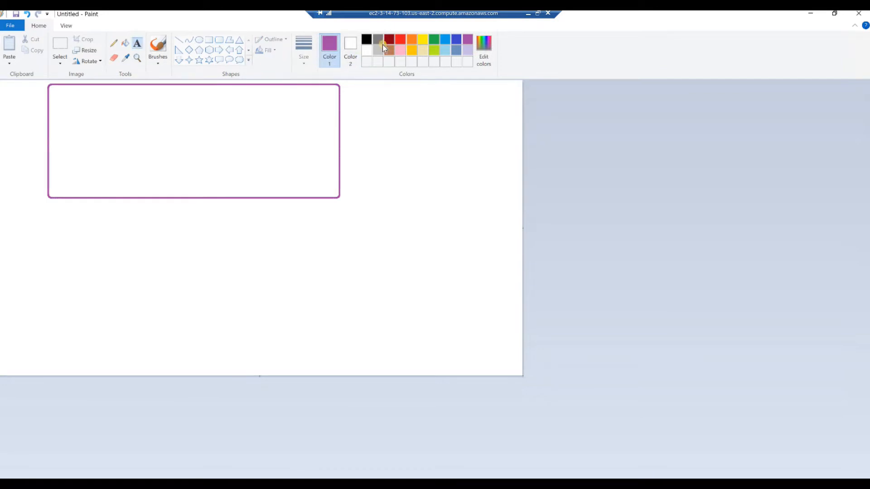
click(400, 50)
click(128, 46)
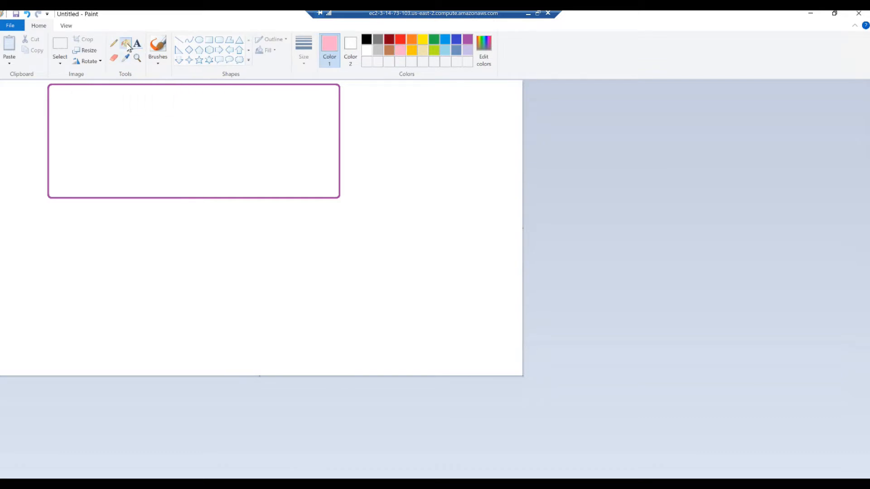
click(162, 127)
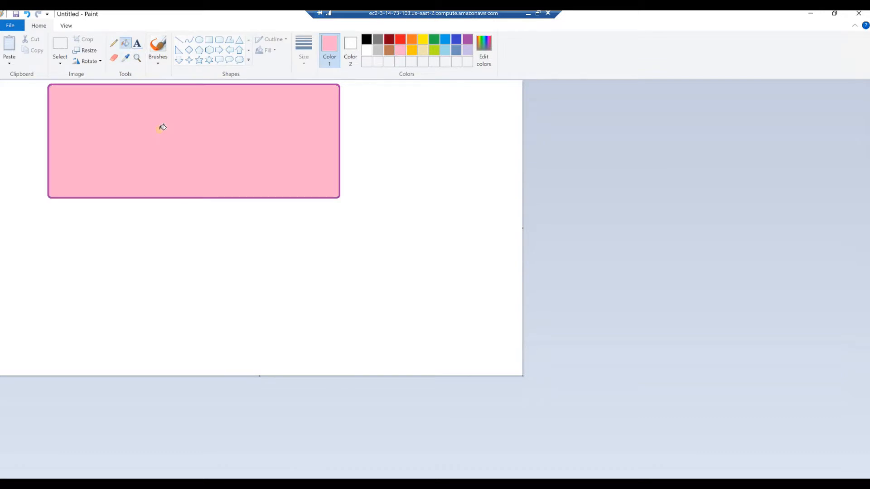
Add a dark red text box covering the pink rectangle with the lines "E-COMM DATA ANALYSIS" and "And Visualization".
click(137, 43)
click(390, 42)
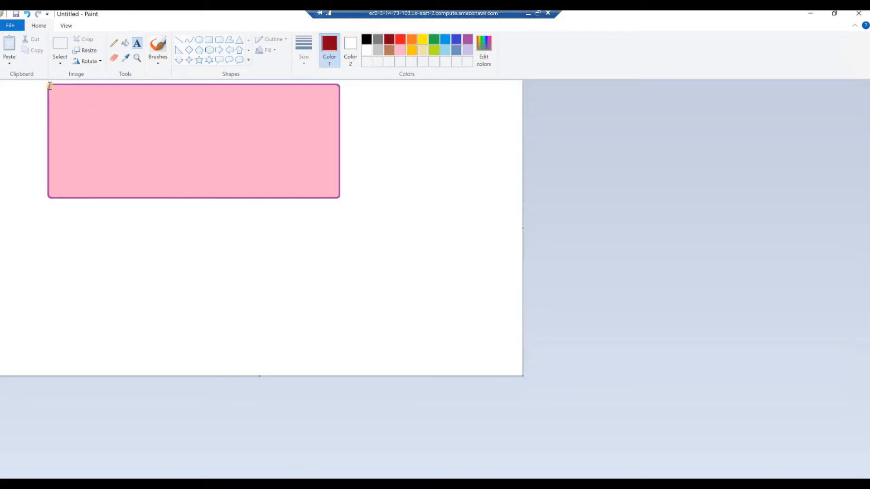
drag(49, 86, 340, 198)
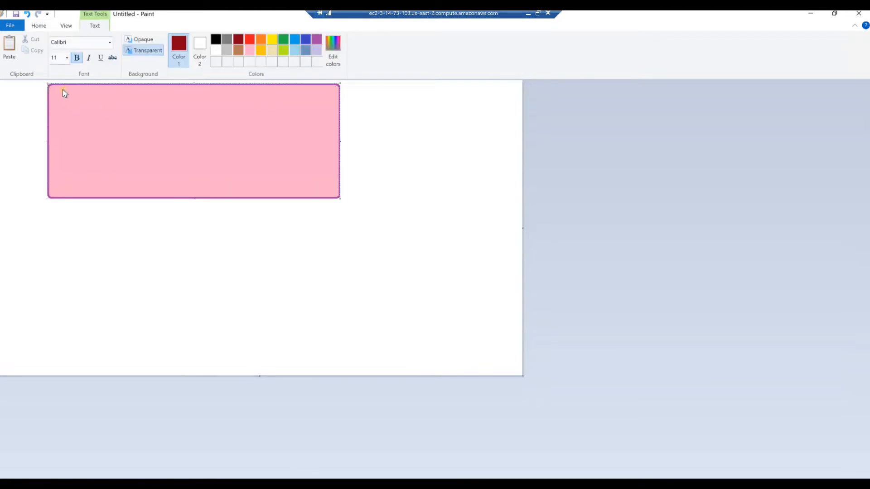
key(ctrl+z)
text(E-COMM DATA ANALYSIS)
text(And Visualization)
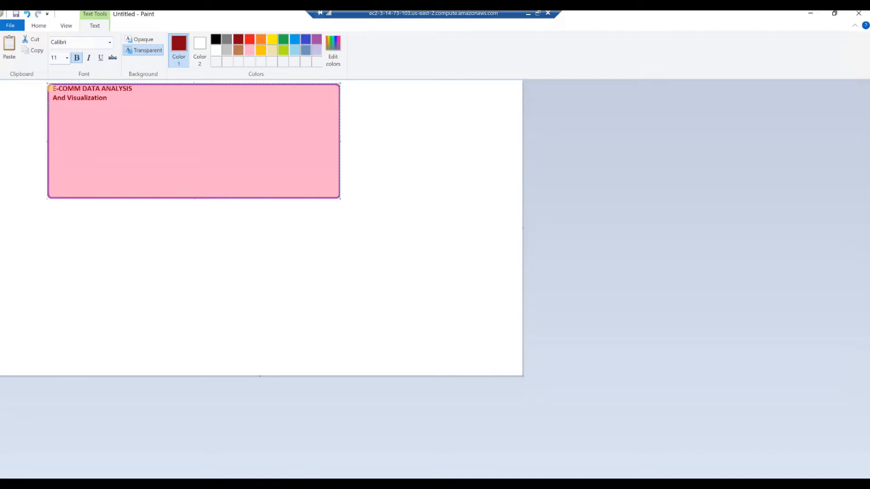
Add a third line with "By" and the author's name, and format the "E-COMM DATA ANALYSIS" line in Impact, size 36.
text(By Minoo Vasudevan)
triple_click(50, 89)
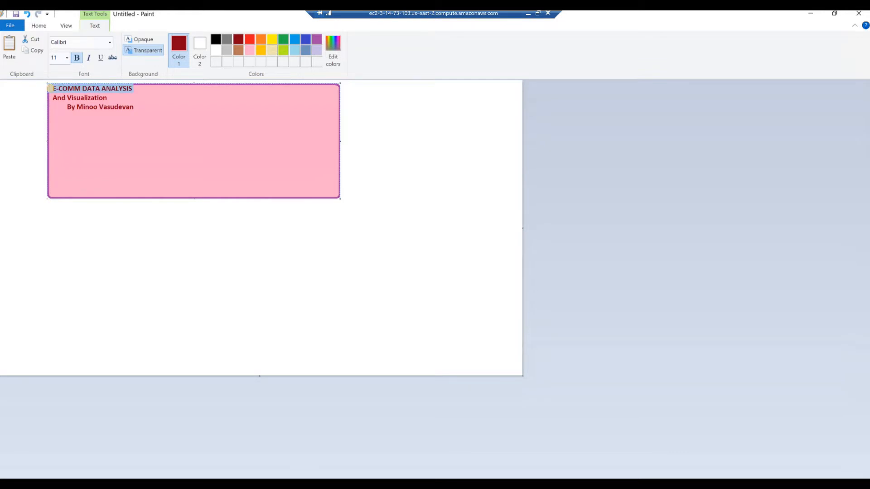
click(108, 43)
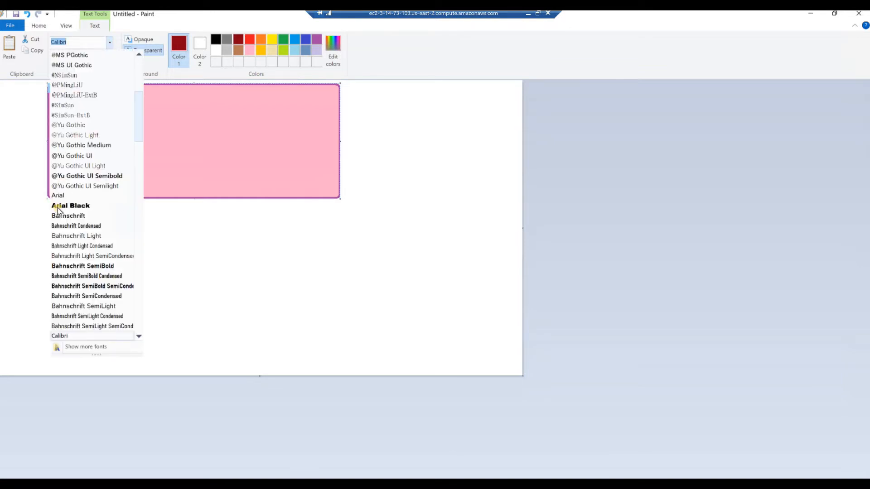
scroll(73, 187, up, 4)
scroll(74, 186, down, 12)
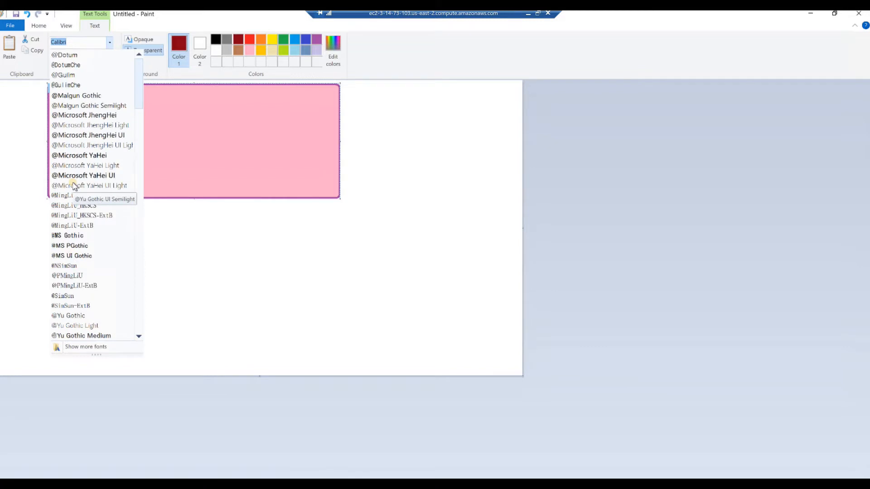
scroll(73, 186, down, 2)
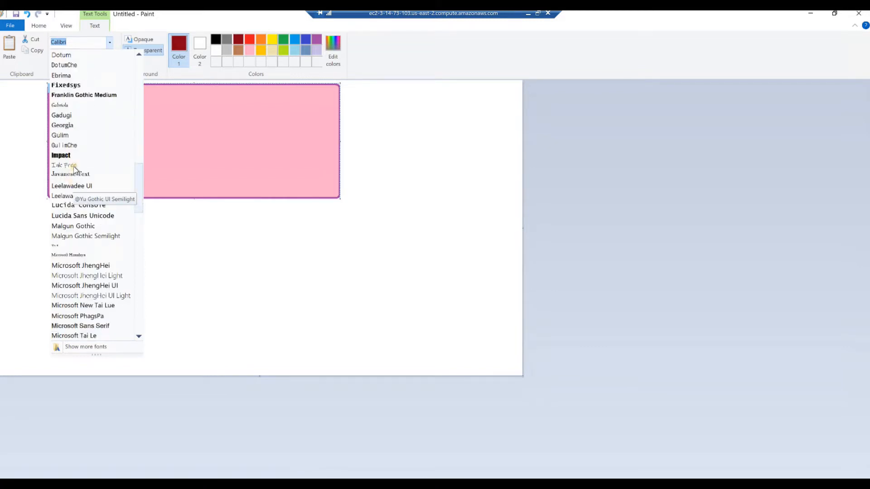
click(62, 156)
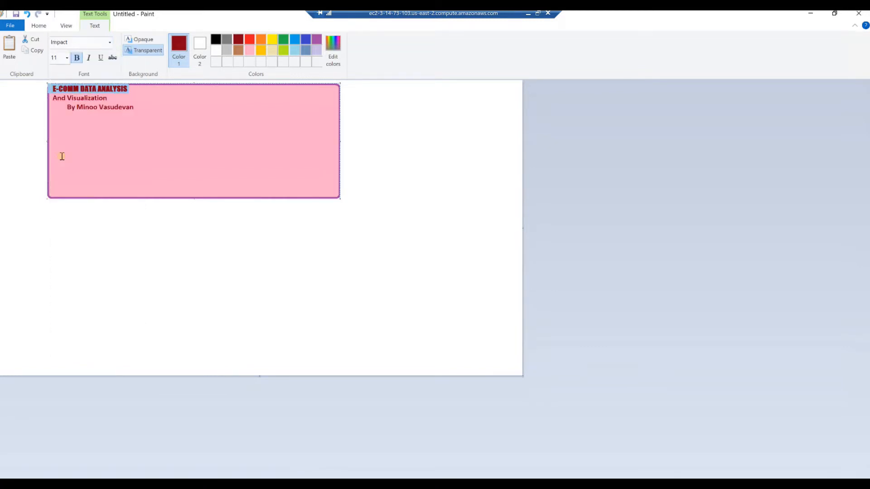
click(66, 58)
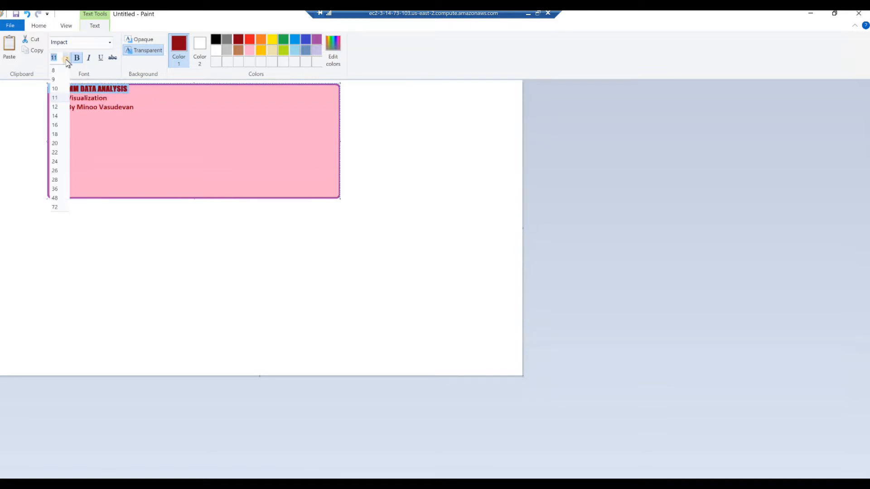
click(56, 189)
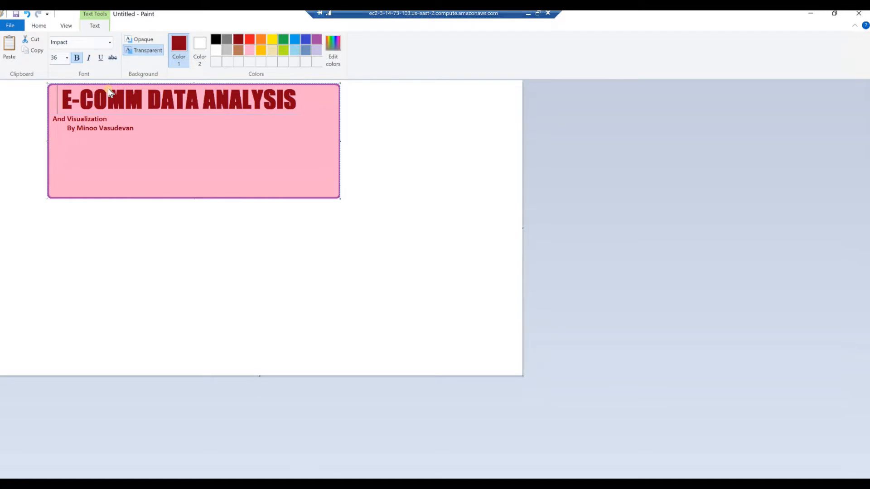
Format the "And Visualization" line in Segoe Script, size 36.
key(Down)
key(Home)
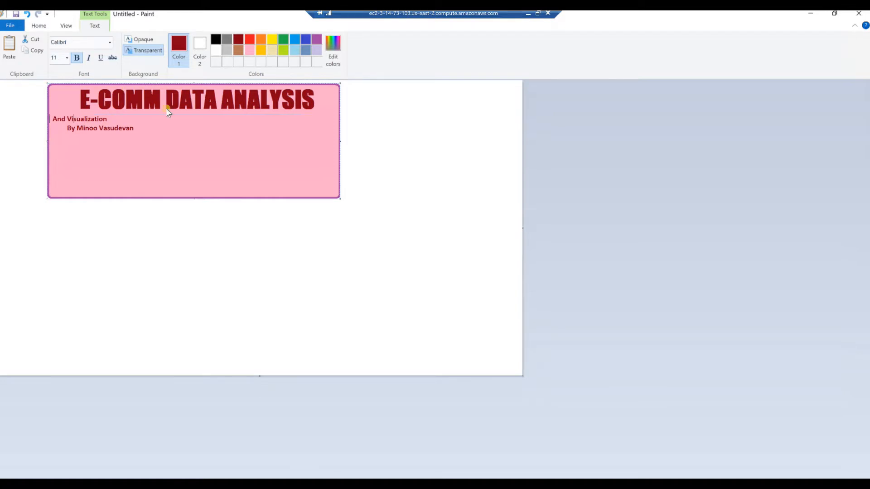
key(shift+End)
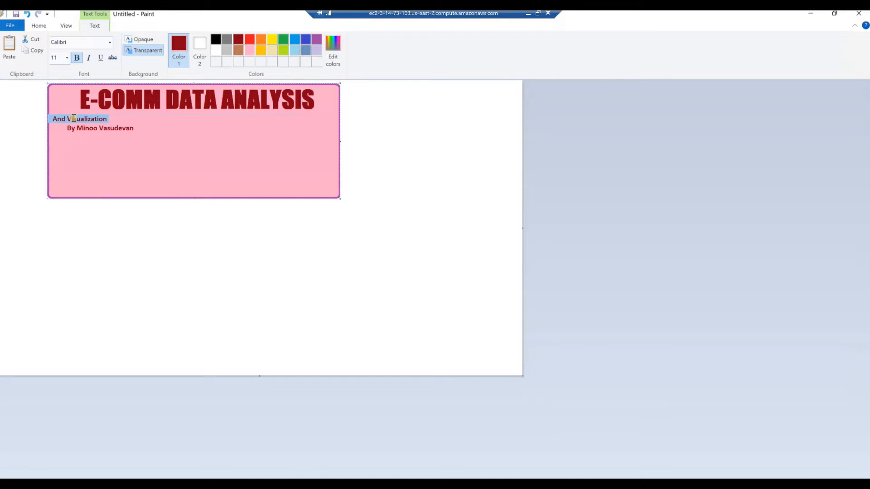
click(110, 42)
scroll(68, 172, down, 20)
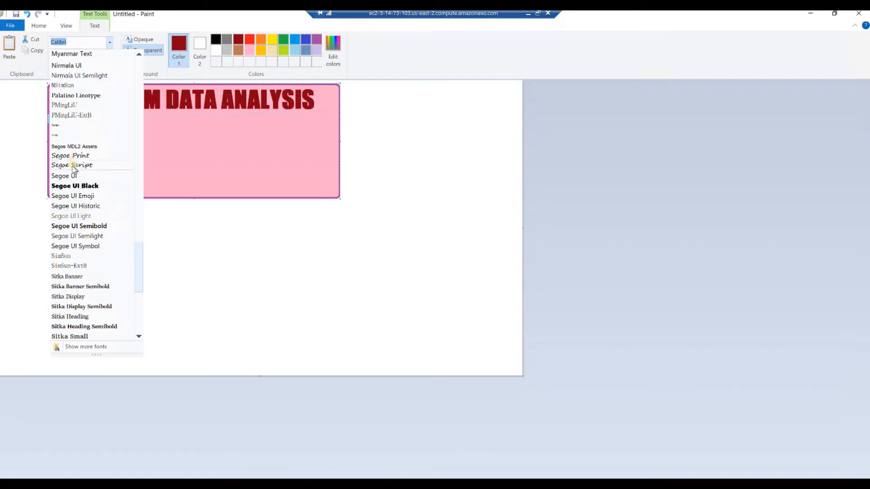
click(70, 165)
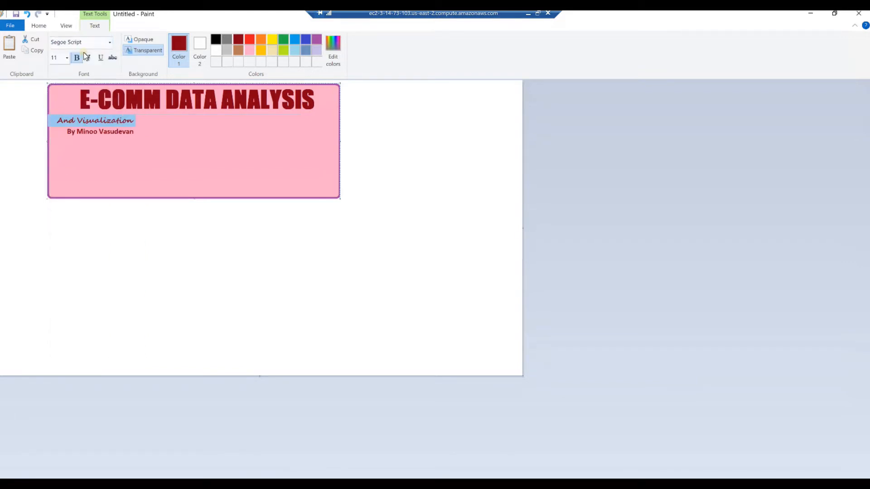
click(64, 60)
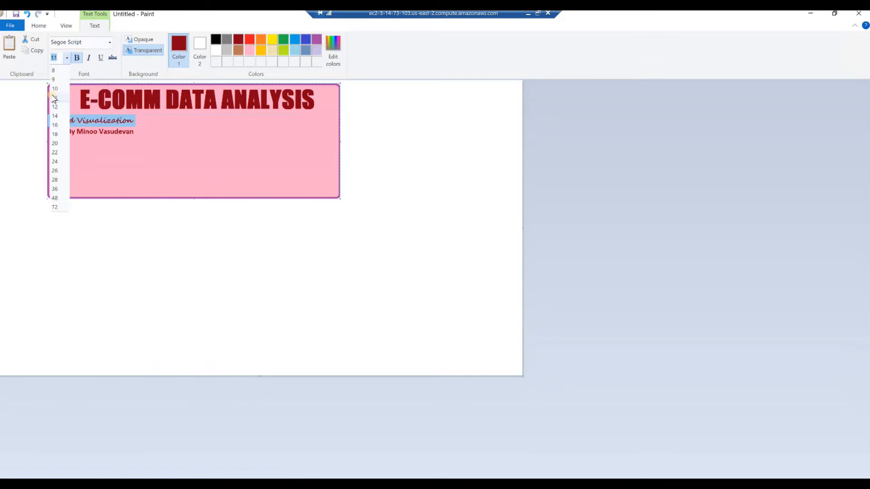
click(54, 188)
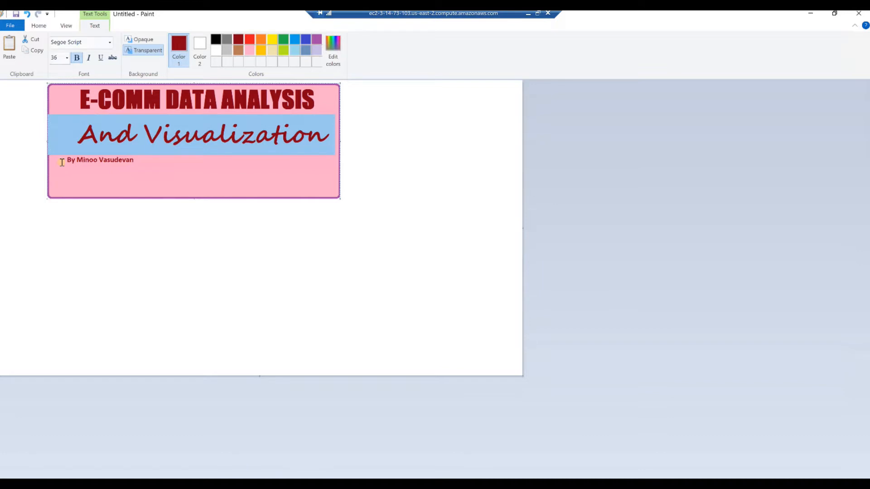
Format the author line in Segoe Print, size 22, and finish editing the text box.
triple_click(58, 163)
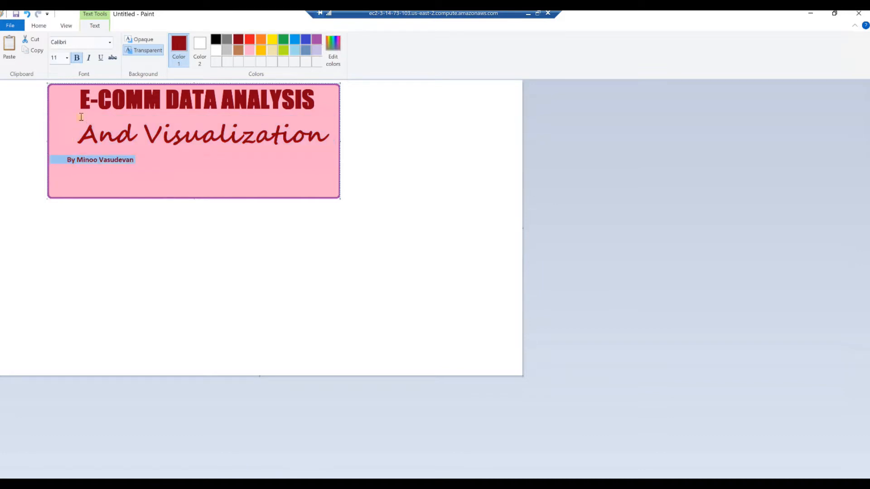
click(108, 44)
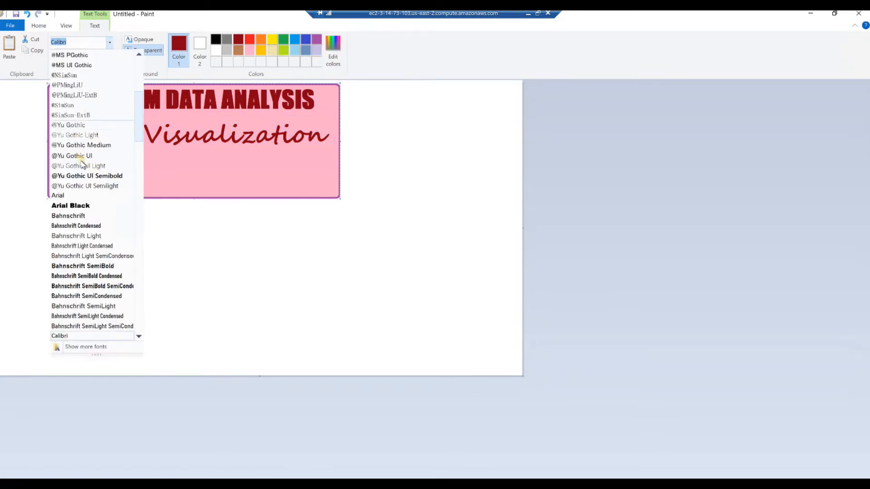
scroll(77, 202, down, 20)
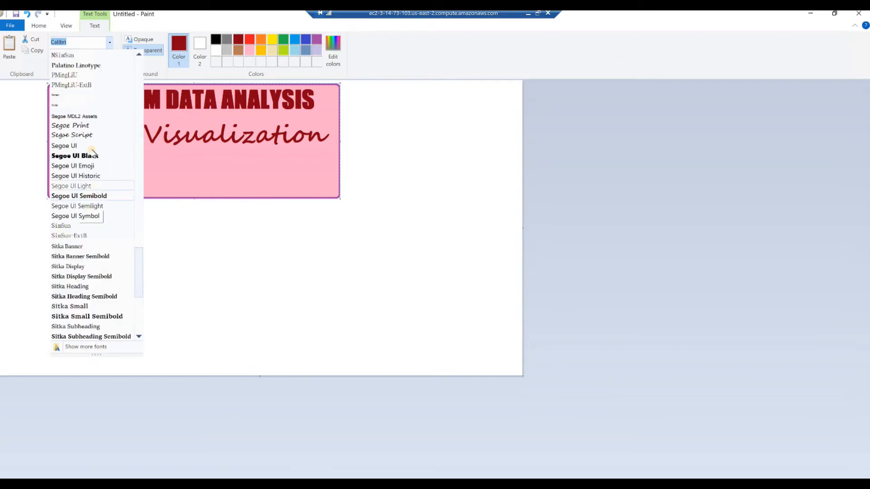
click(84, 125)
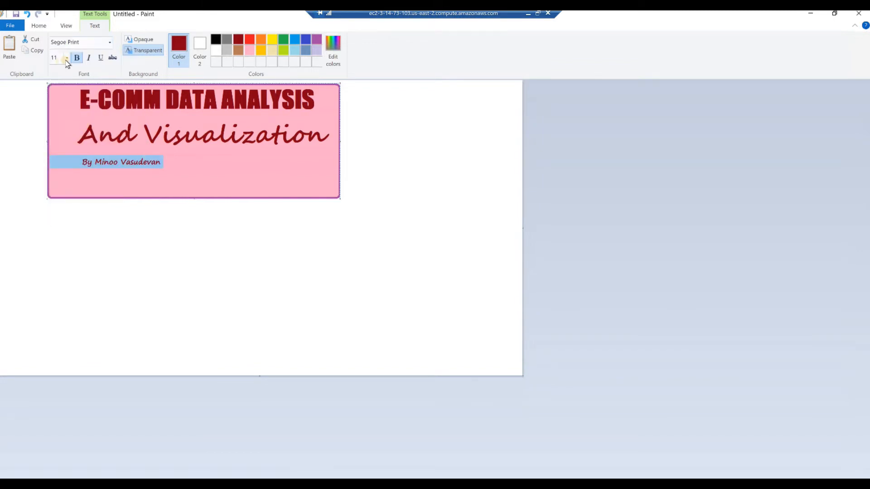
click(66, 58)
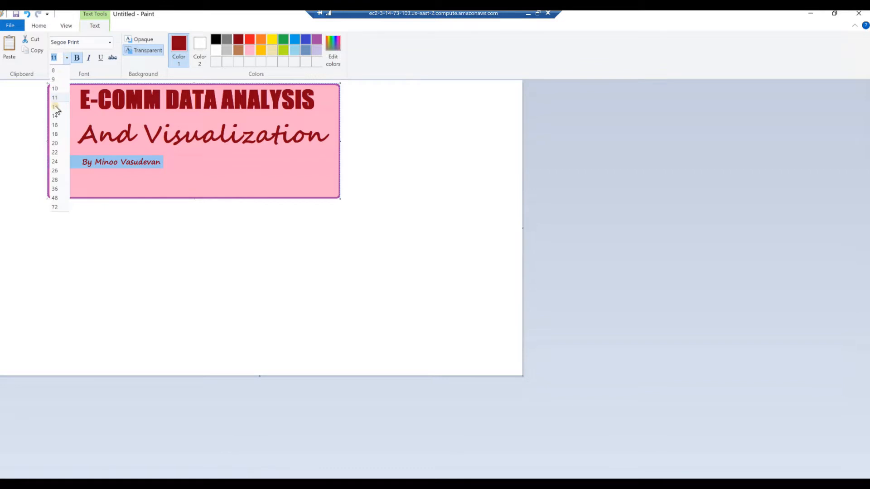
click(55, 152)
click(55, 153)
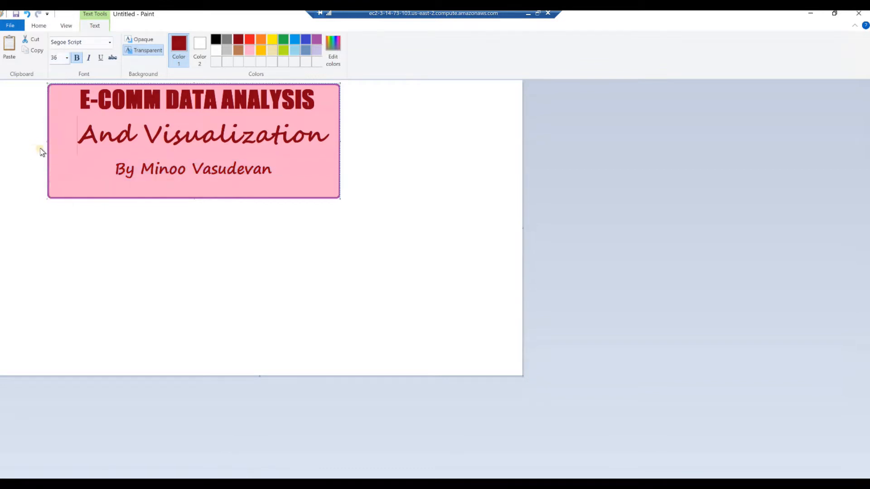
click(28, 160)
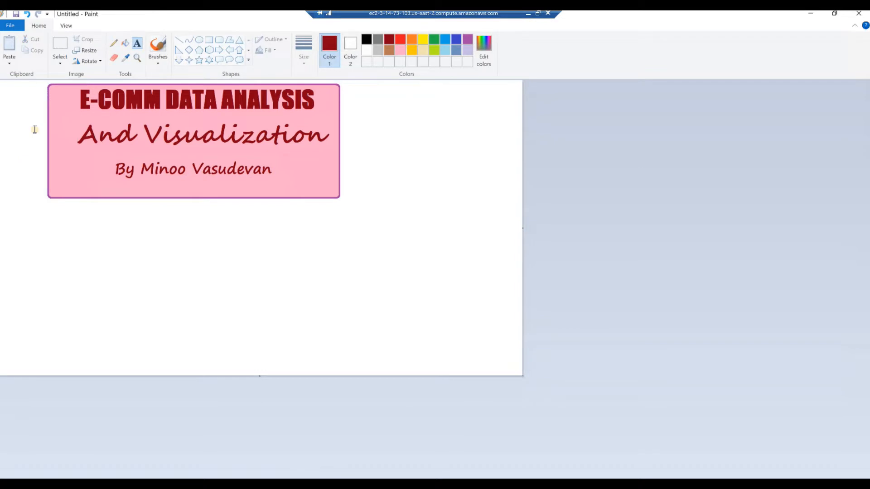
Crop the picture to the outer edges of the pink rounded title rectangle.
click(59, 61)
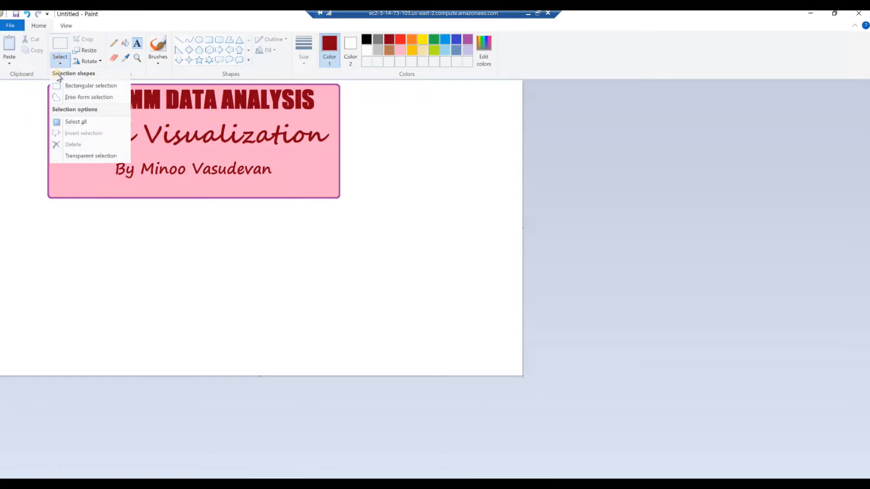
click(68, 122)
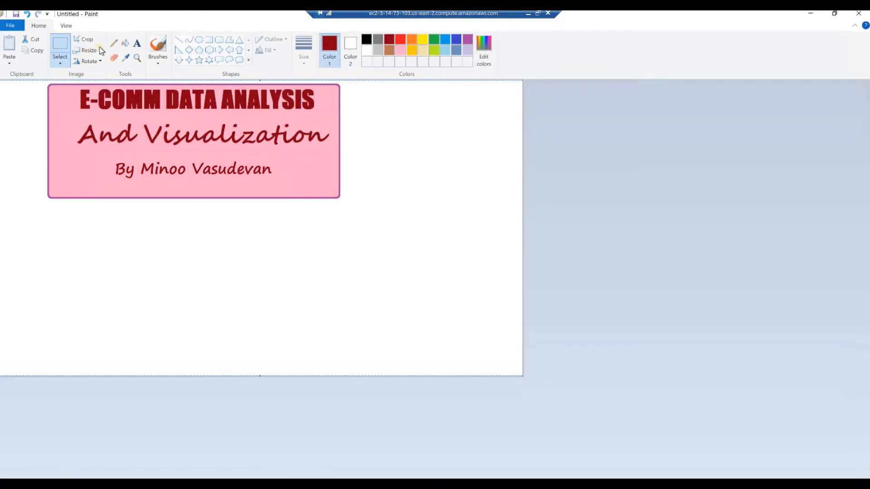
click(85, 39)
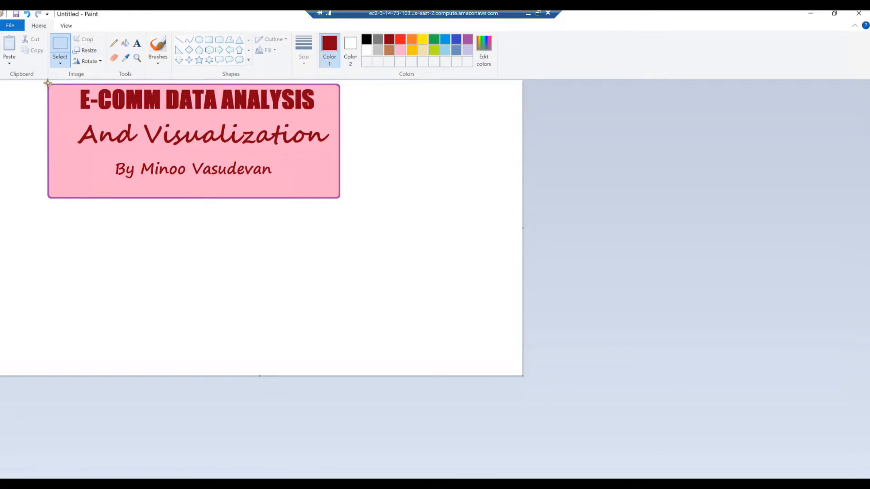
drag(47, 83, 340, 199)
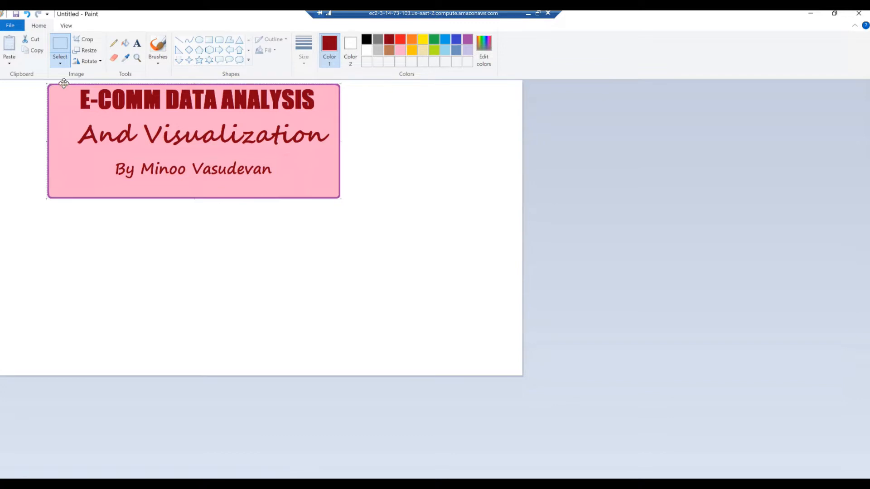
click(87, 39)
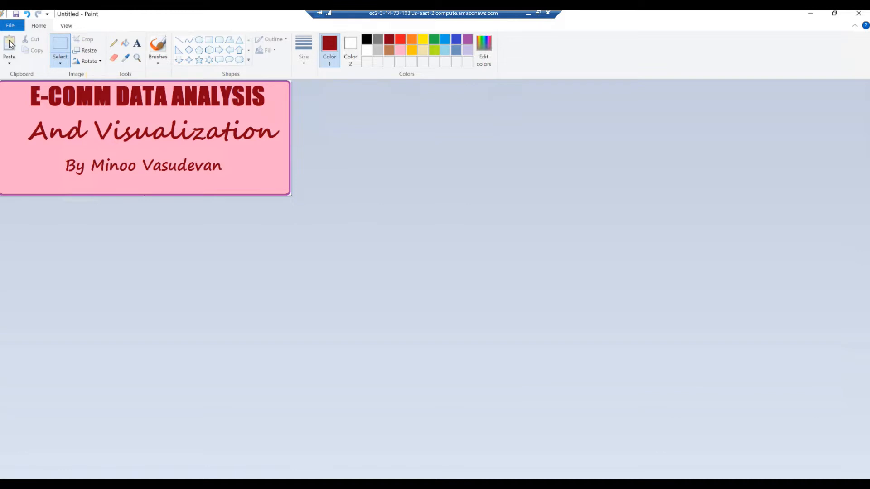
Start saving the image as a JPEG picture and browse to the abd-portfolio1 folder under Users > Administrator.
click(10, 26)
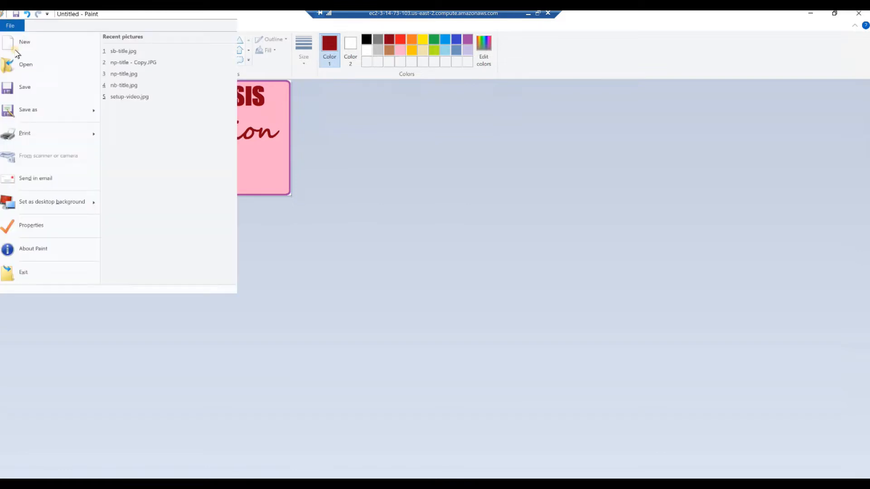
mouse_move(55, 114)
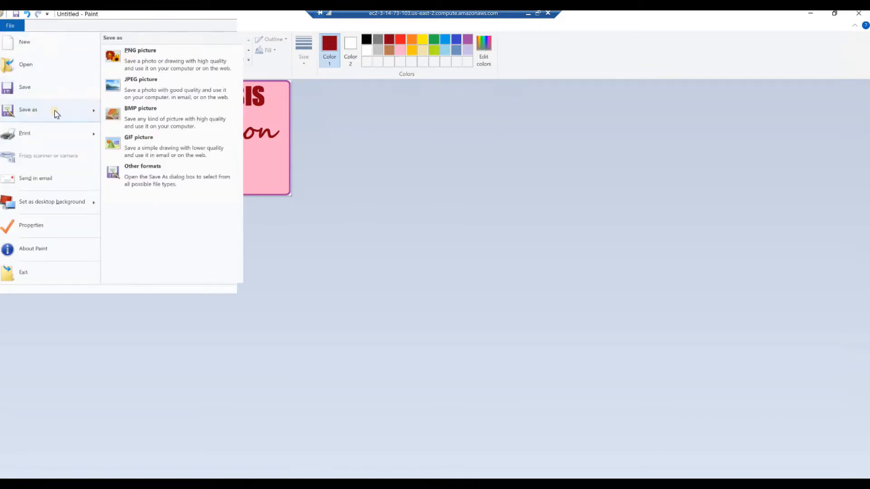
click(129, 89)
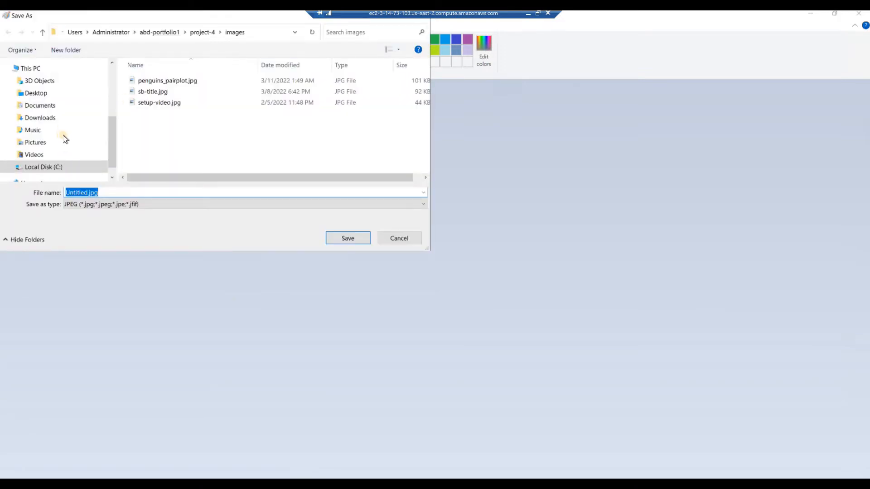
click(14, 169)
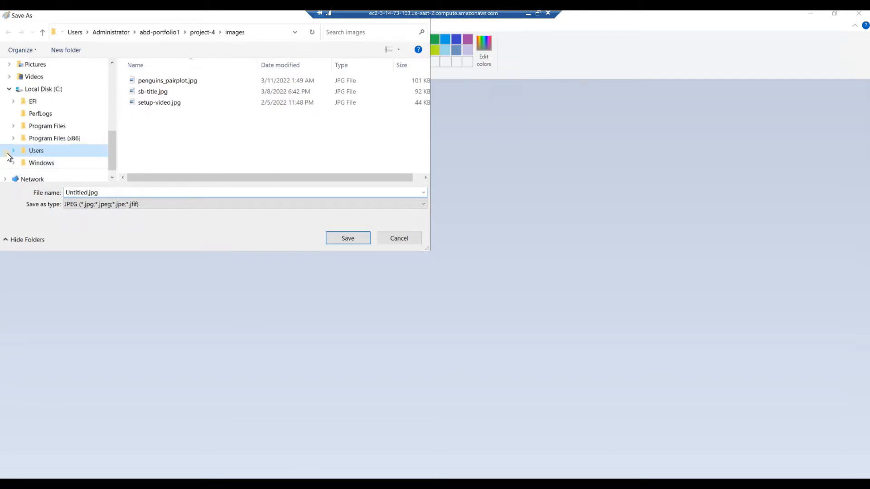
click(12, 151)
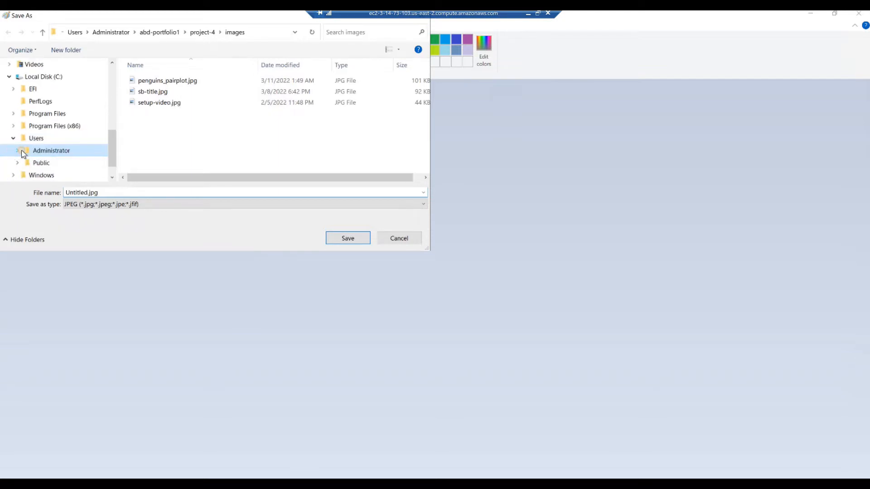
click(21, 150)
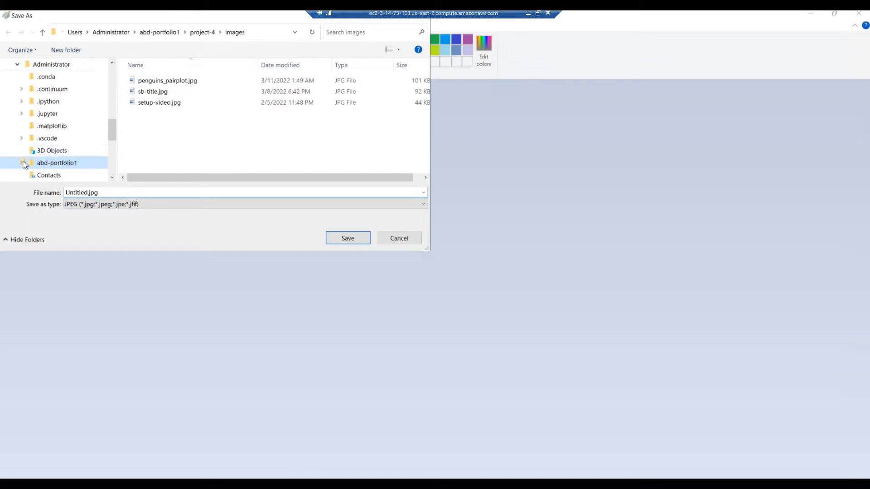
click(22, 162)
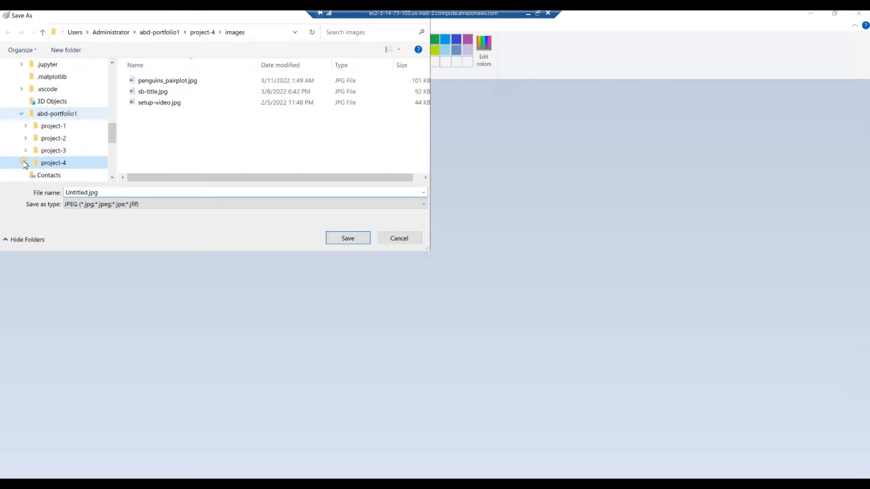
click(57, 114)
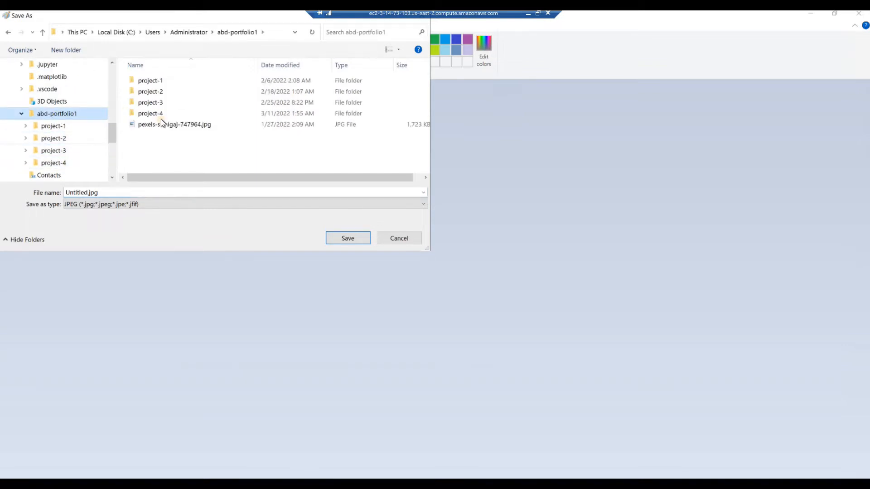
Create a folder named project-5 inside abd-portfolio1 and open it.
right_click(151, 143)
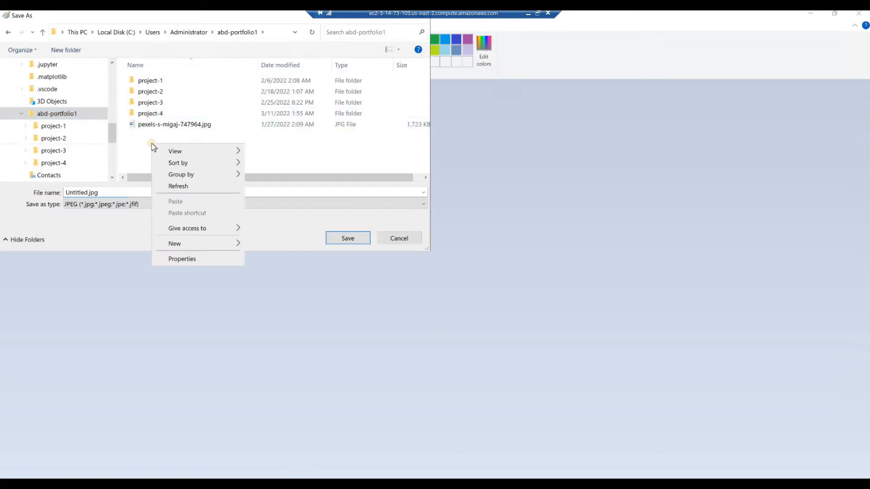
mouse_move(209, 245)
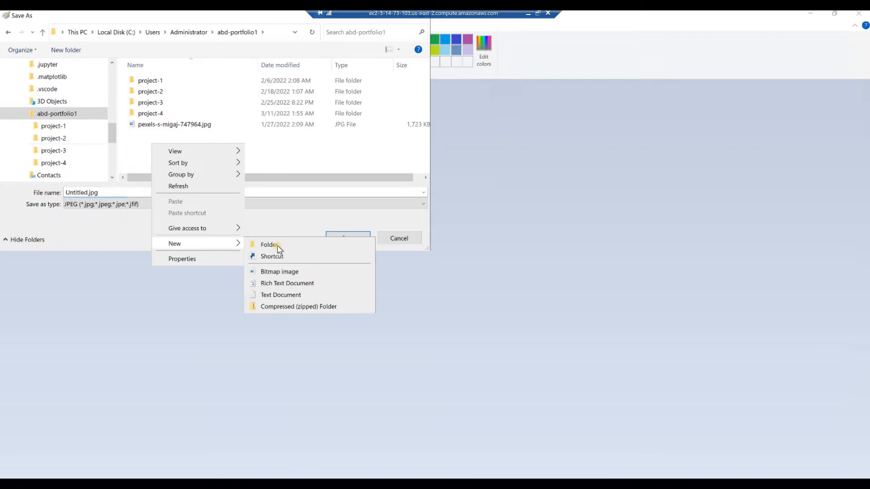
click(278, 246)
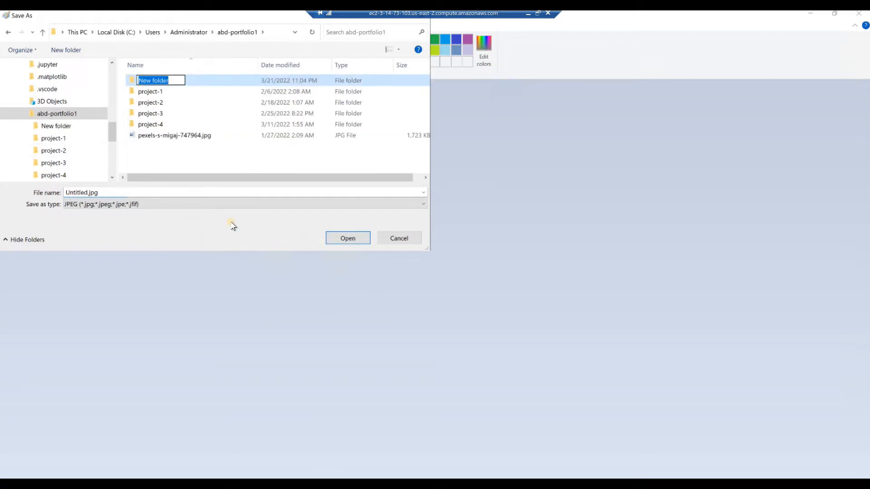
text(project-5)
click(234, 223)
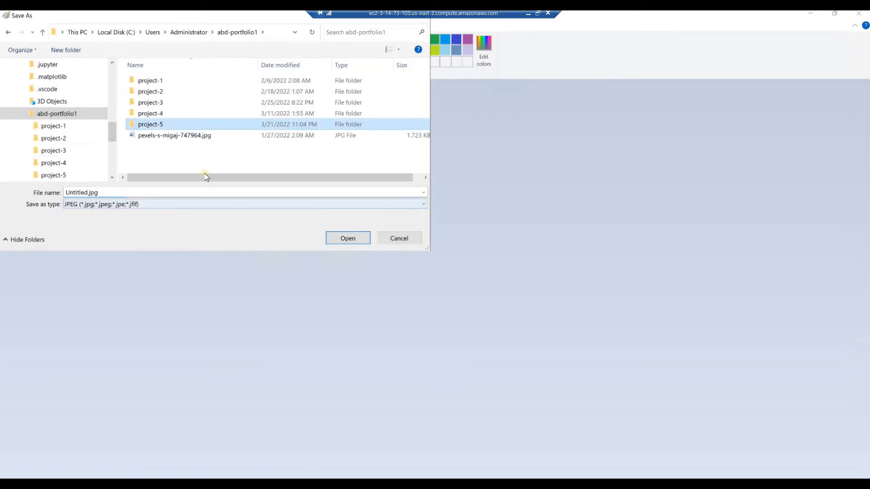
double_click(143, 124)
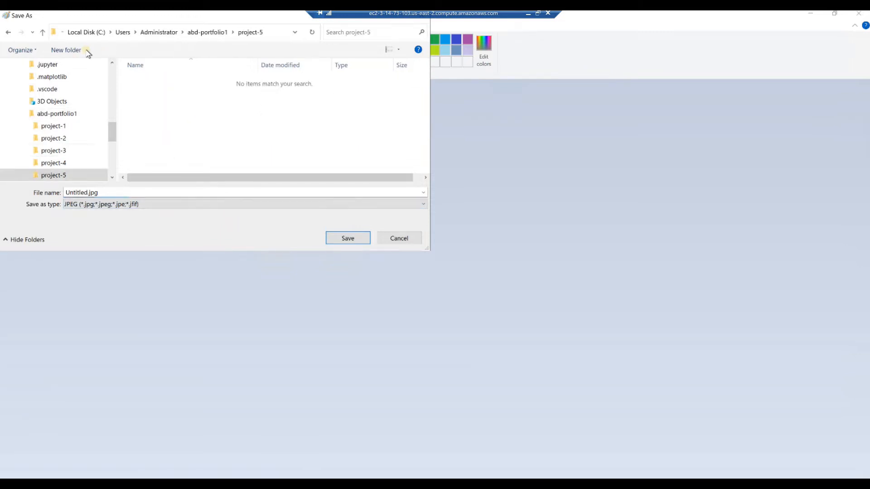
Create a folder named images inside project-5 and open it as the save location.
click(69, 50)
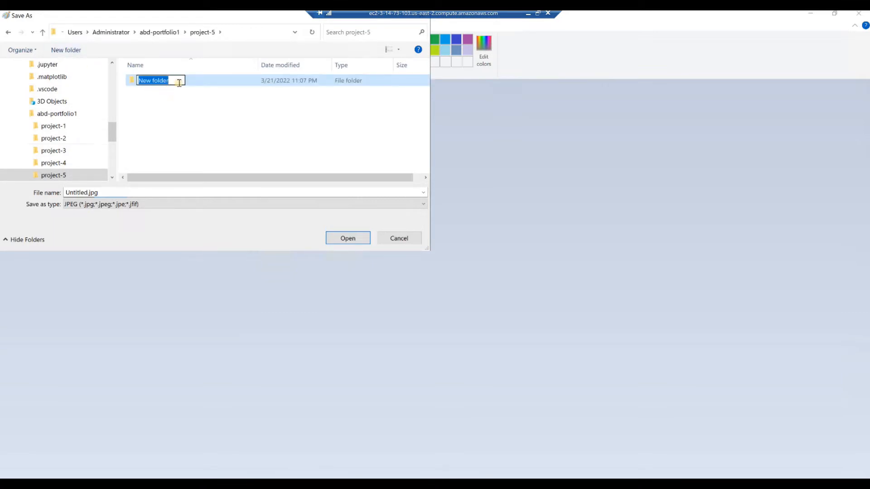
text(images)
key(Return)
double_click(129, 80)
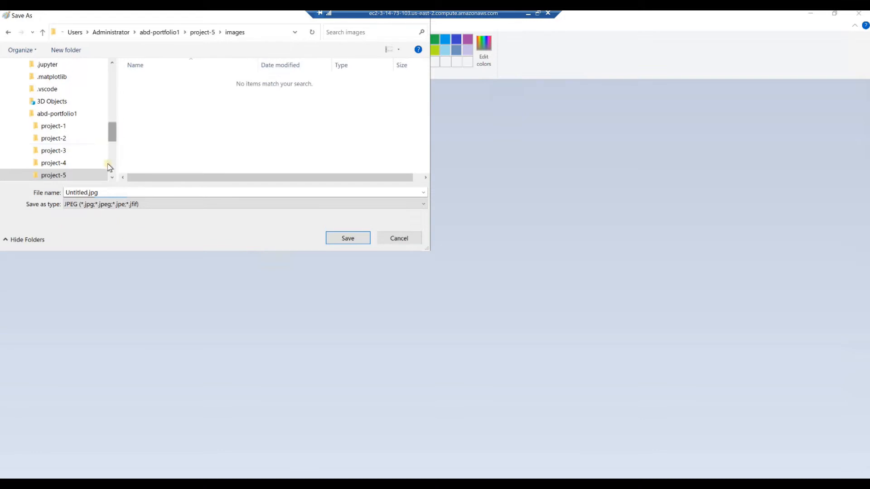
Save the picture as eda-title.jpg in the images folder and close Paint.
click(79, 193)
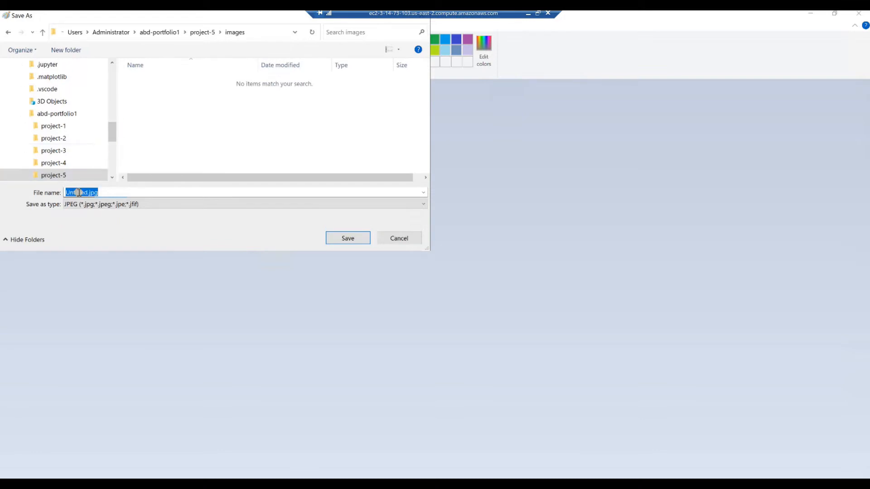
click(80, 192)
double_click(87, 192)
text(eda-title)
click(341, 238)
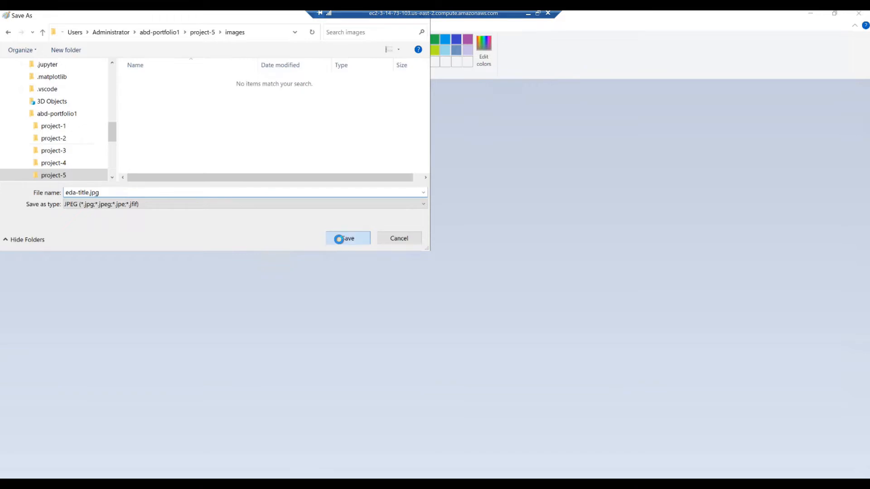
click(855, 13)
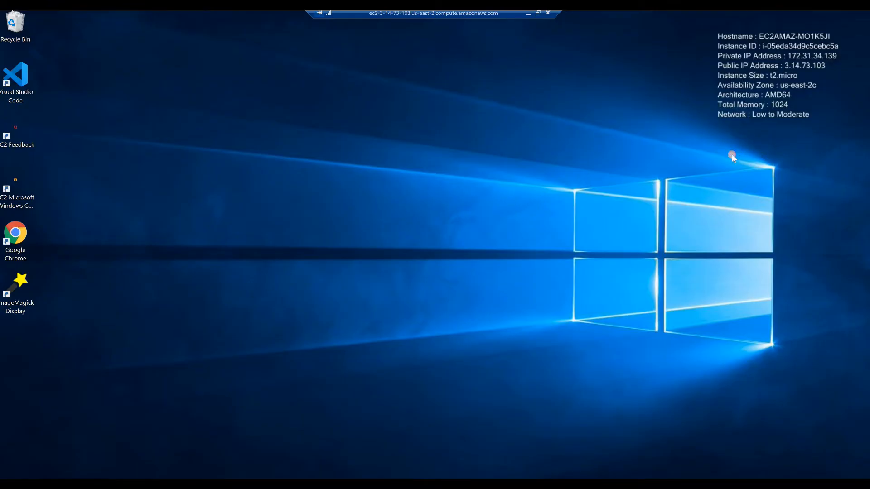
In File Explorer, browse to the project-1 images folder under Local Disk (C:) > Users > Administrator > abd-portfolio1.
mouse_move(856, 117)
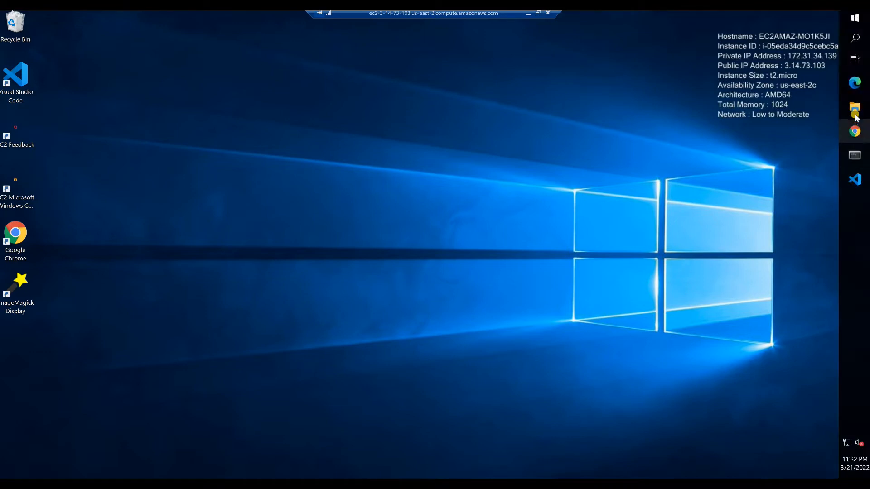
click(855, 111)
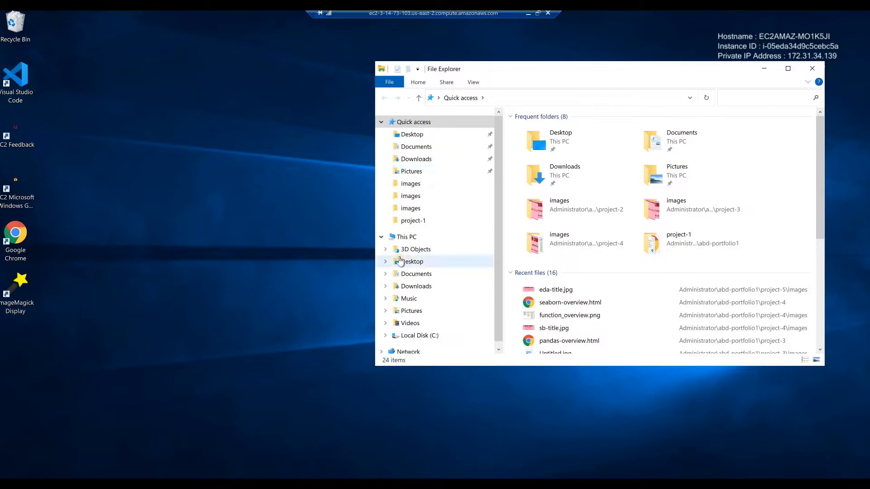
click(386, 338)
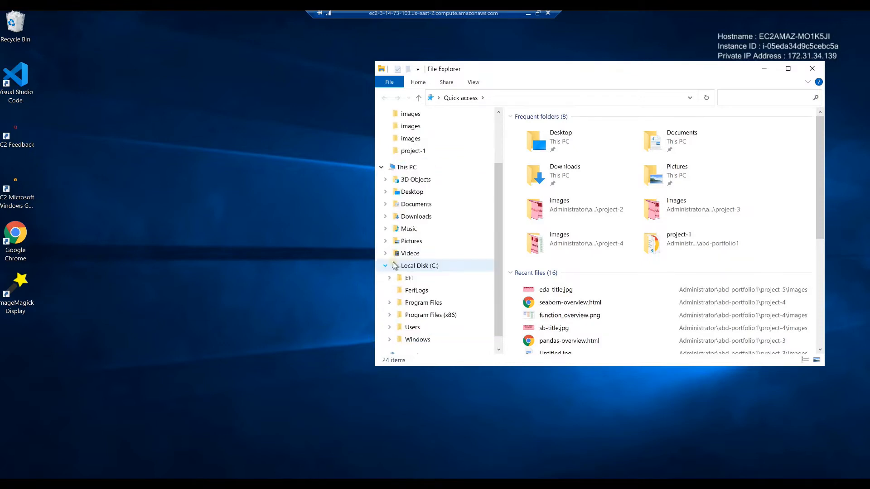
click(391, 328)
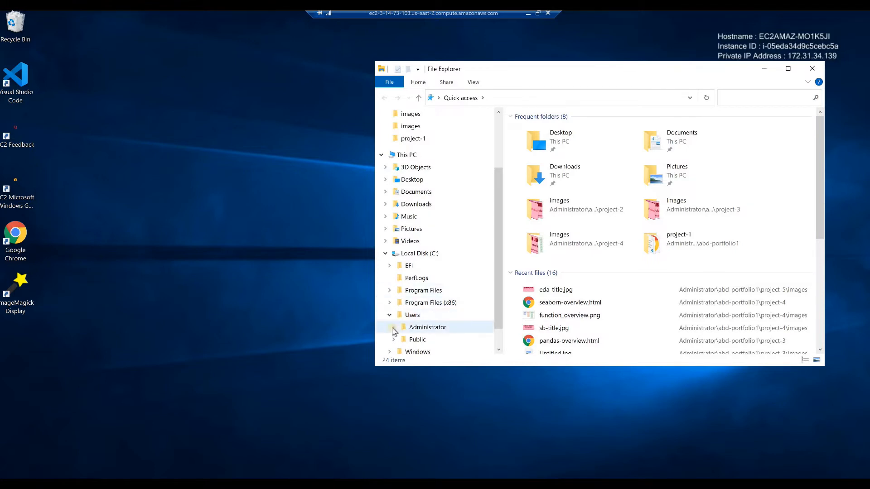
click(393, 329)
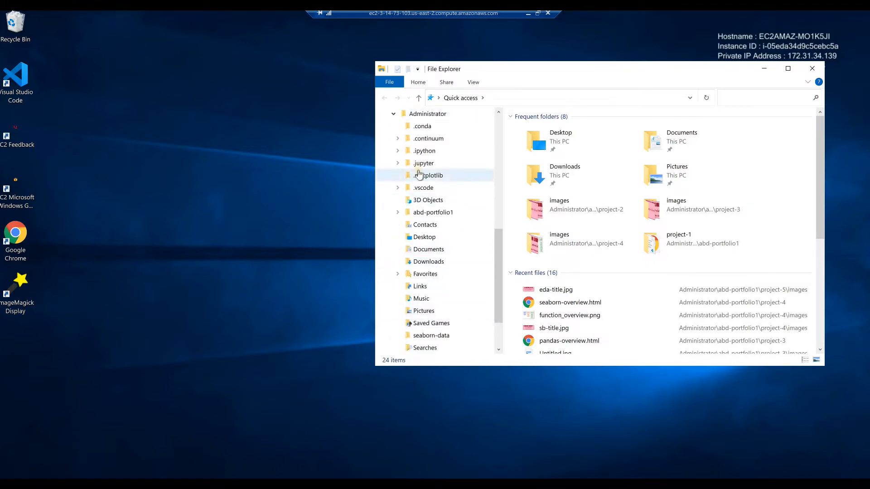
click(398, 212)
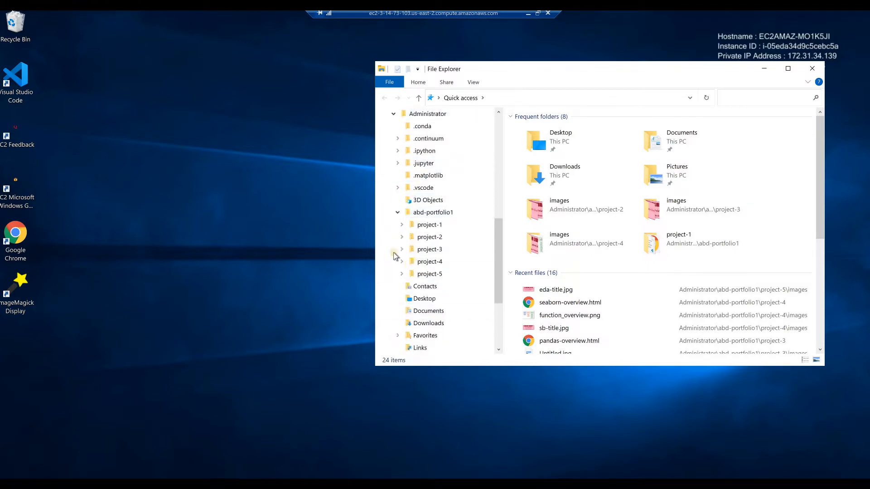
click(401, 225)
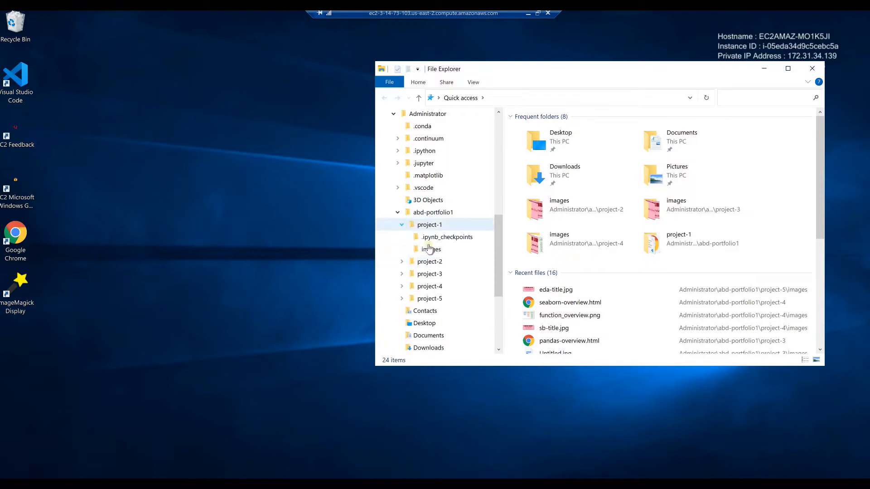
click(432, 250)
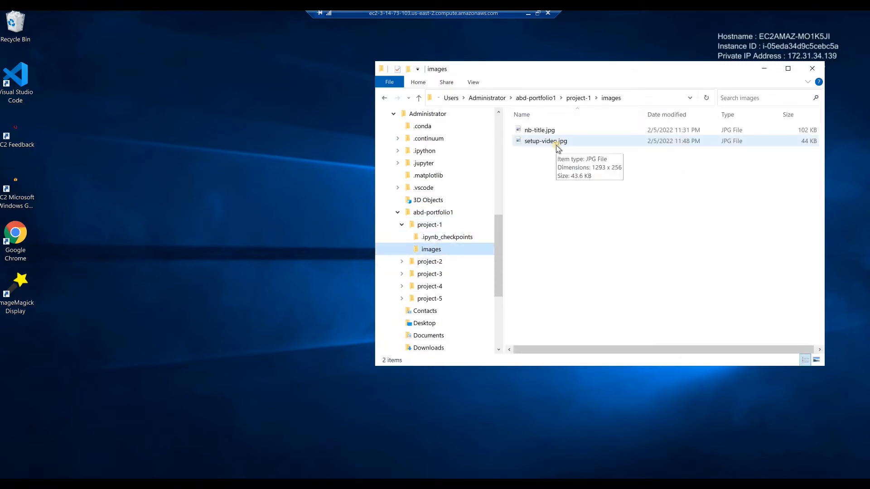
Copy setup-video.jpg from the project-1 images folder into the project-5 images folder.
click(556, 145)
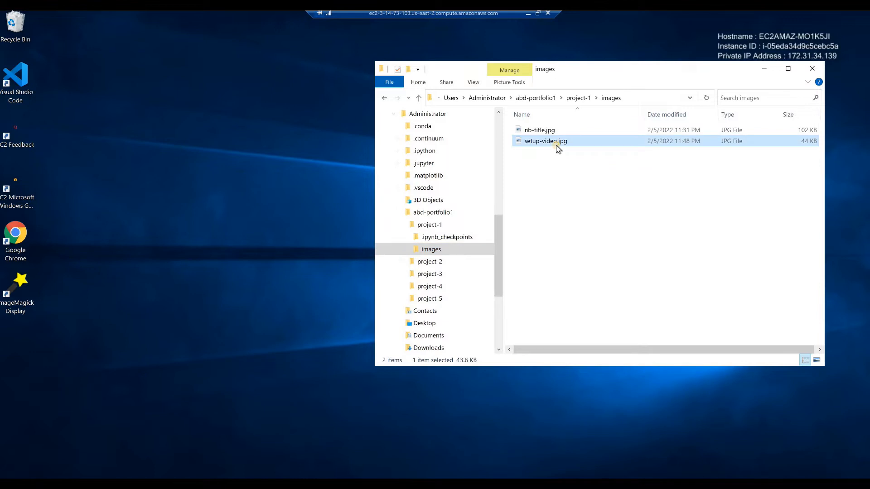
right_click(556, 143)
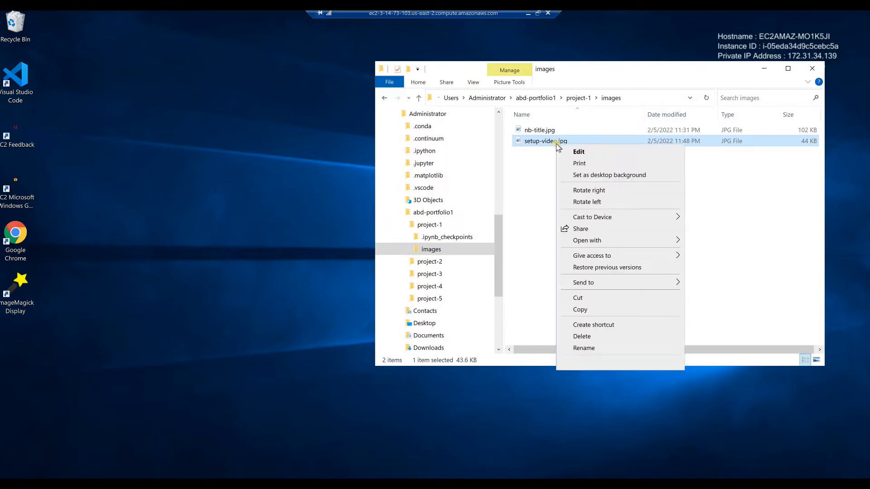
click(581, 309)
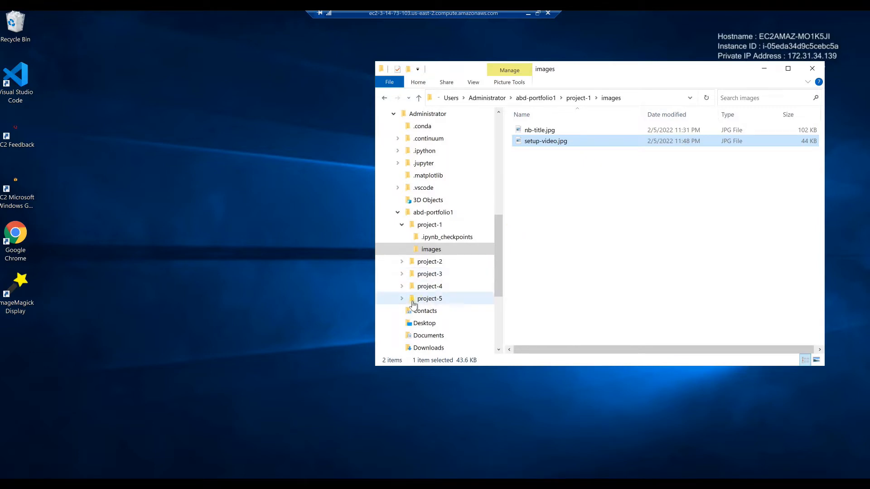
click(403, 299)
click(431, 311)
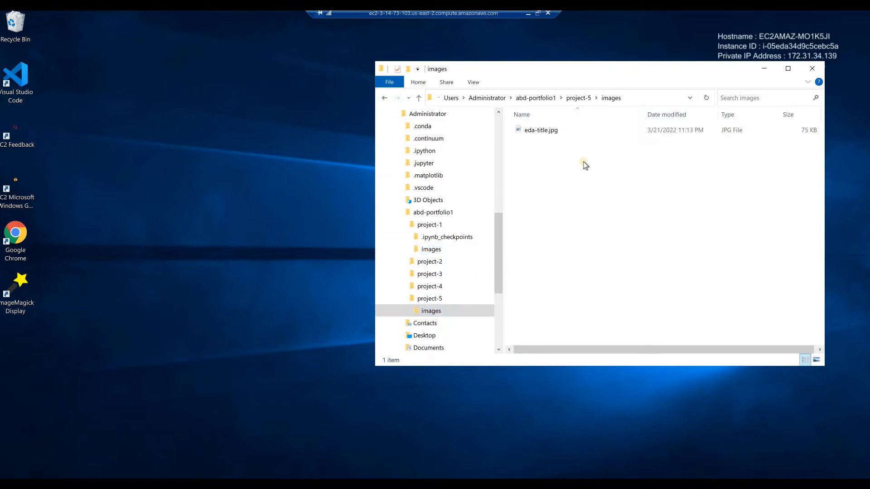
right_click(583, 162)
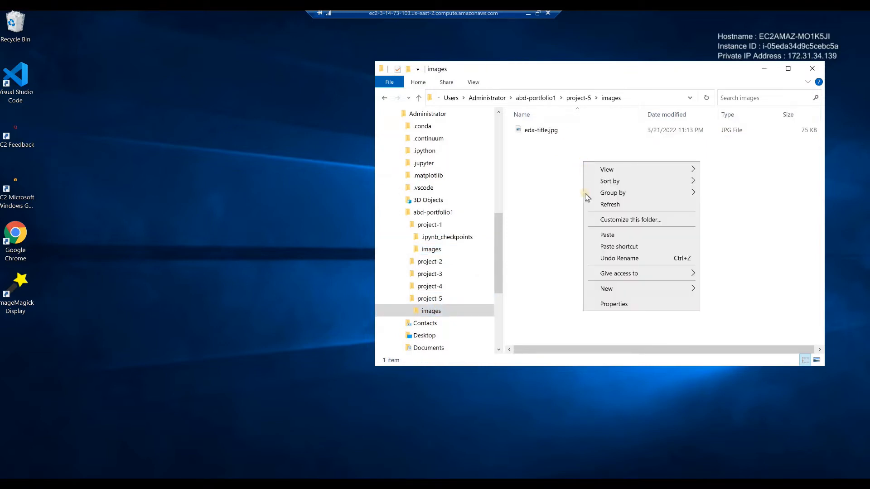
click(607, 235)
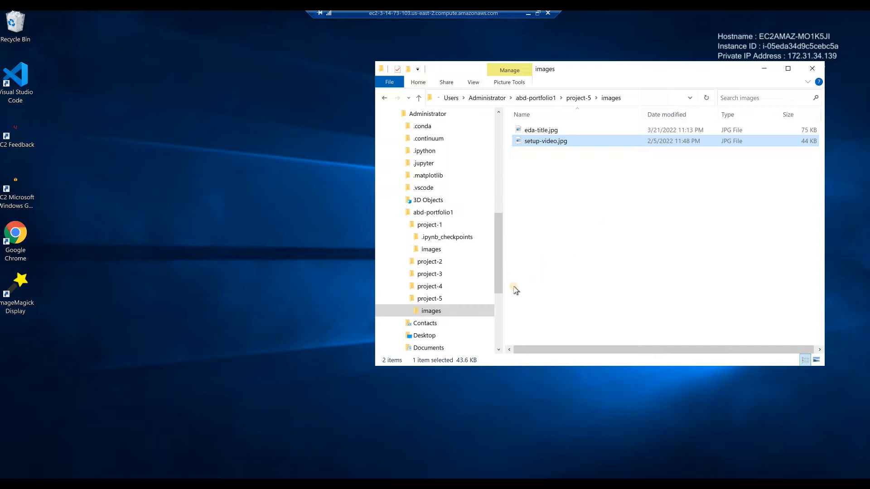
Create a folder named data directly inside the project-5 folder.
click(429, 300)
click(544, 191)
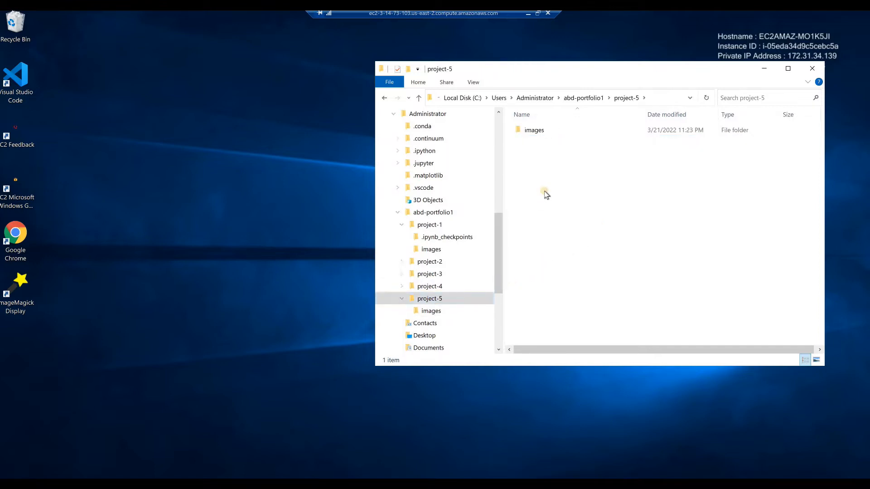
right_click(545, 194)
mouse_move(568, 319)
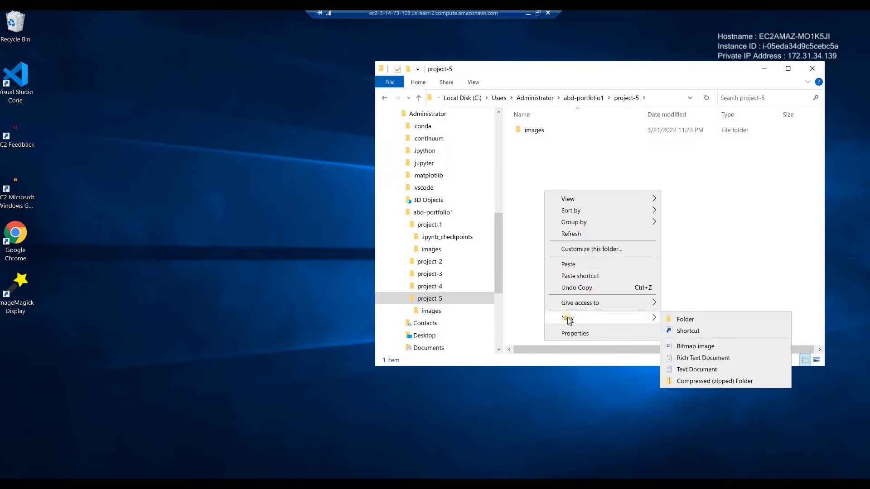
click(684, 322)
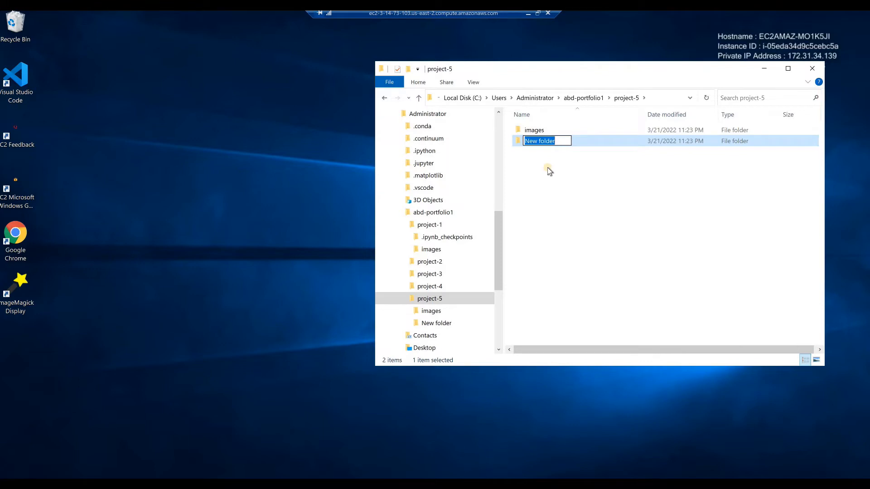
text(data)
key(Return)
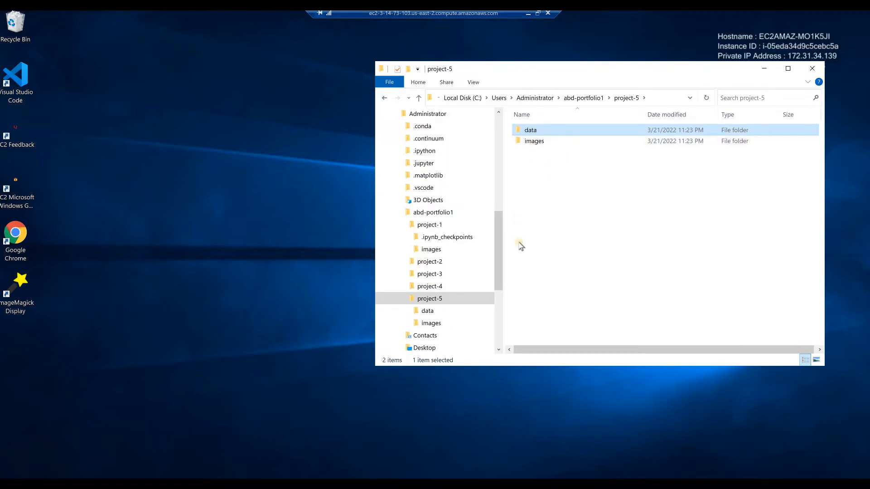
click(628, 245)
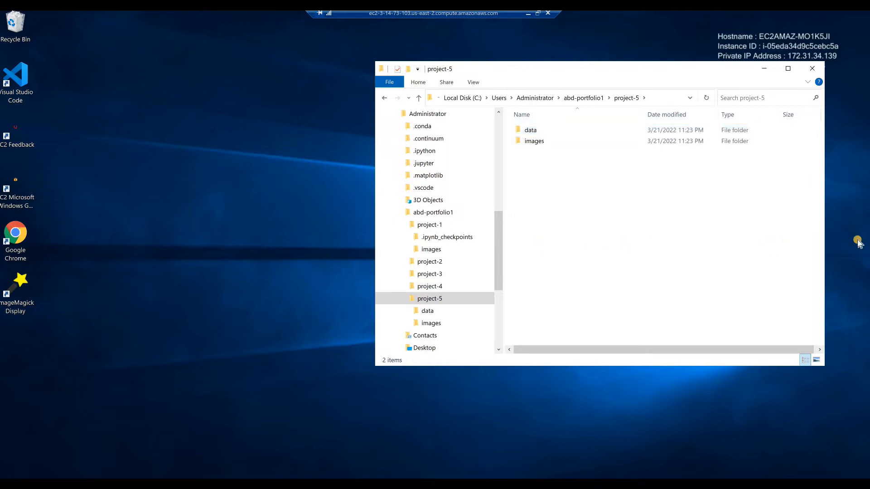
In Chrome, search Google for "uci online retail dataset" and open the Data Folder of UCI's Online Retail Data Set.
mouse_move(863, 242)
click(855, 132)
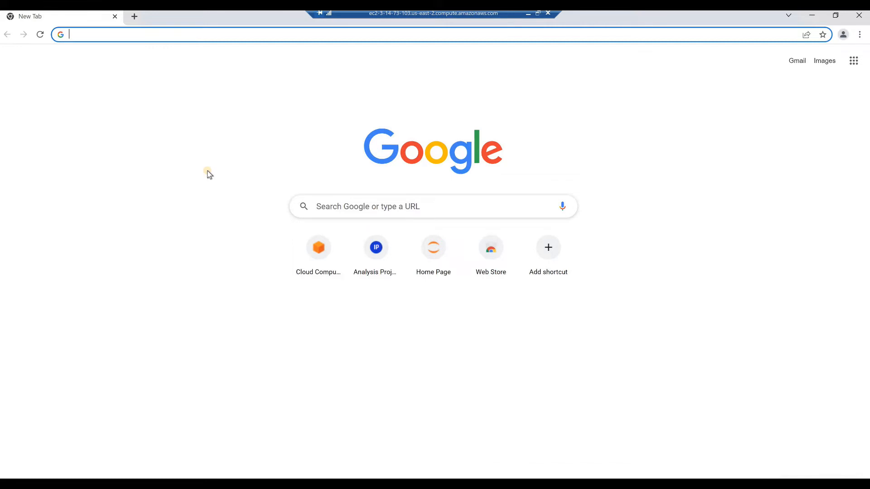
click(325, 205)
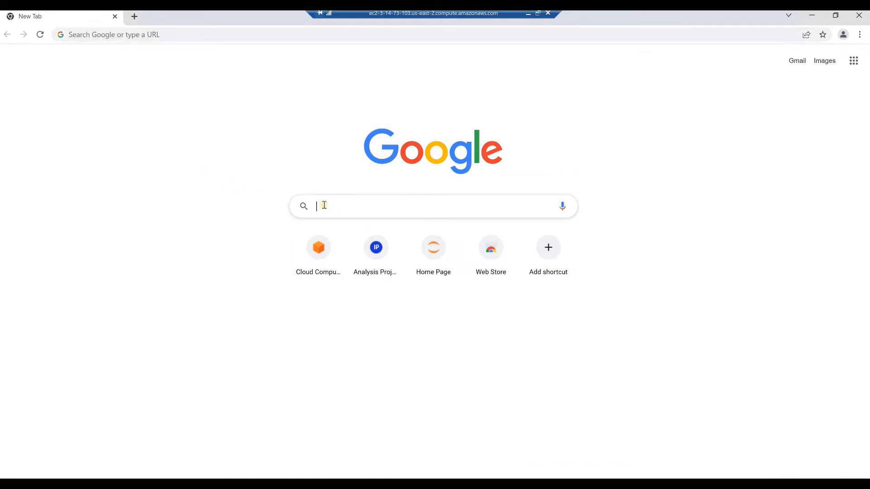
text(uci online retail dataset)
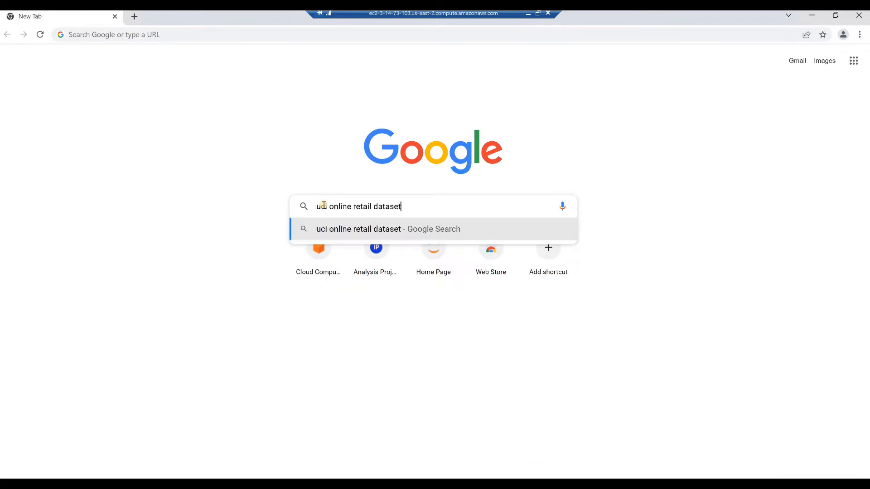
key(Return)
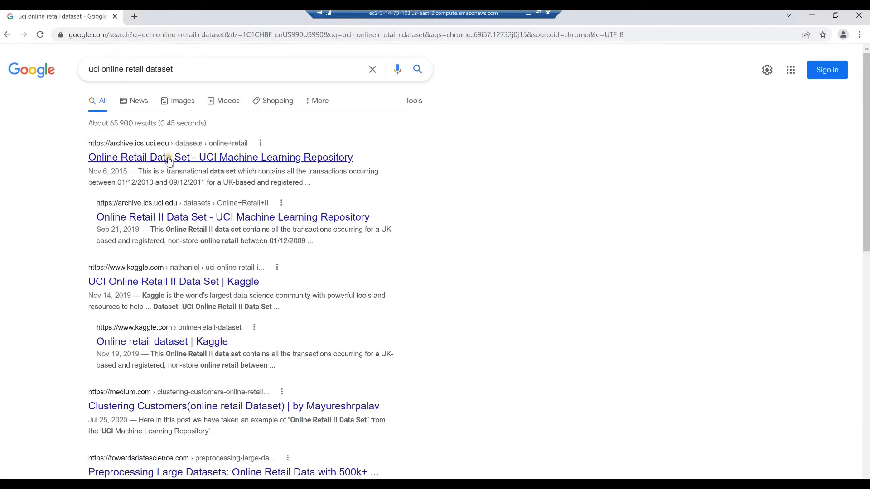
click(168, 159)
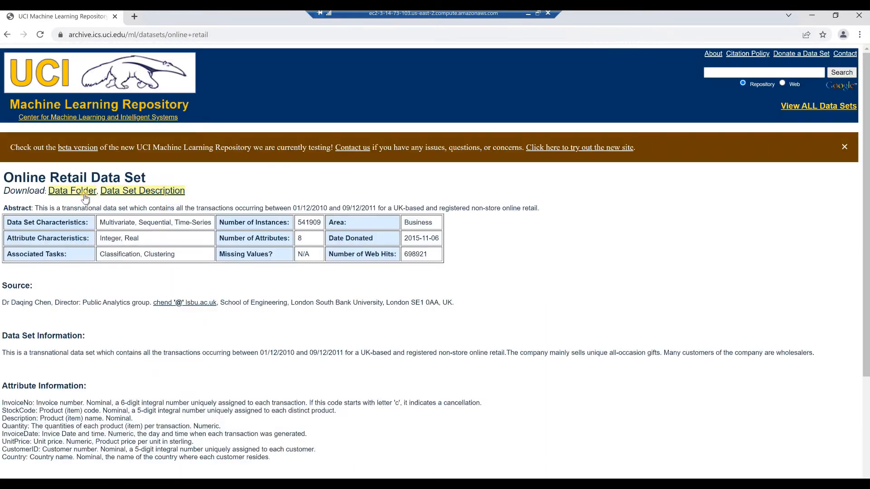
click(81, 192)
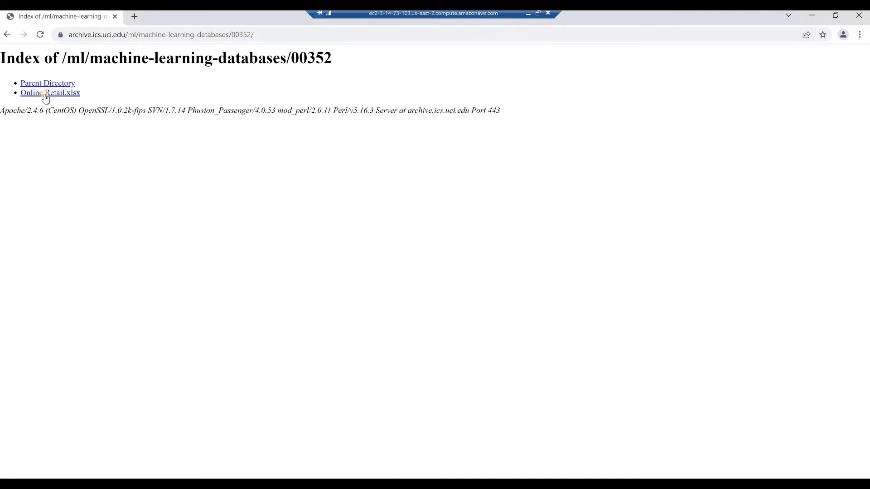
Download Online Retail.xlsx from the UCI 00352 data folder and close the browser.
click(45, 93)
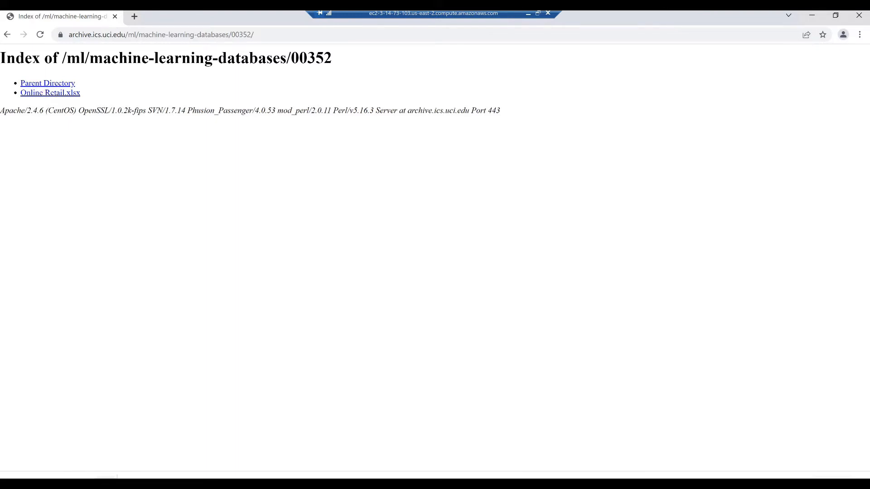
click(105, 480)
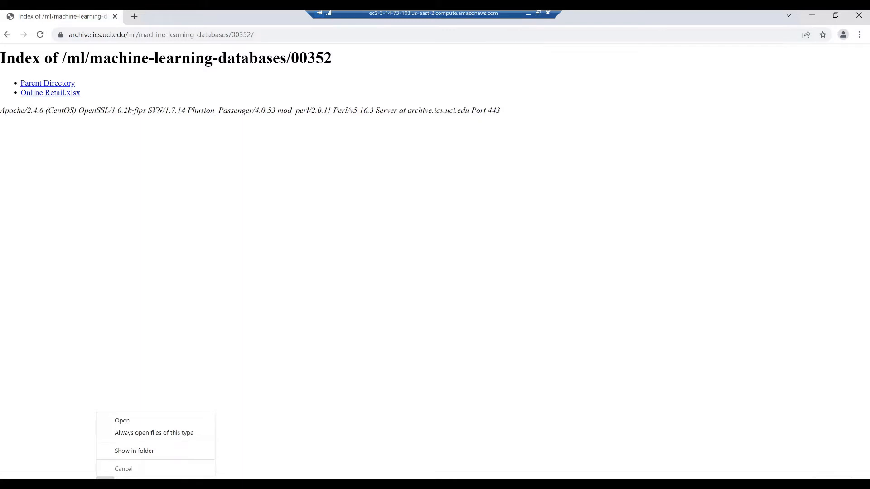
click(105, 481)
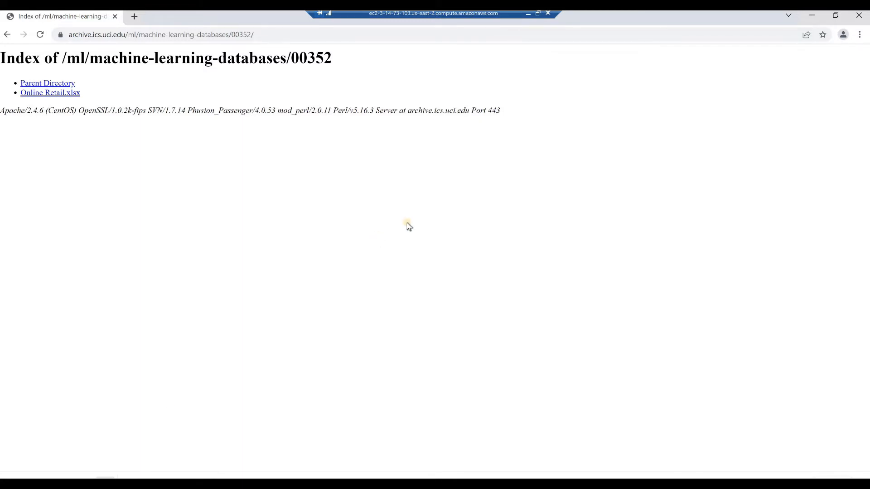
click(859, 15)
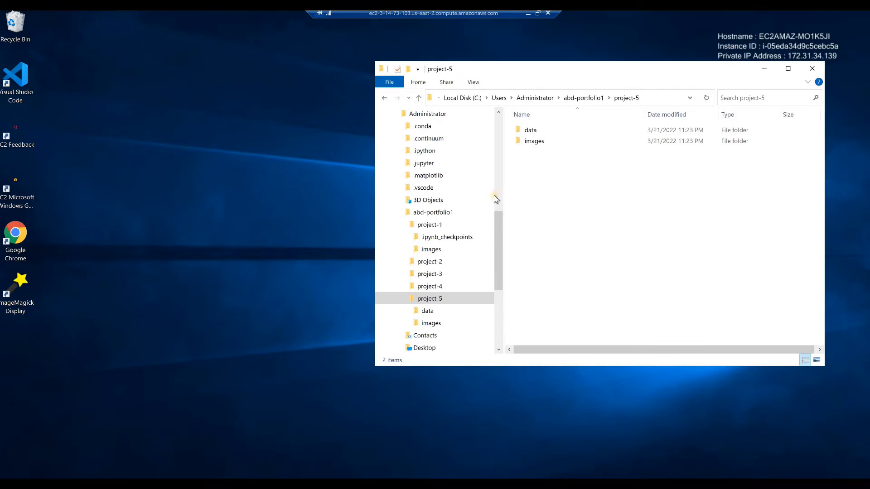
Open the data folder inside abd-portfolio1 > project-5 to check its contents.
scroll(467, 181, up, 2)
scroll(467, 180, up, 5)
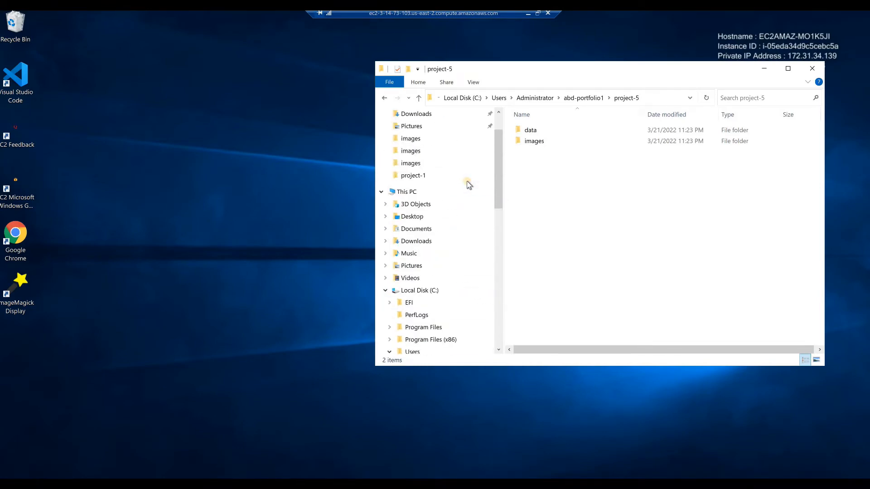
scroll(467, 180, down, 5)
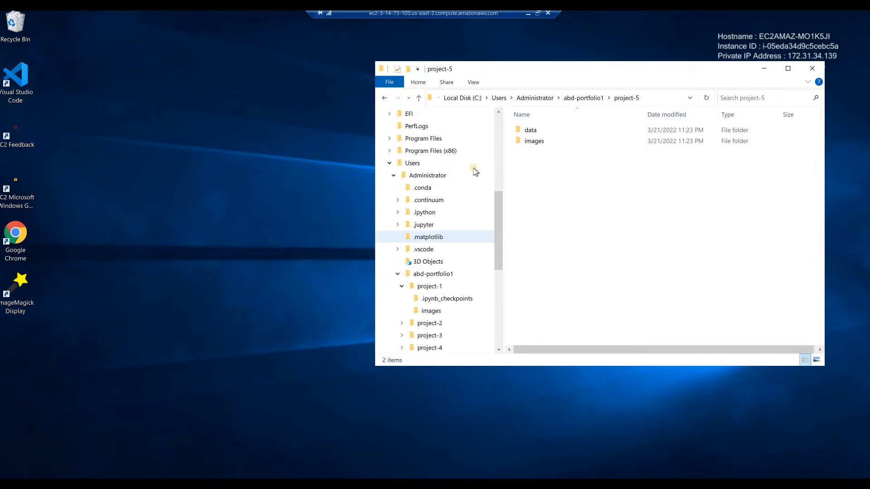
scroll(465, 217, down, 1)
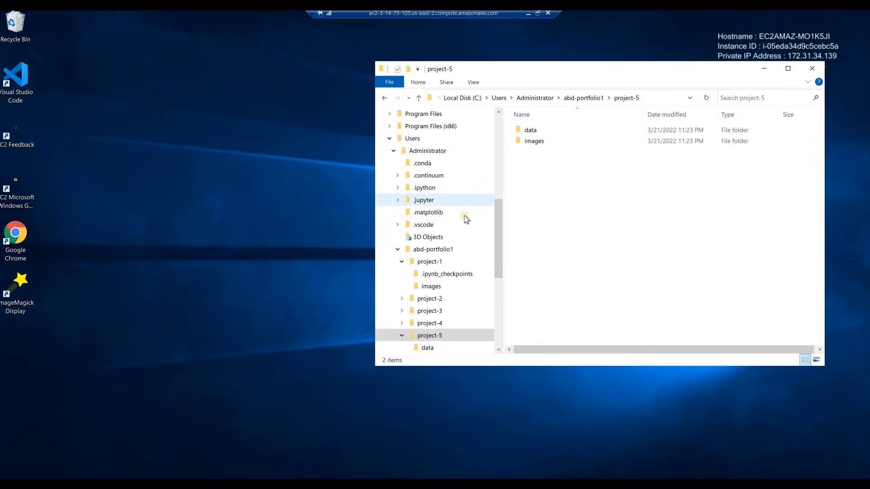
scroll(464, 219, down, 1)
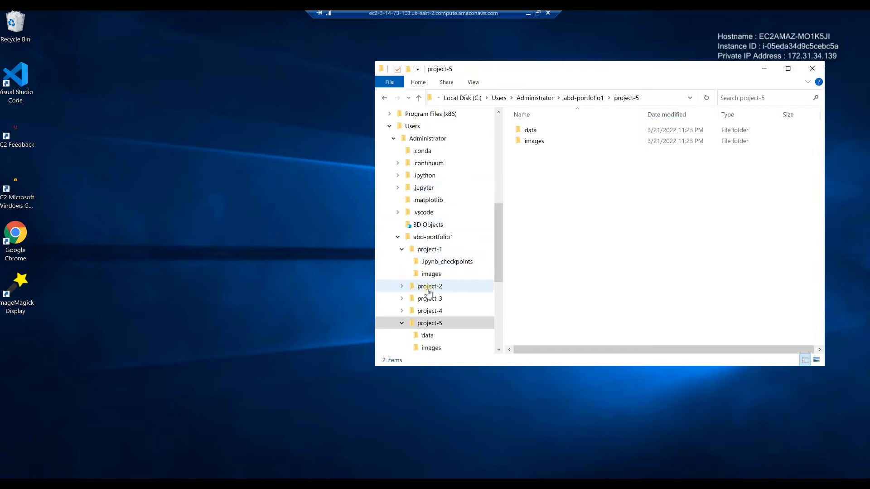
scroll(430, 320, down, 1)
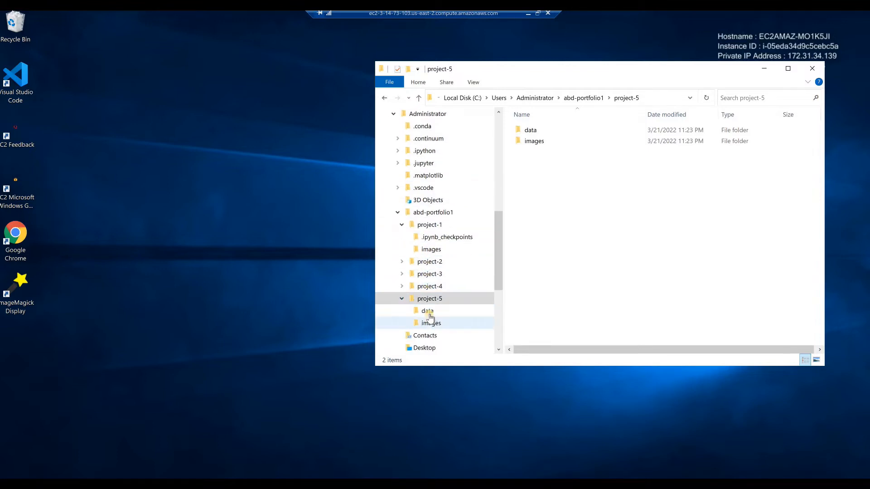
click(428, 312)
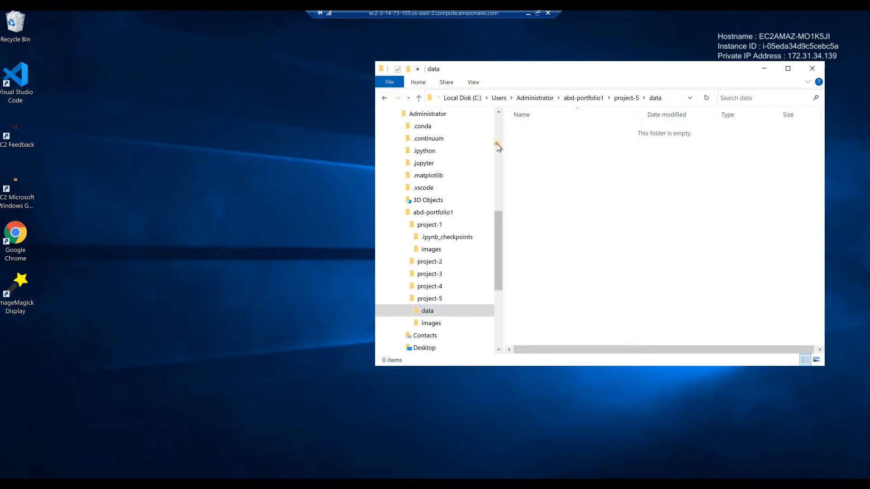
Move Online Retail.xlsx from Downloads into the project-5 data folder, check the project-5 images folder and close File Explorer.
scroll(496, 146, up, 7)
click(415, 159)
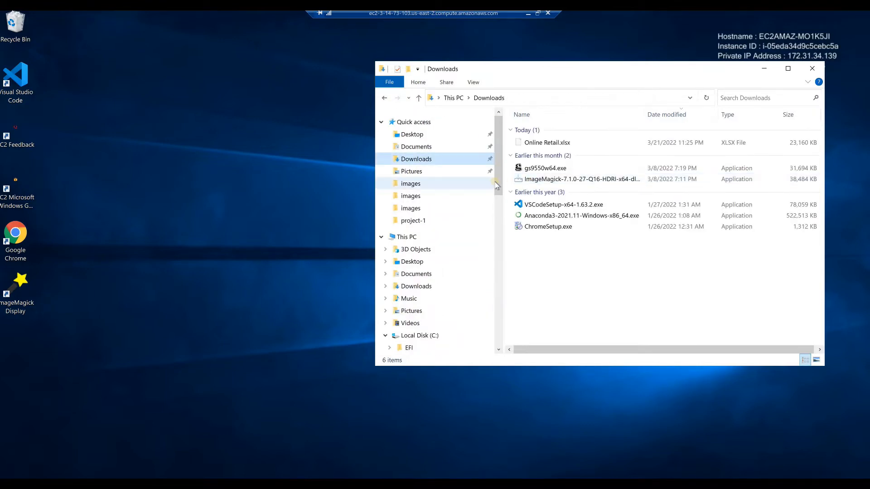
drag(498, 180, 494, 300)
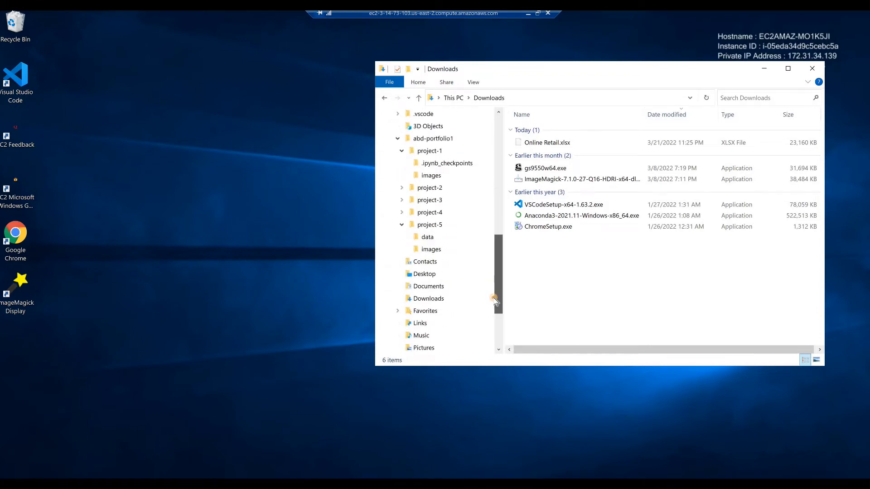
click(545, 144)
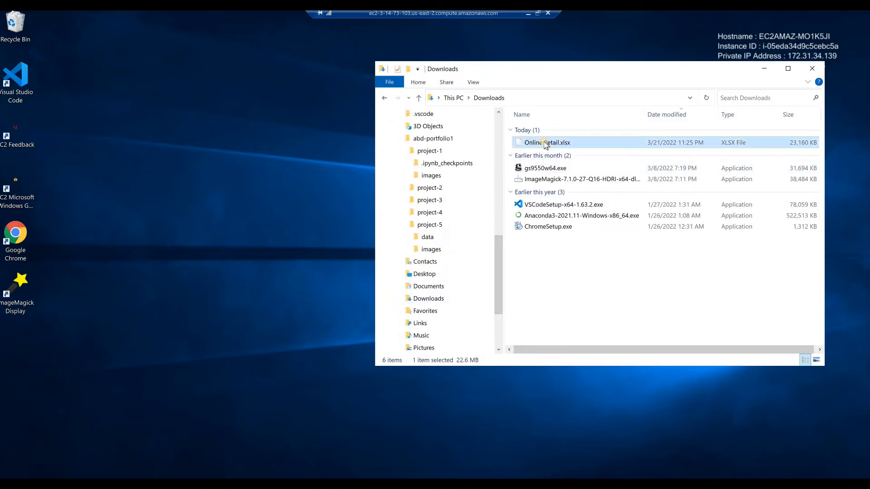
drag(543, 141, 429, 238)
click(430, 249)
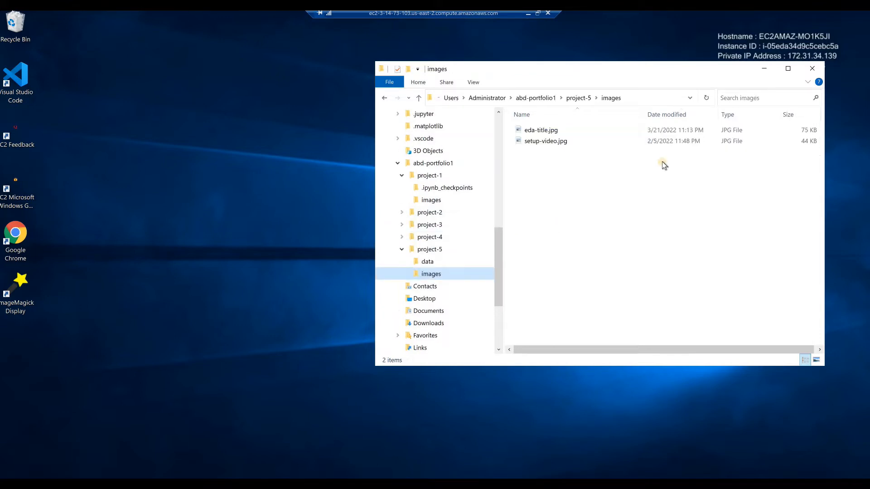
click(812, 68)
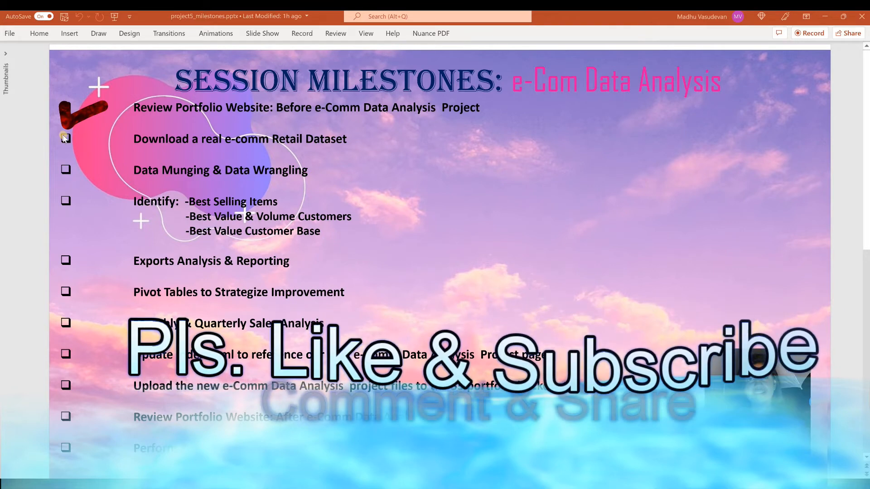
In PowerPoint, draw an ink check mark beside the milestone "Download a real e-comm Retail Dataset".
mouse_move(62, 134)
mouse_down()
mouse_move(73, 151)
mouse_move(106, 130)
mouse_up()
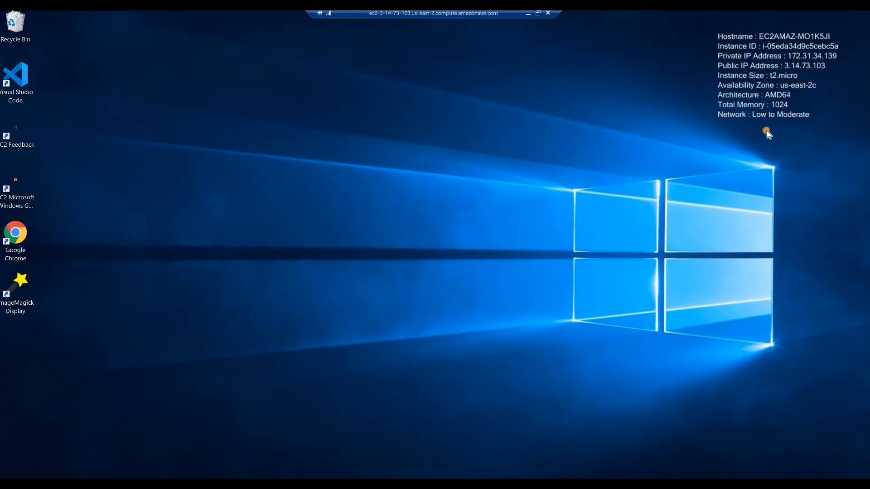
On the EC2 instance, open the Anaconda Powershell Prompt and print the working directory with pwd.
mouse_move(865, 63)
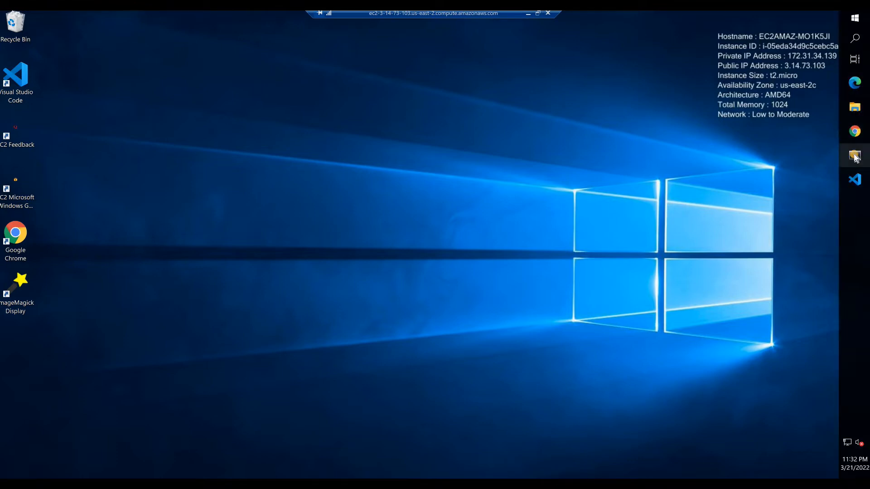
click(855, 155)
drag(265, 93, 306, 93)
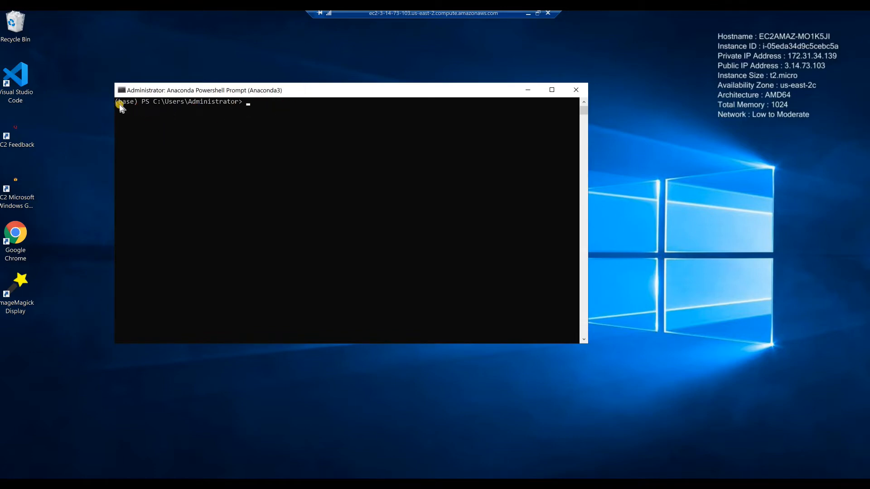
click(249, 104)
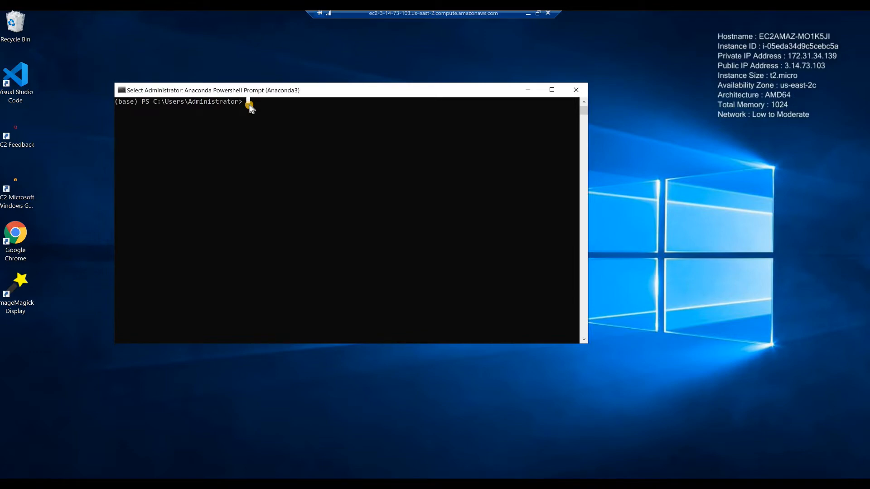
text(pwd)
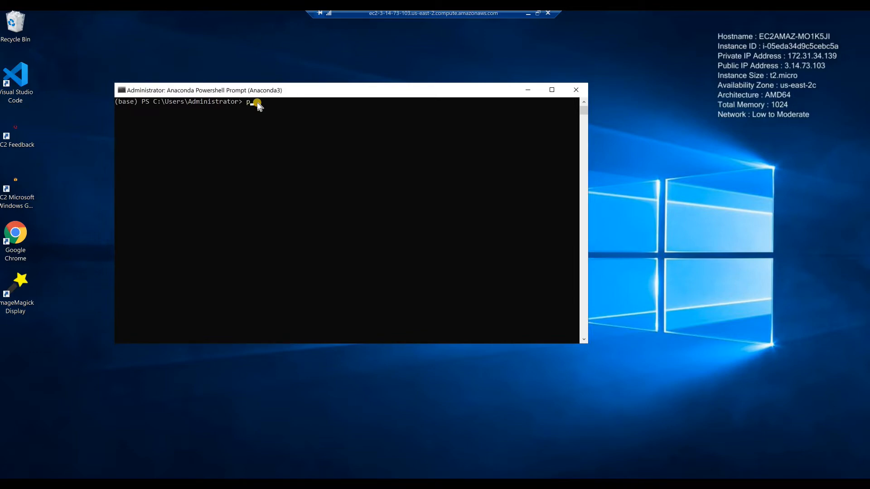
key(Return)
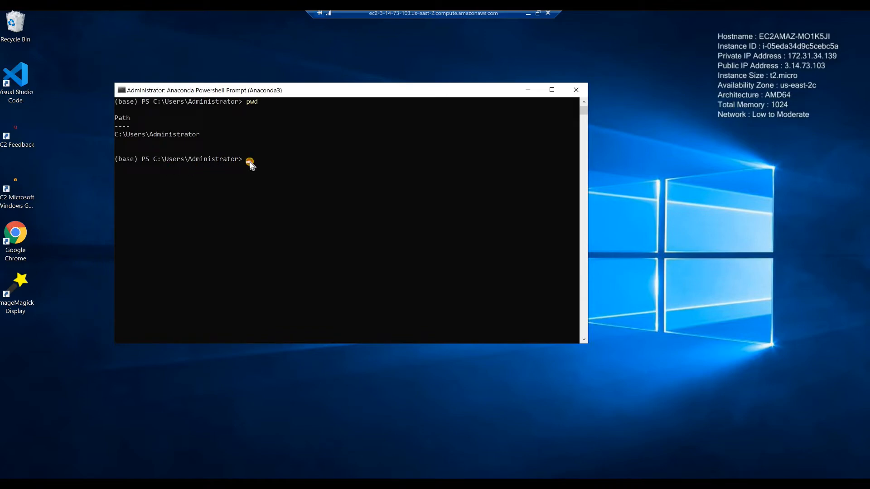
Launch Jupyter with the command jupyter notebook and open the abd-portfolio1/project-5 folder in its file list.
text(jupyter notebook)
key(Return)
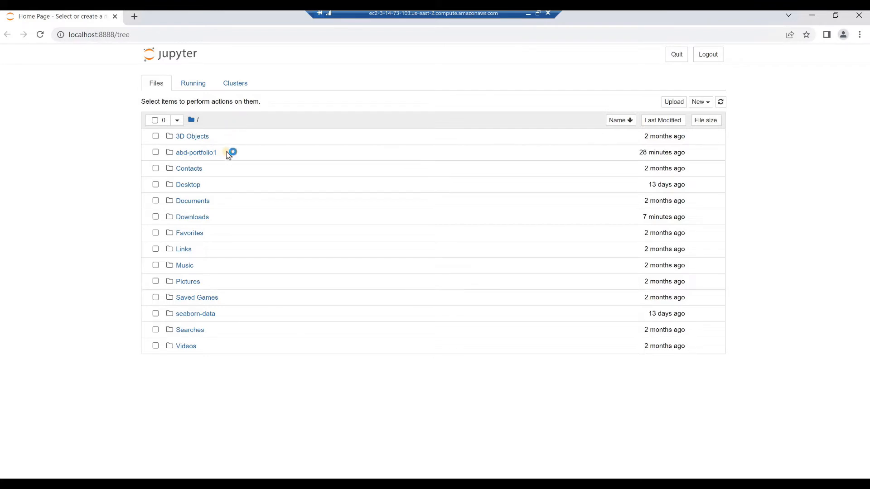
click(197, 154)
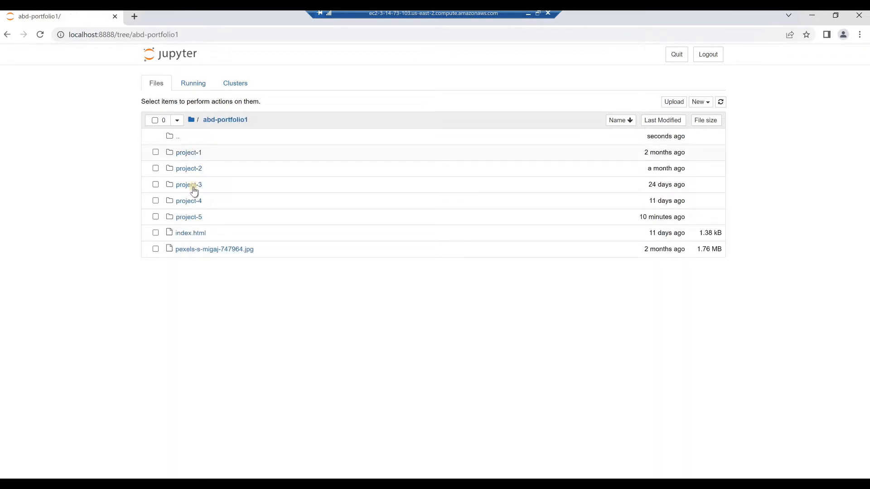
click(190, 217)
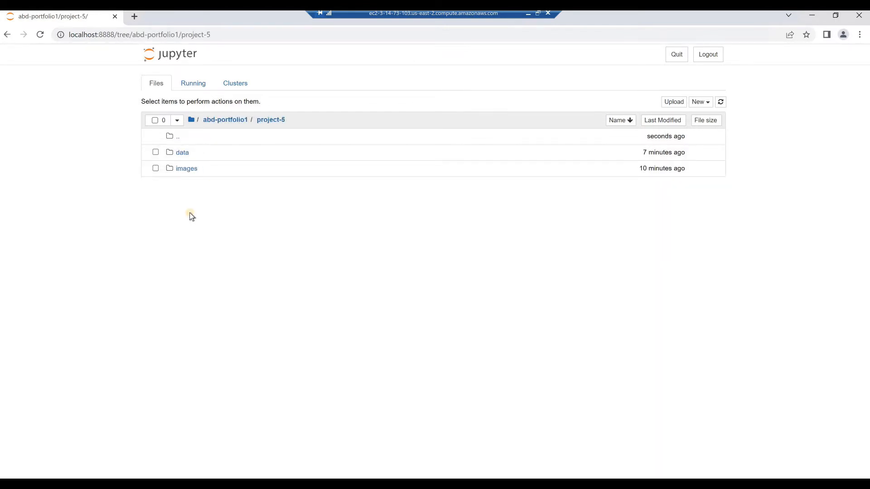
Create a Python 3 (ipykernel) notebook and save it as abd-portfolio1/project-5/ecomm-data-analysis.
click(698, 102)
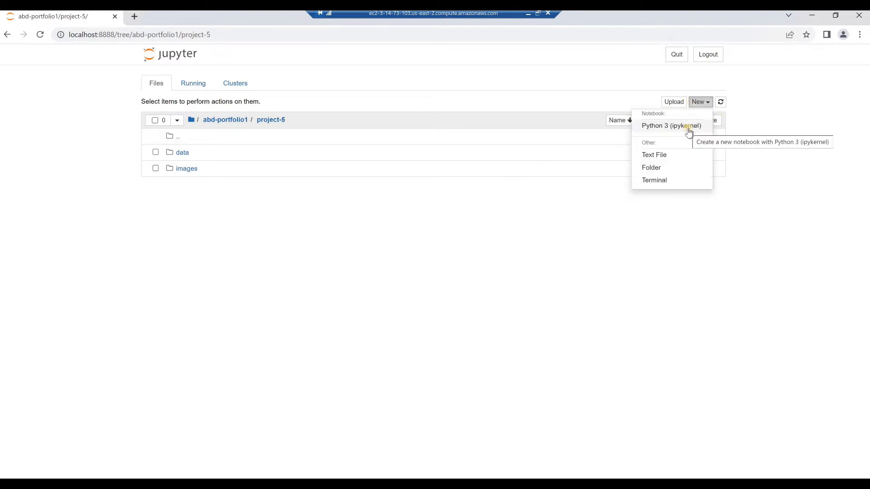
click(688, 127)
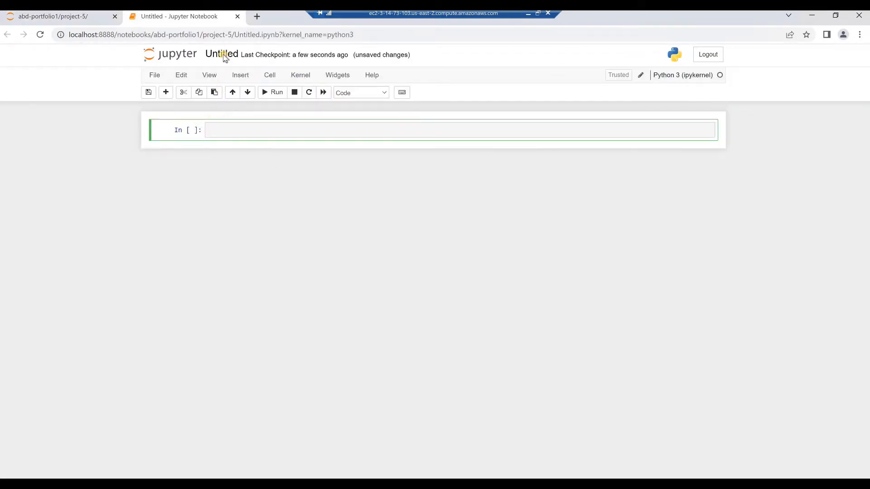
click(156, 77)
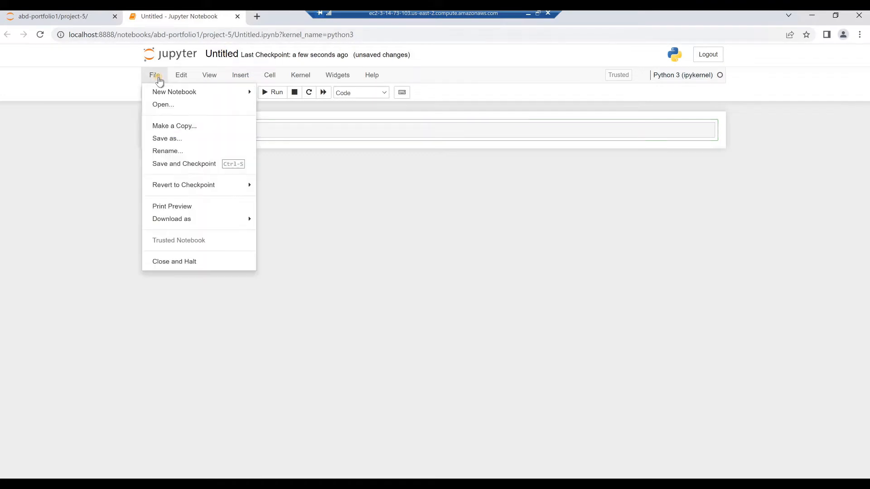
click(167, 139)
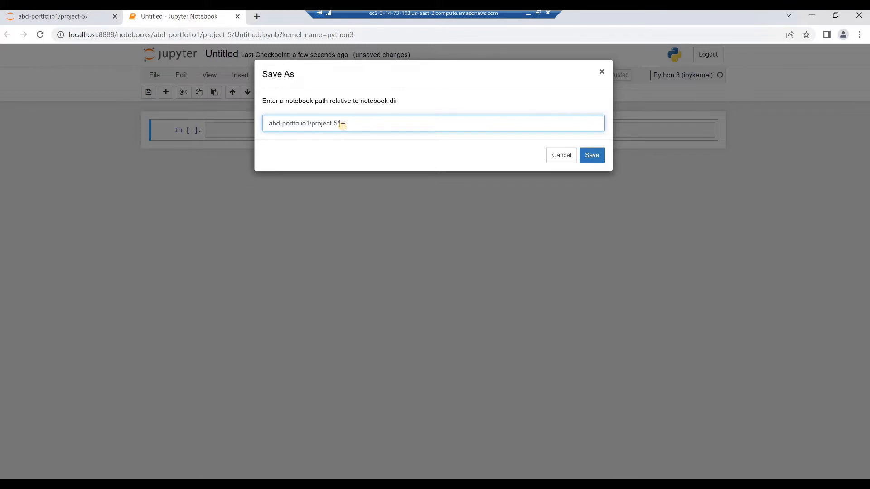
text(ecomm-data-analysis)
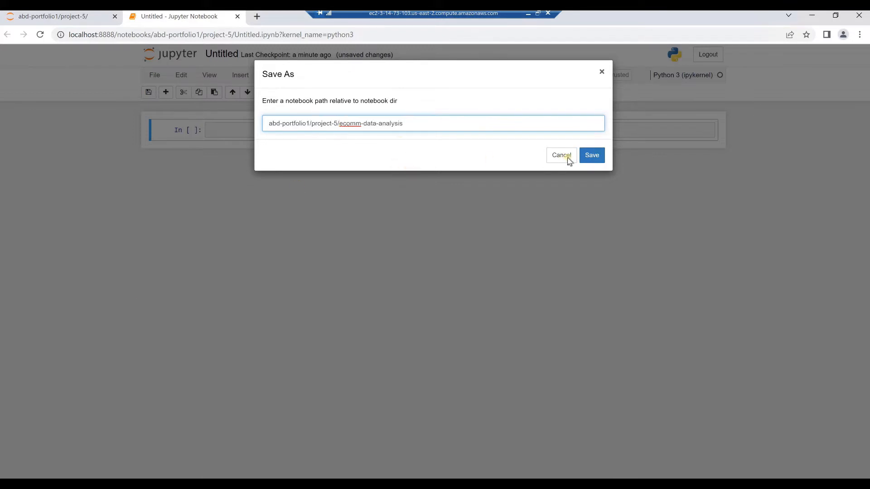
click(590, 155)
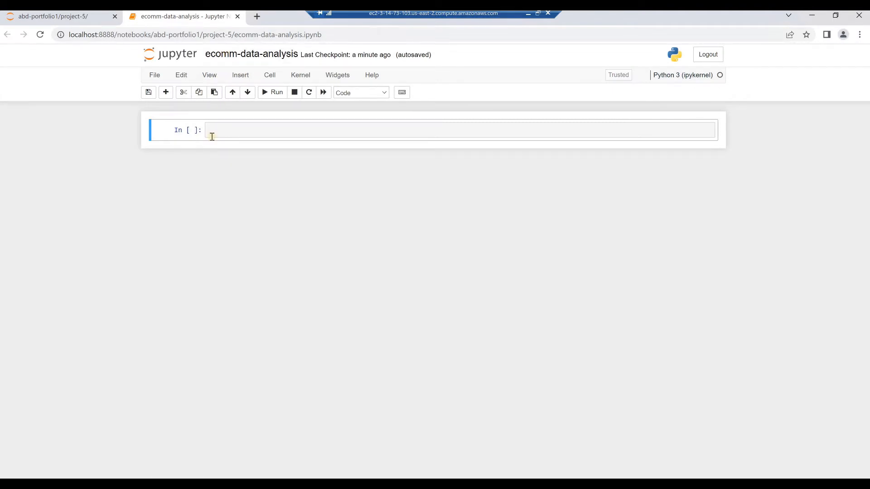
Add 17 empty code cells below the first cell of the ecomm-data-analysis notebook.
click(166, 92)
click(165, 93)
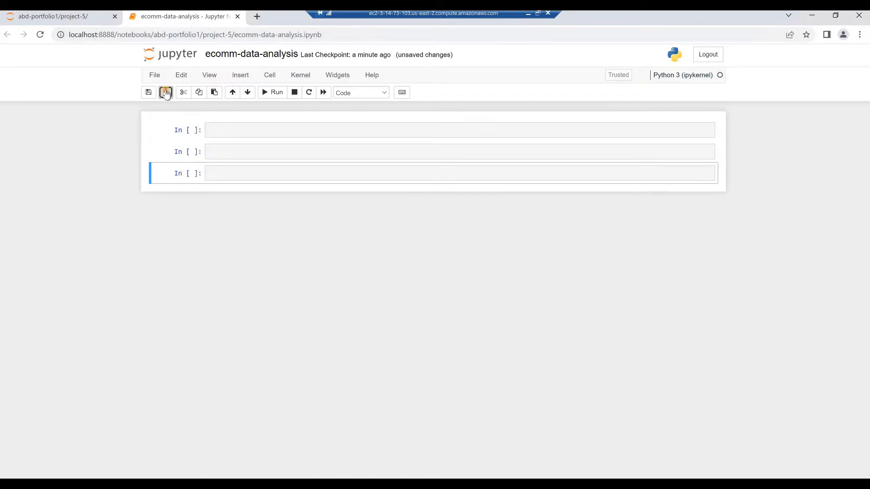
click(165, 92)
click(166, 93)
click(165, 92)
click(166, 92)
click(166, 92)
click(166, 92)
click(166, 92)
click(165, 92)
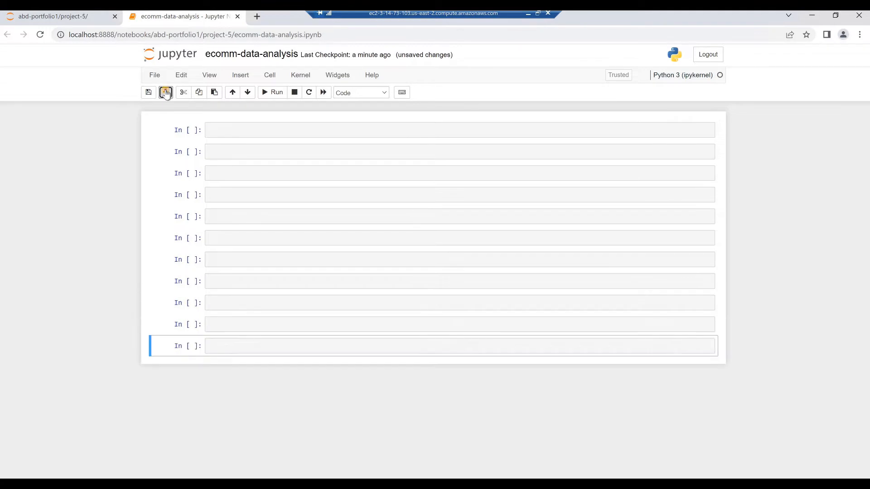
click(165, 92)
click(165, 92)
click(166, 93)
click(166, 92)
click(166, 92)
click(166, 93)
click(166, 92)
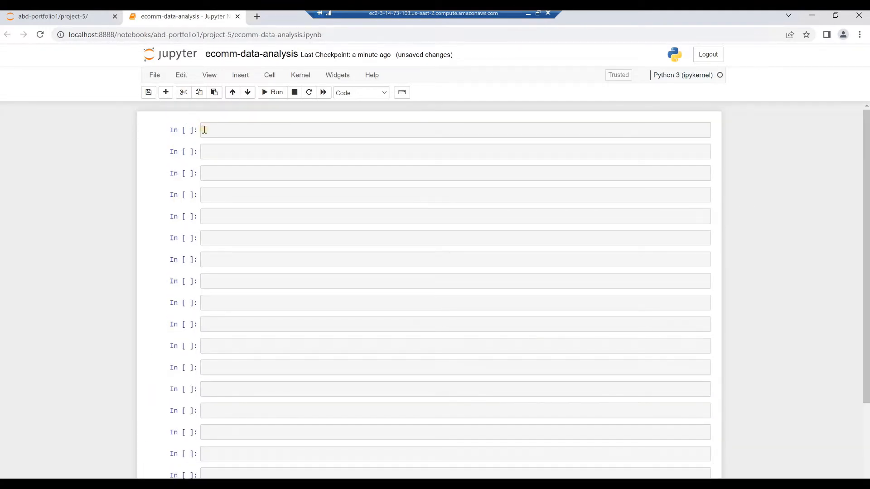
Turn the first cell into Markdown with <img src="images/eda-title.jpg" alt="Ecomm Data Analysis"> and render it.
click(163, 135)
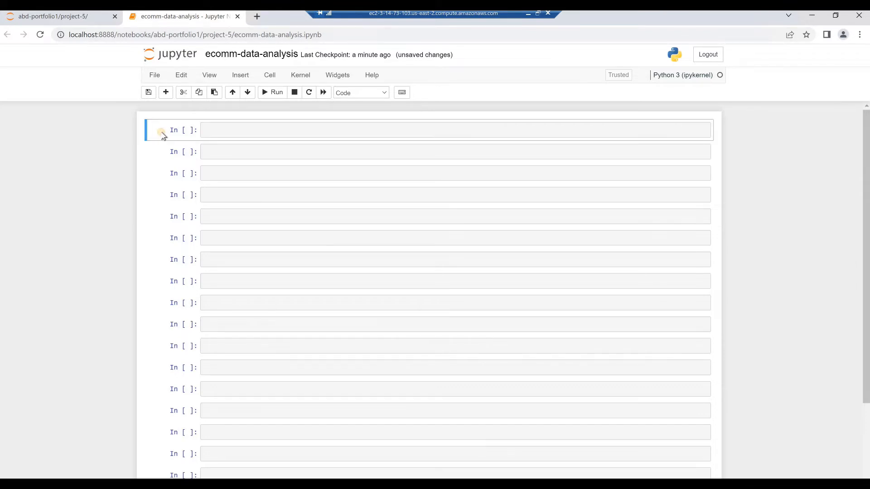
key(m)
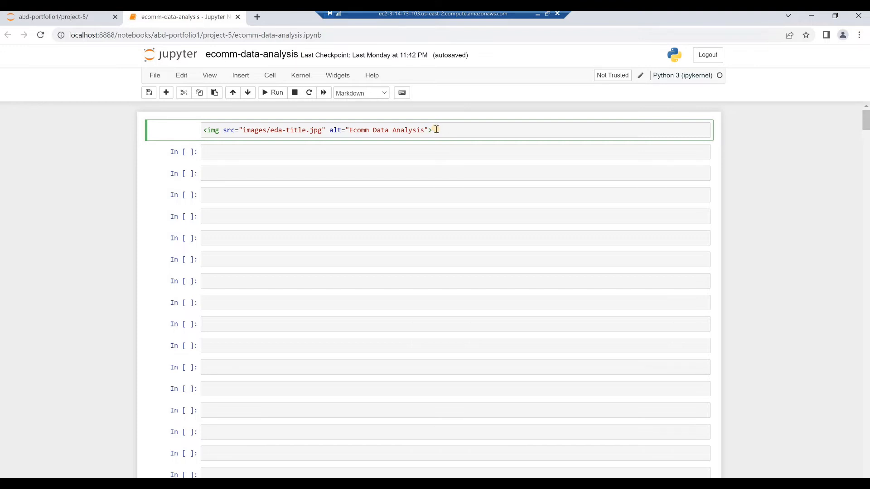
key(shift+Return)
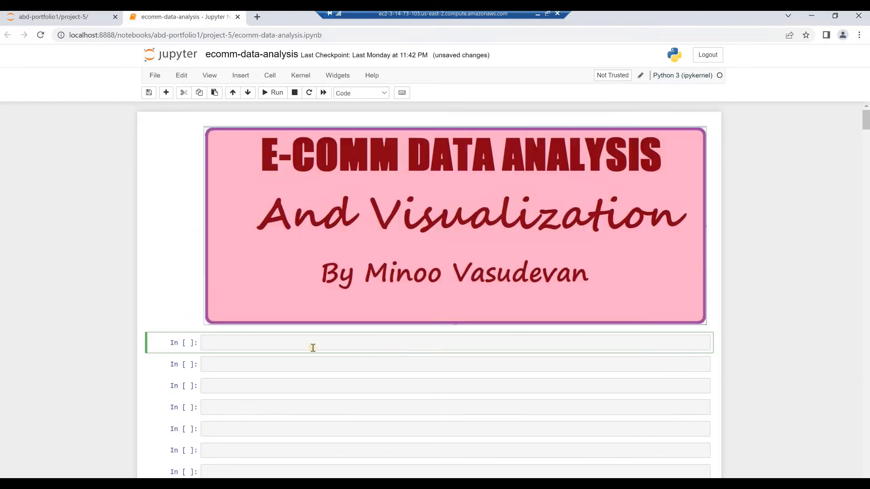
click(155, 347)
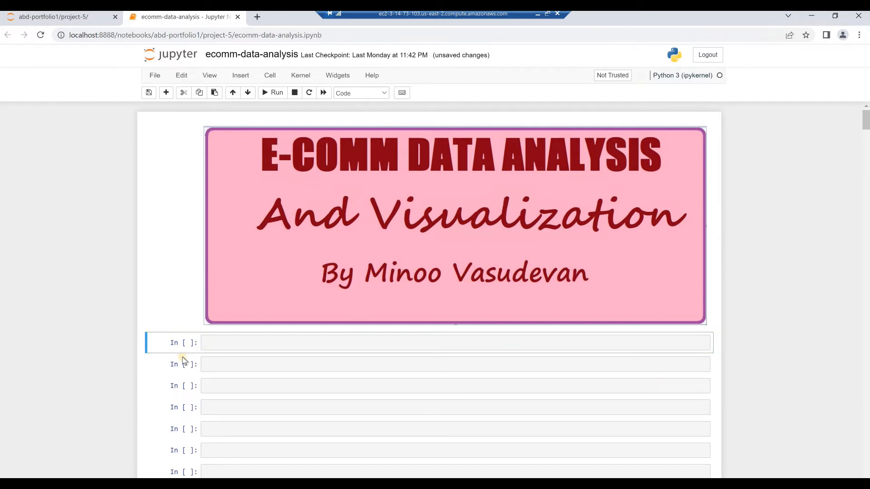
key(m)
click(212, 344)
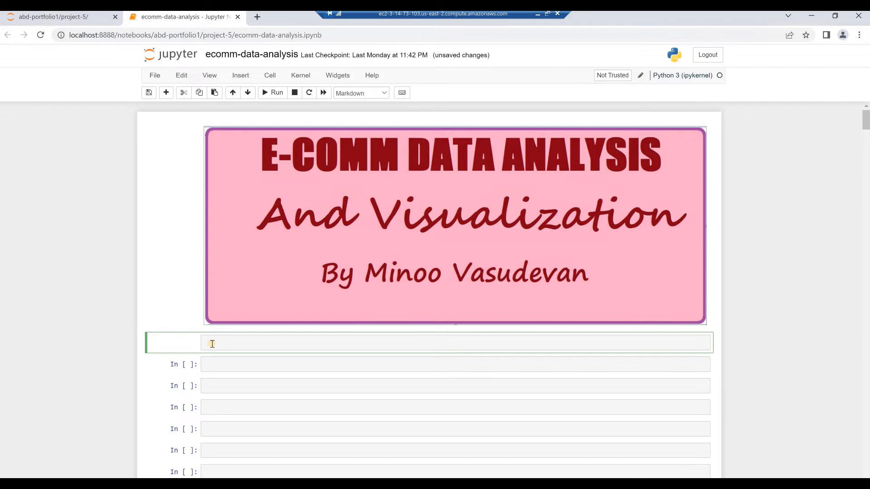
text([![Environment Setup Video](images/setup-video.jpg)](https://www.youtube.com/watch?v=XG44LZIgcuI "Environment Setup Video"))
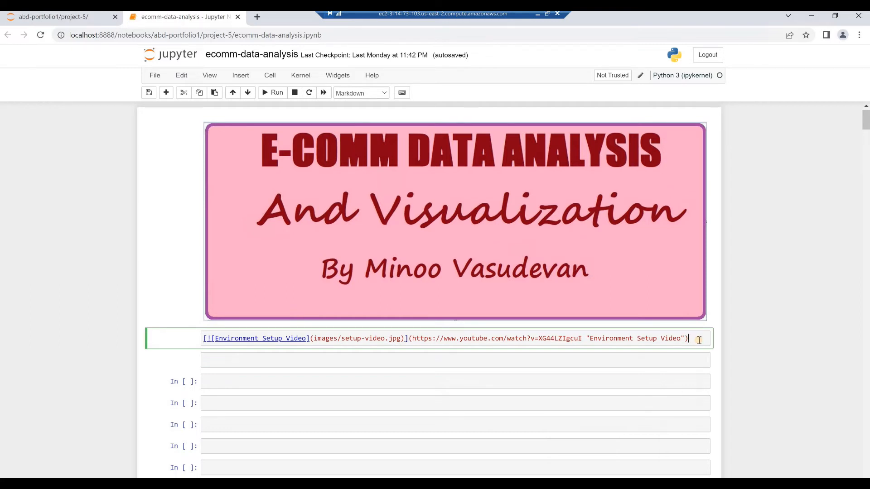
key(shift+Return)
click(210, 448)
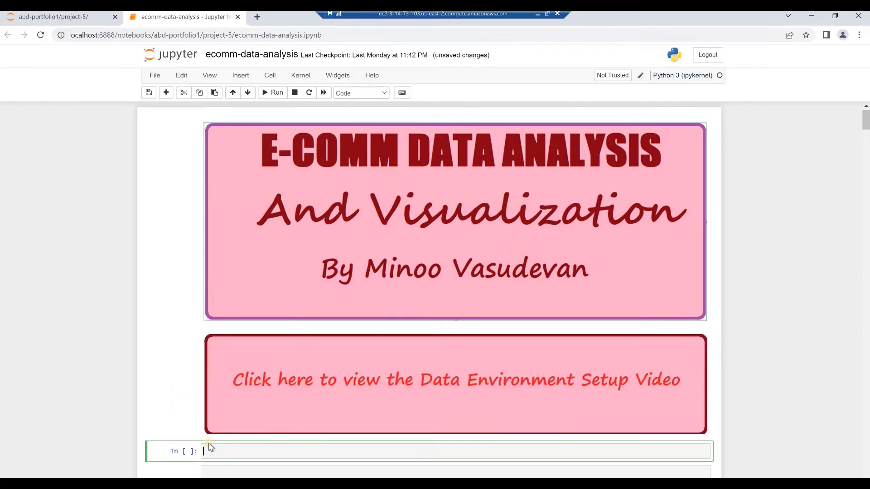
click(341, 392)
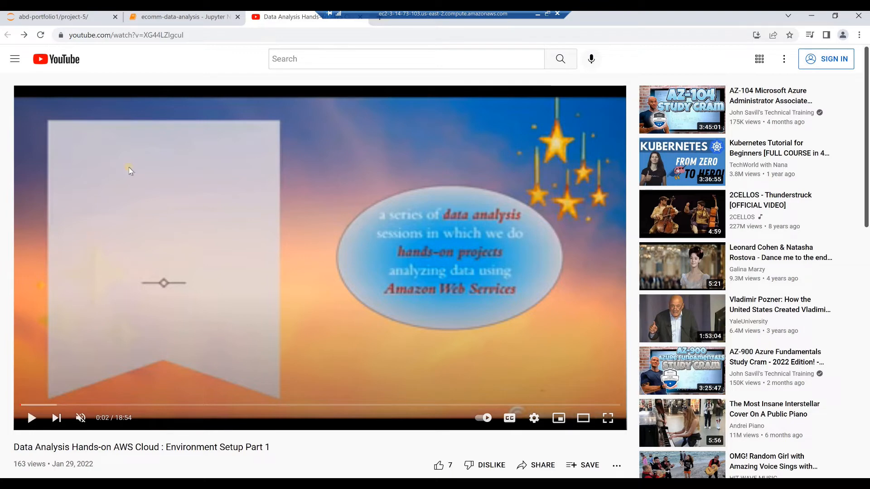
Search the web for "wikipedia mit license" and open Wikipedia's MIT License article.
click(198, 36)
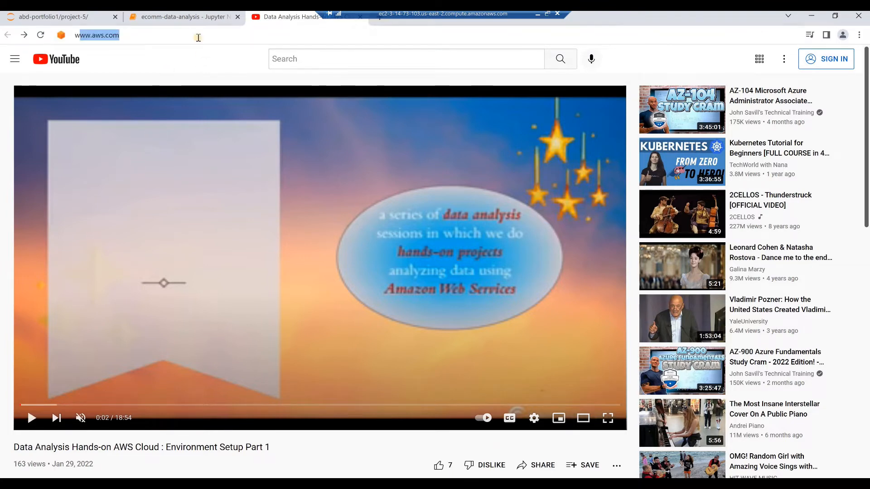
text(wikipedia mit license)
key(Return)
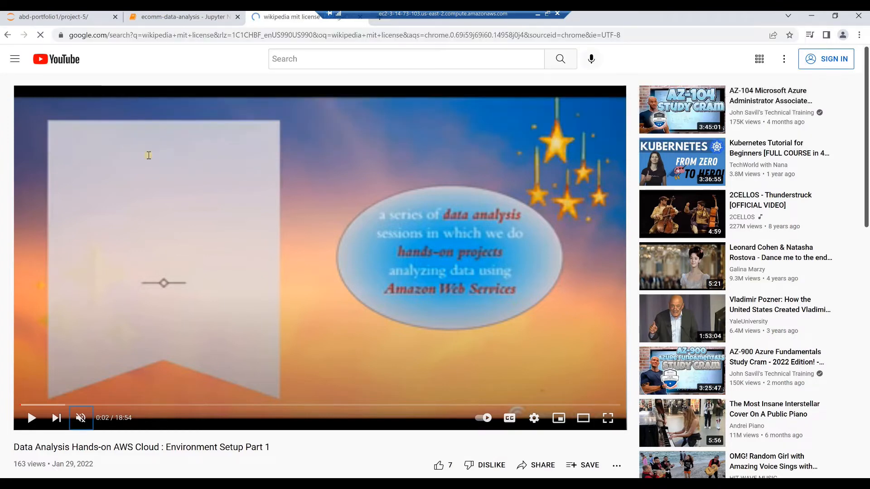
click(132, 159)
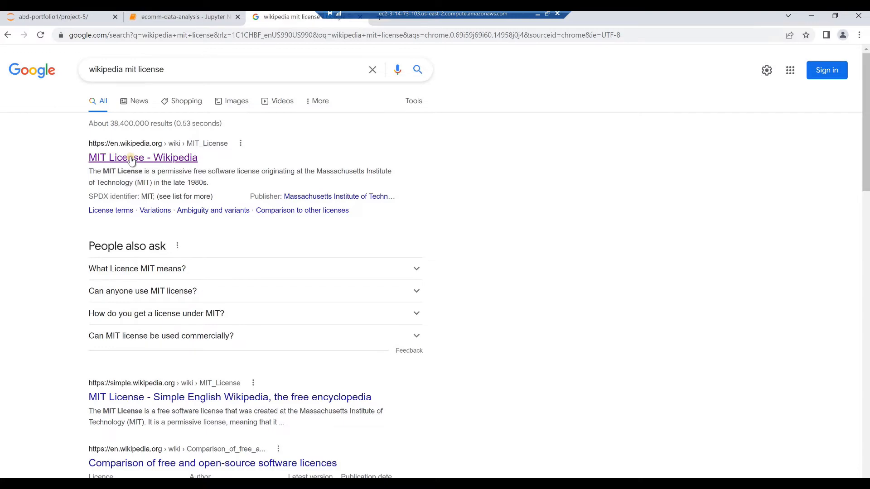
click(131, 158)
Copy the full MIT license text from the article's License terms section and close the article.
scroll(253, 235, down, 3)
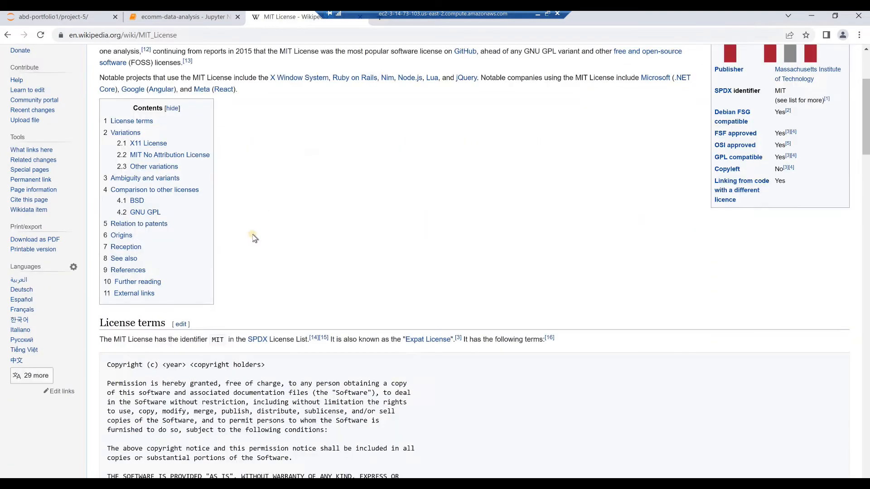
scroll(252, 236, down, 3)
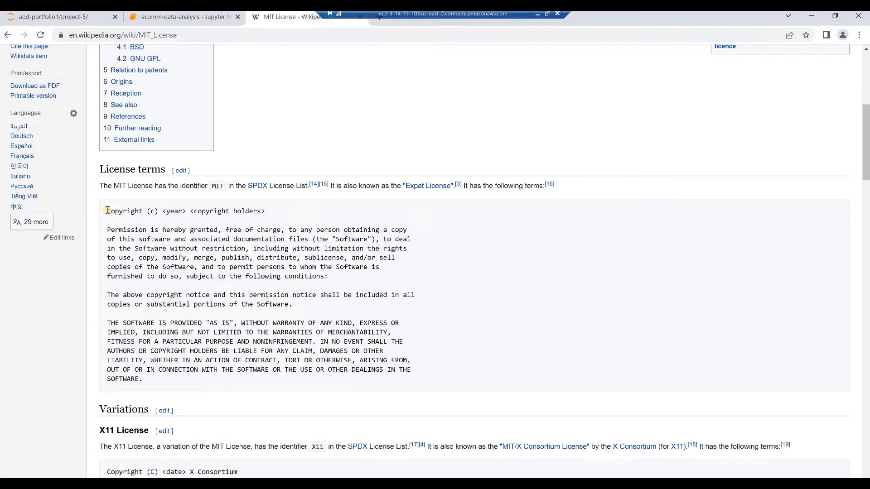
drag(121, 221, 172, 383)
right_click(179, 261)
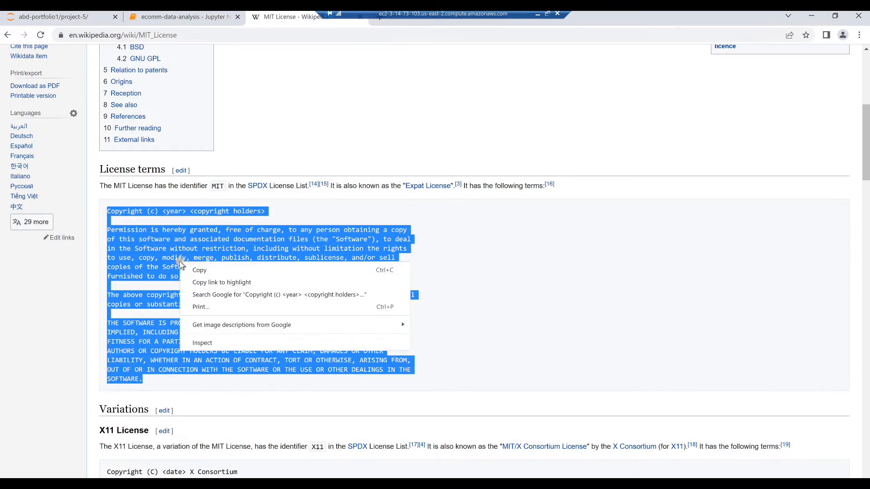
click(192, 274)
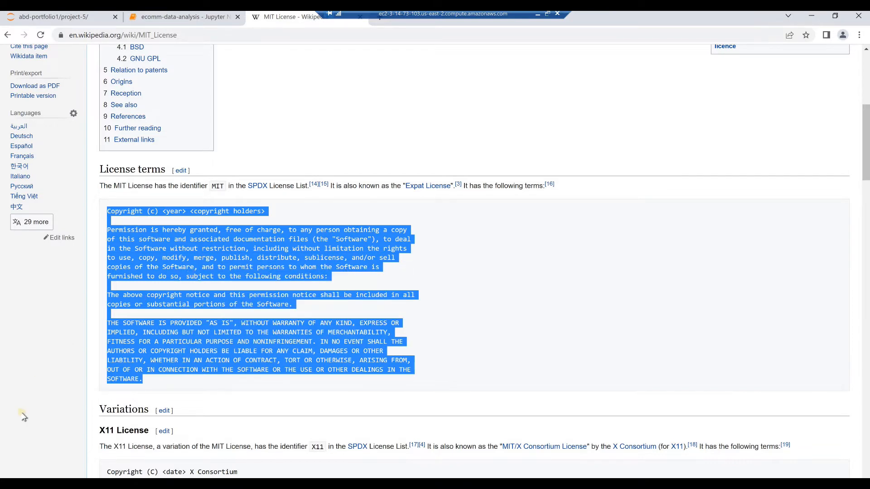
right_click(281, 17)
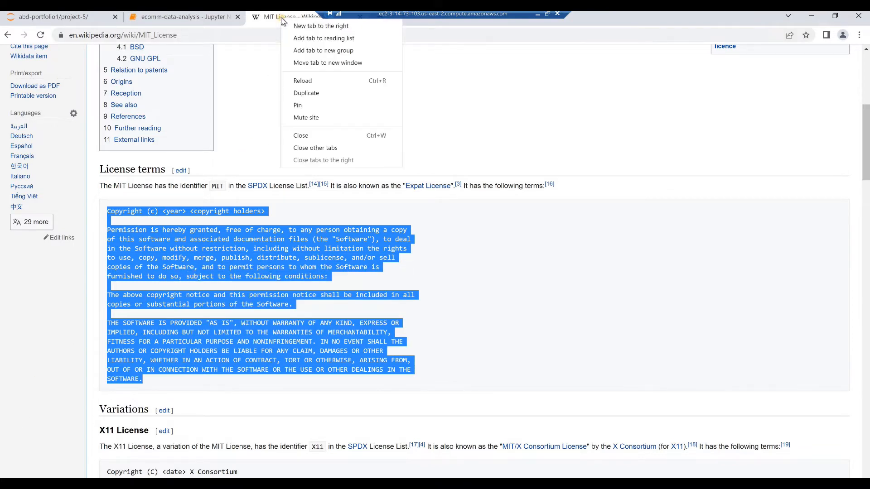
click(300, 136)
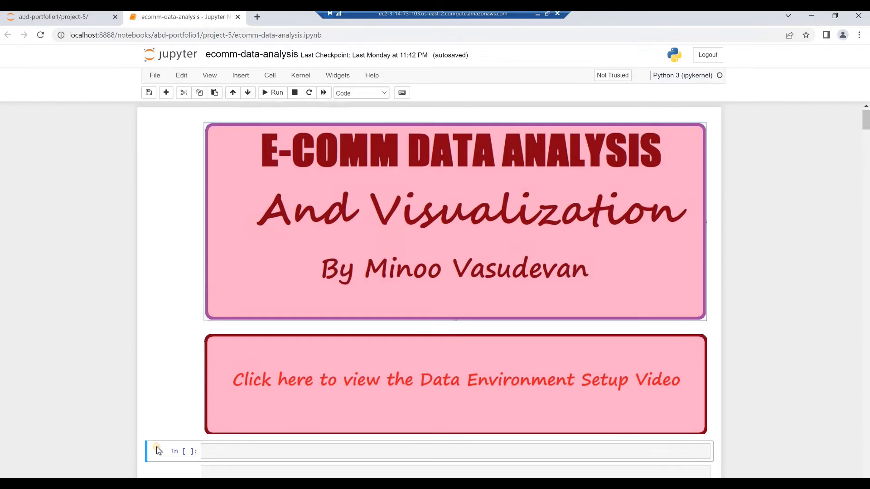
Paste the license into a Markdown cell below the video banner, make the copyright holder "2022 Analysis By Doing", render it and save the notebook.
key(m)
click(211, 453)
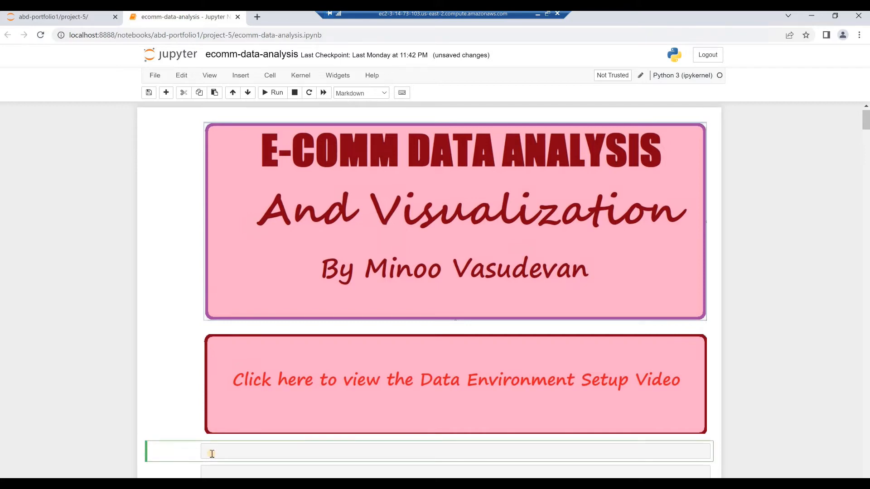
key(ctrl+v)
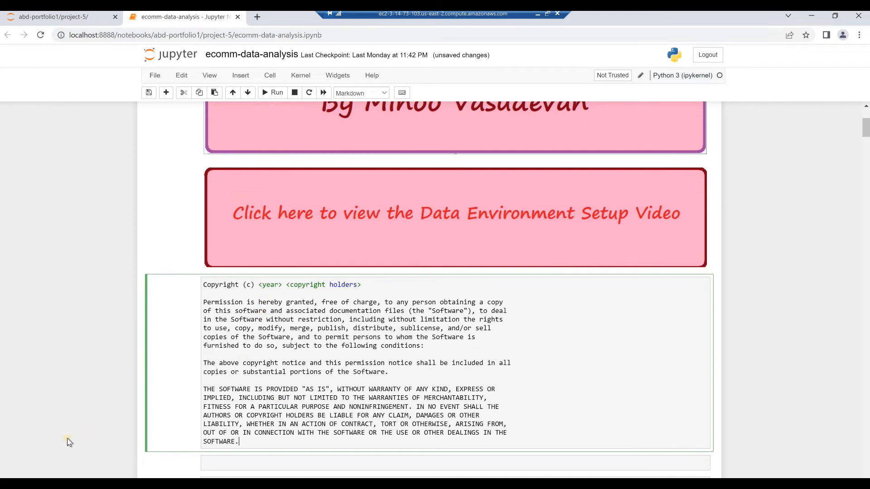
text(2022 Analysis By Doing)
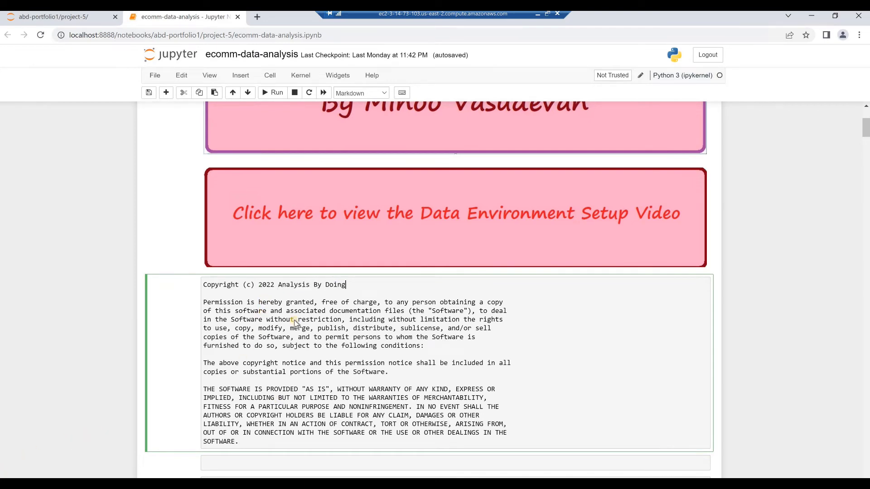
key(ctrl+Return)
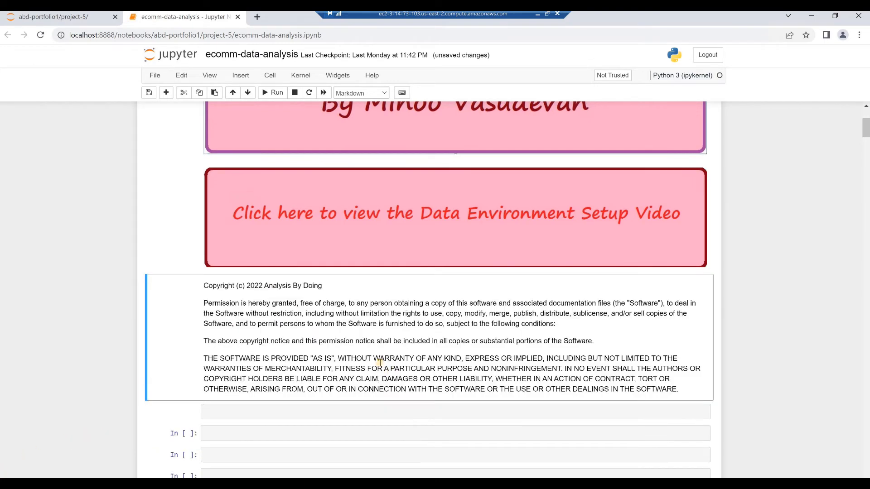
click(149, 94)
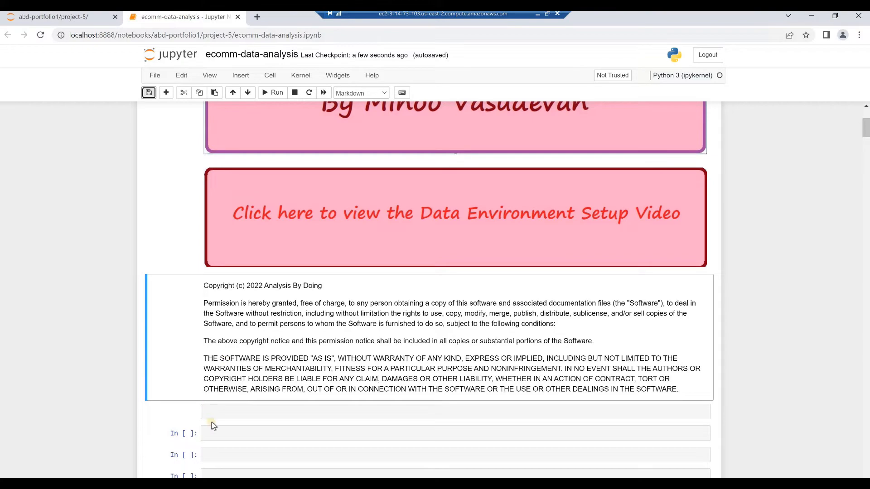
key(a)
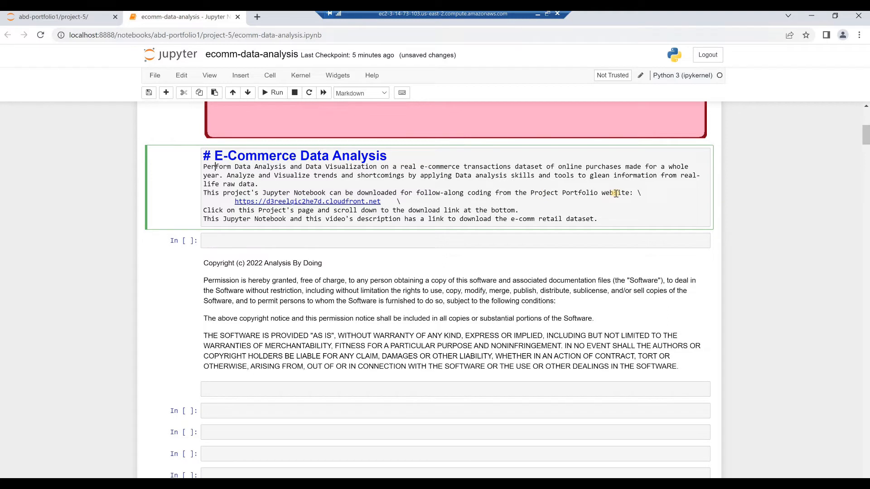
click(205, 210)
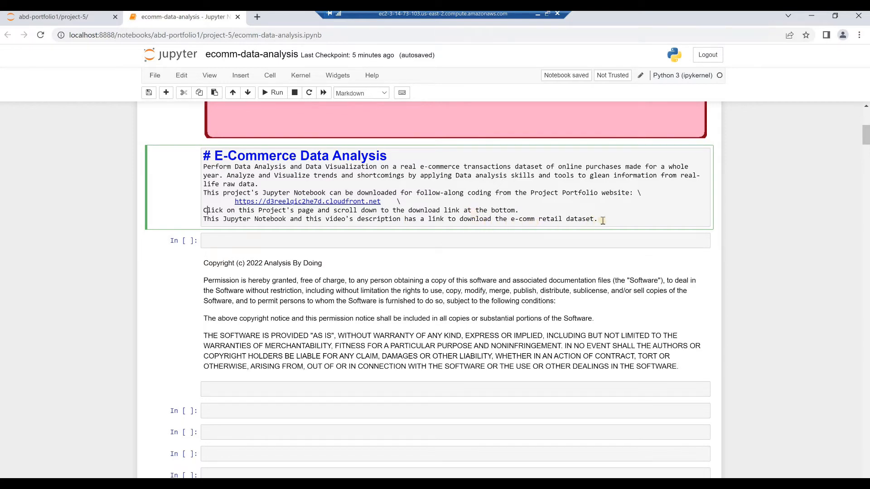
key(alt+Return)
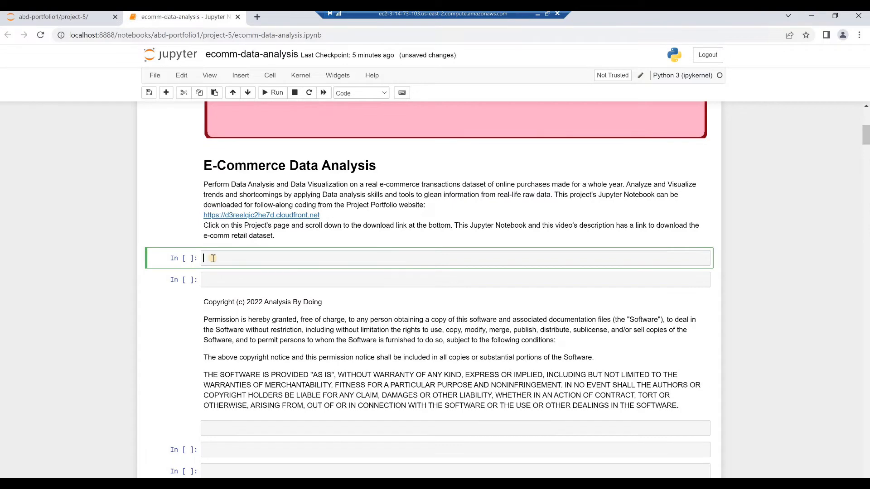
Run !python --version in the code cell above the license and insert a new cell below it.
scroll(213, 258, up, 1)
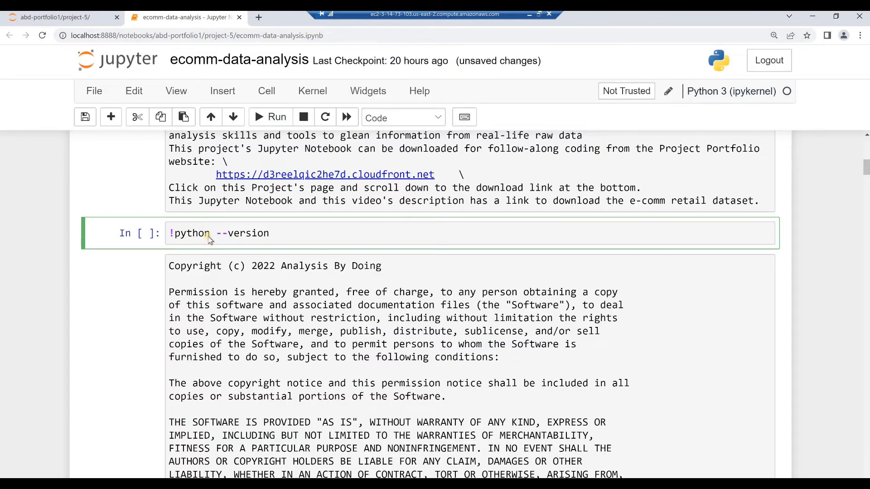
click(275, 232)
key(alt+Return)
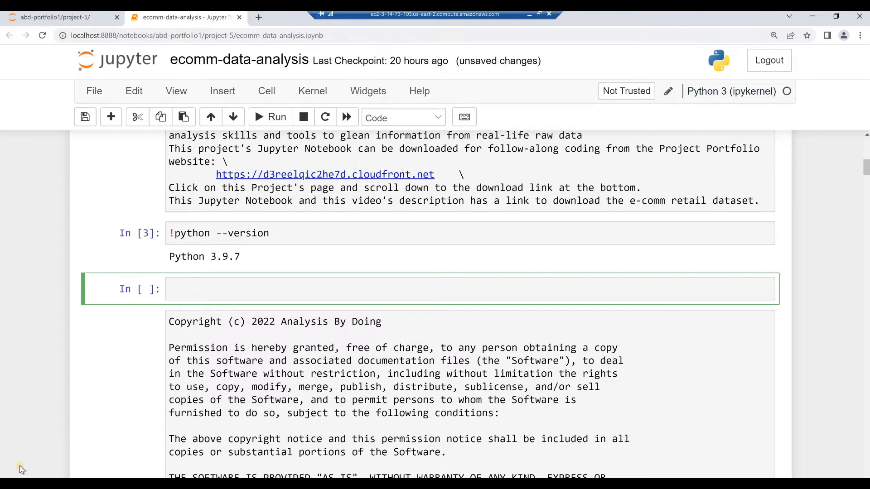
Import version from importlib.metadata and matplotlib.pyplot as plt, run version('matplotlib'), and insert a new cell below.
key(ctrl+v)
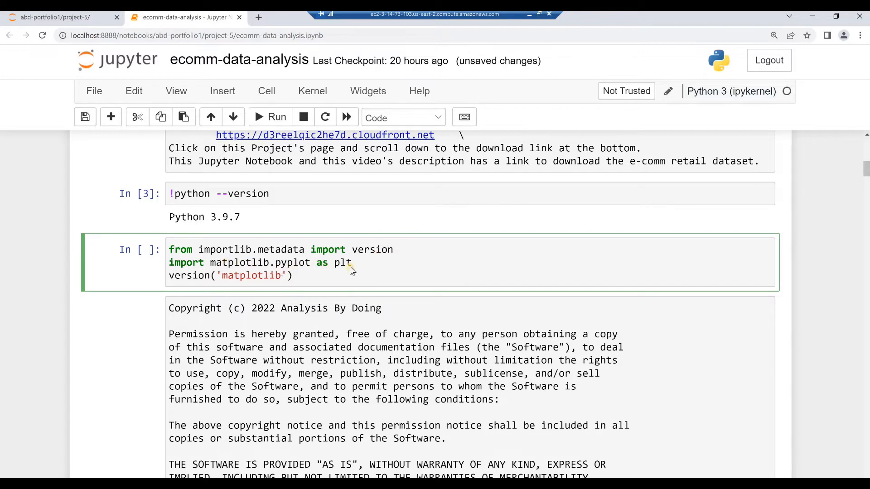
click(297, 276)
key(alt+Return)
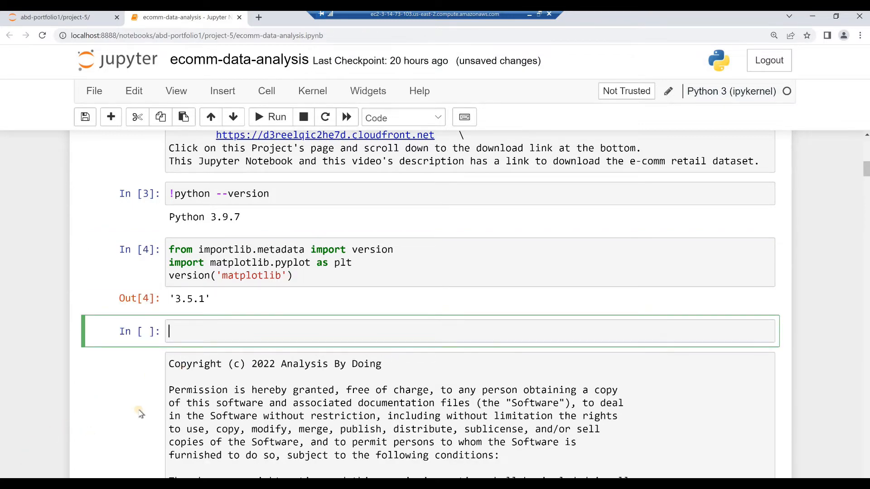
Run a cell that imports pandas as pd and outputs pd.__version__.
scroll(172, 382, down, 1)
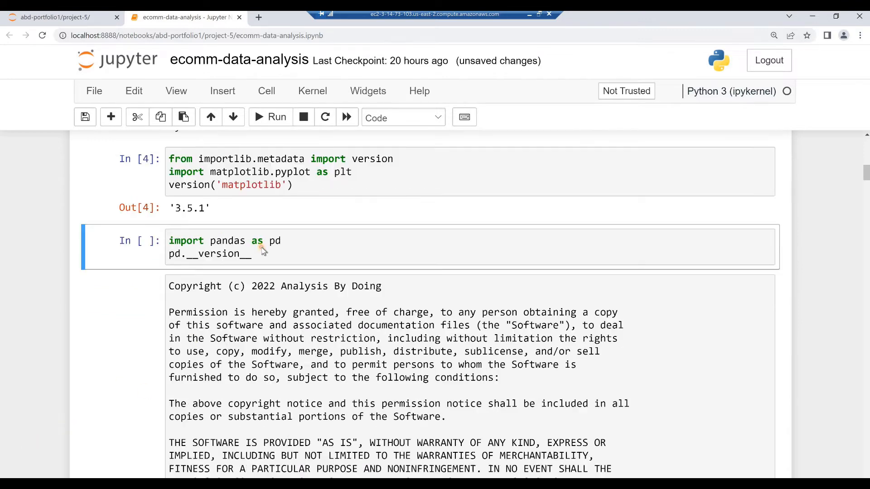
click(263, 252)
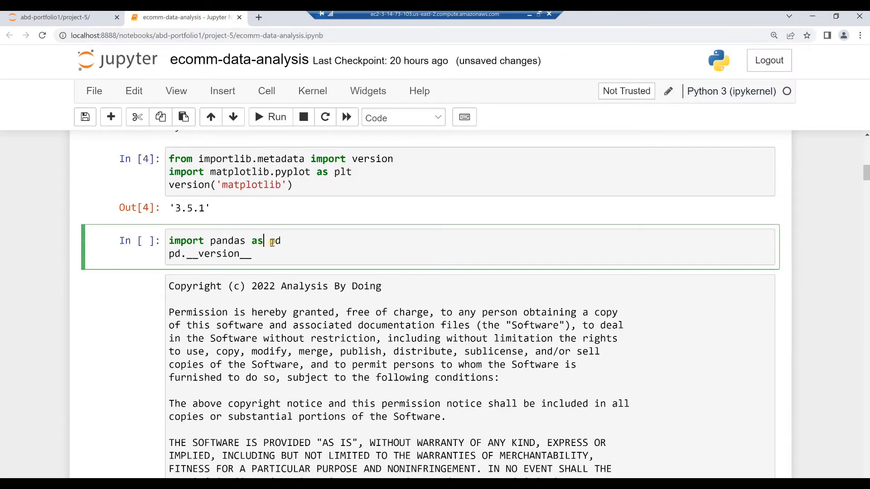
click(292, 241)
click(258, 258)
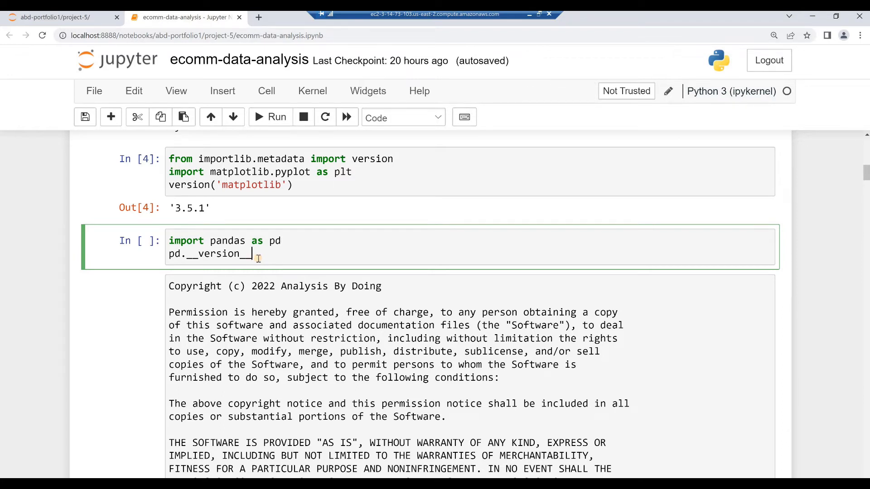
key(shift+Return)
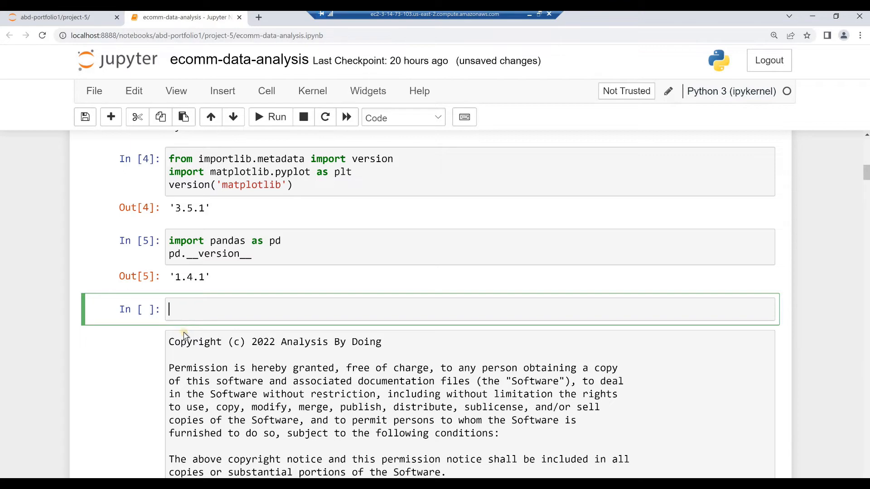
Run a cell that imports numpy as np and outputs np.__version__, and insert a new cell below it.
key(ctrl+v)
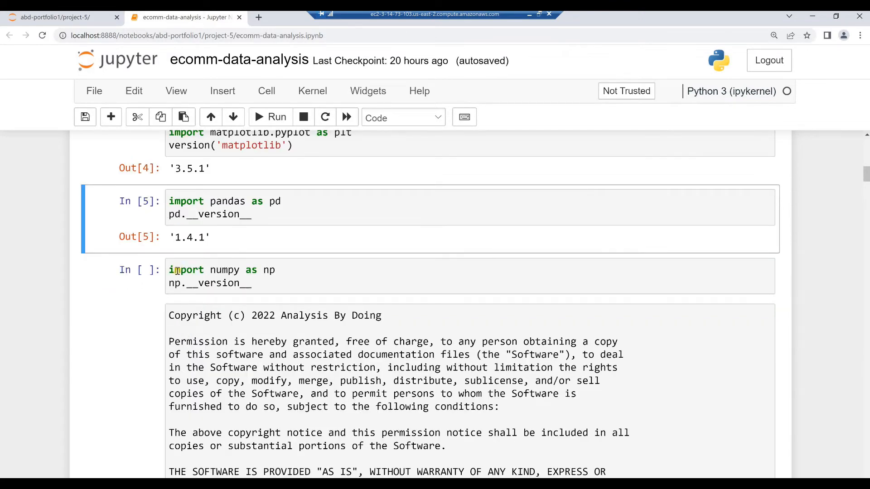
click(180, 270)
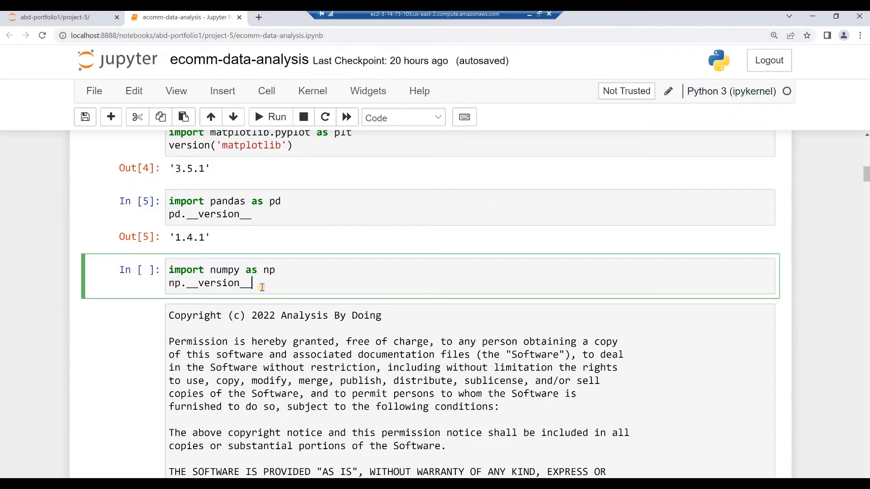
click(262, 287)
key(alt+Return)
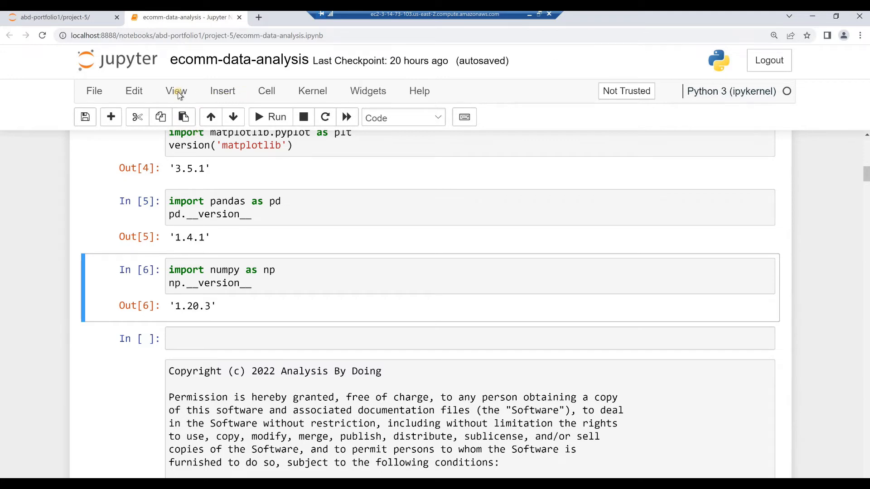
Hide the notebook header to give the cells more room.
click(178, 92)
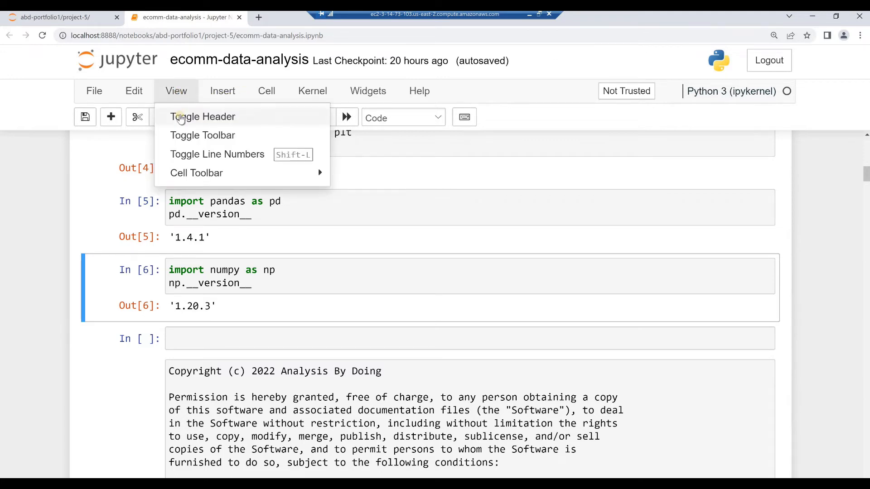
click(180, 117)
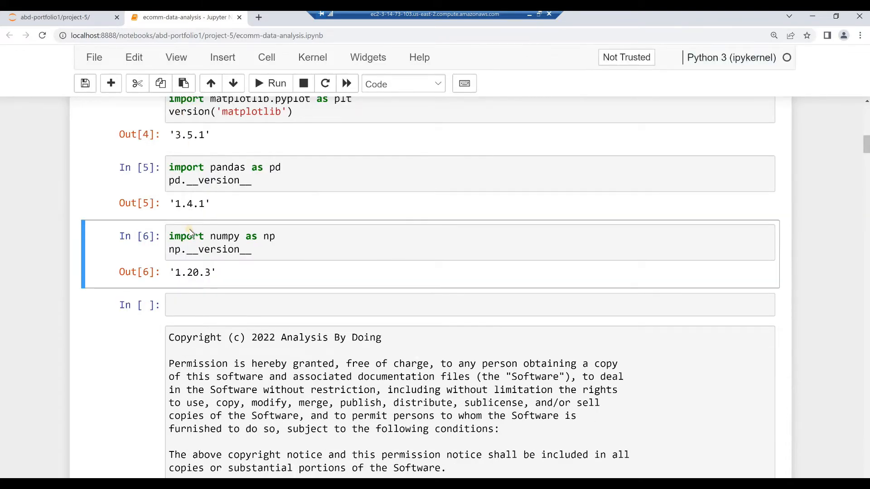
scroll(188, 235, up, 1)
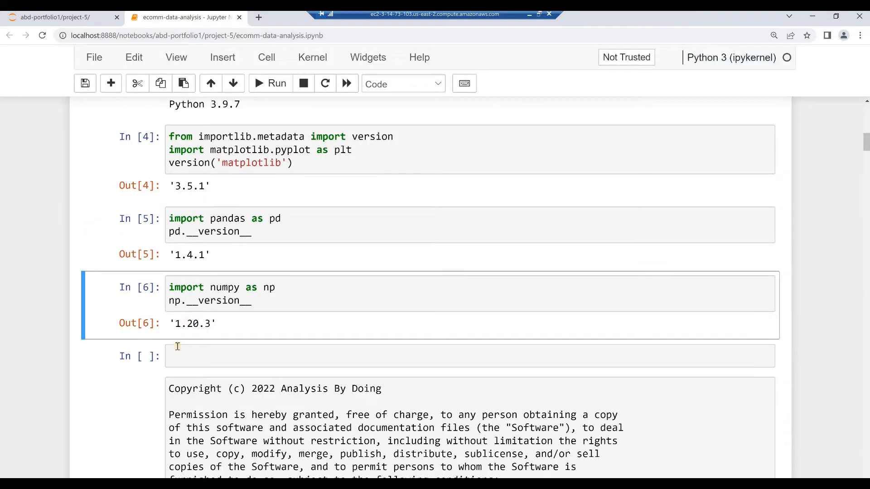
Run a cell that imports seaborn as sns and outputs sns.__version__, and insert a new cell below it.
scroll(177, 346, down, 1)
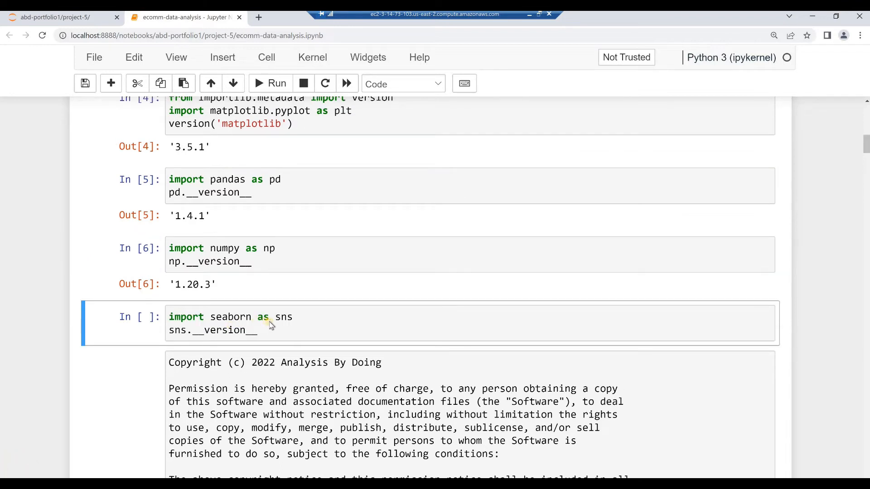
click(284, 323)
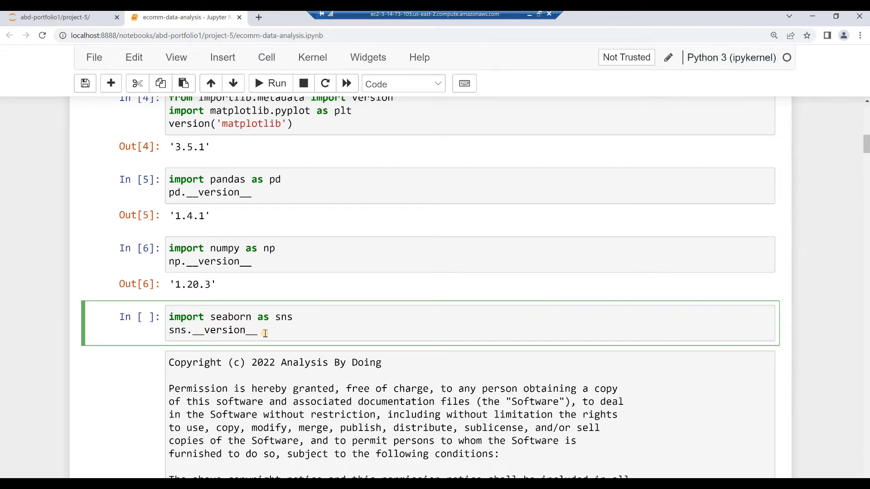
key(alt+Return)
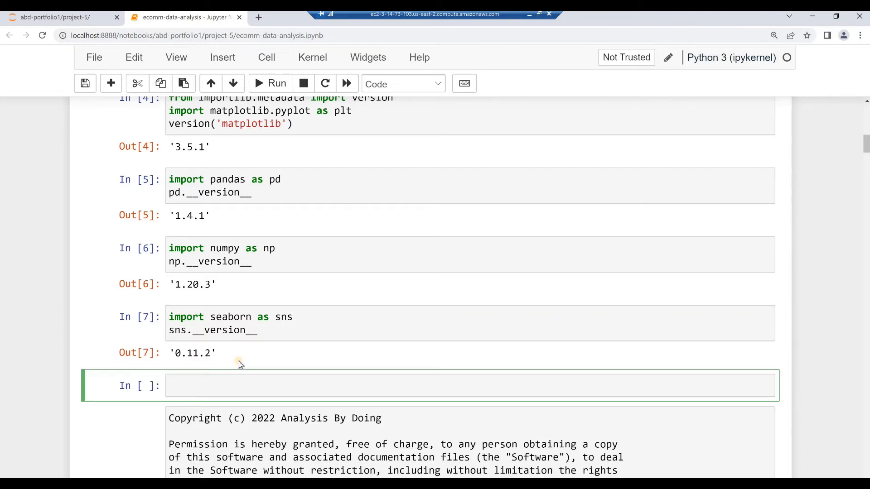
Add a Markdown heading cell "## Read in the Data" below the seaborn version and render it.
scroll(239, 364, down, 1)
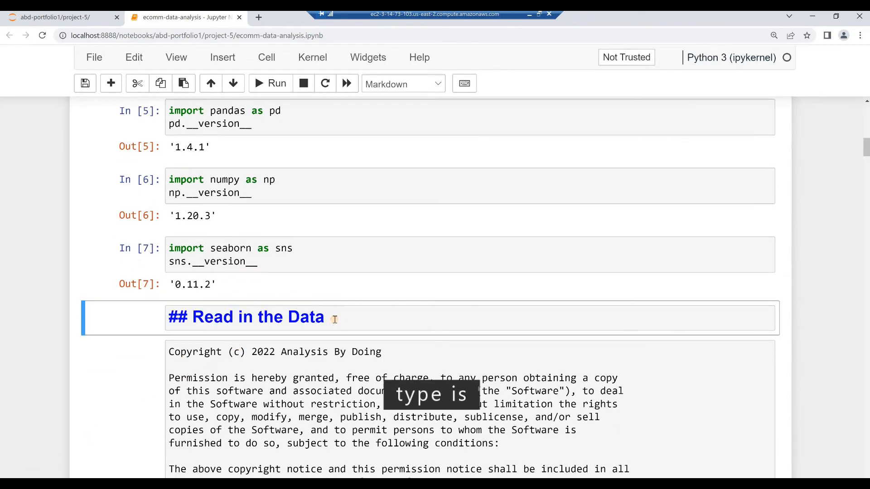
click(335, 319)
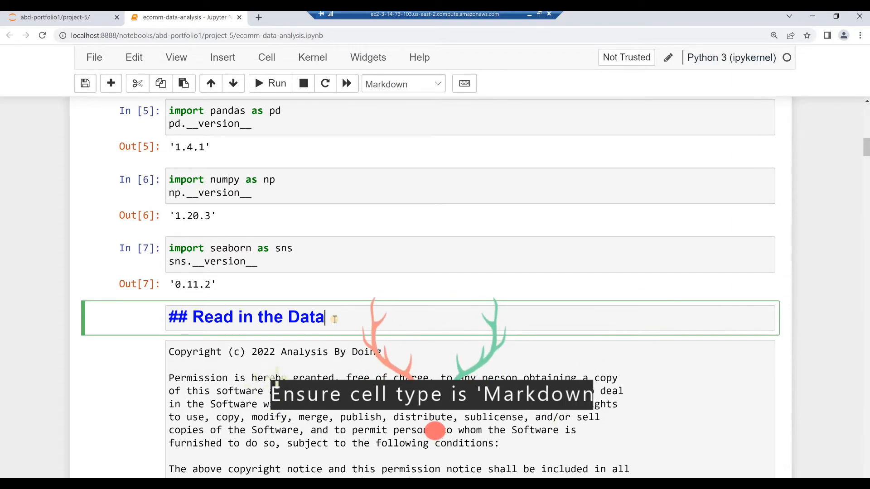
key(alt+Return)
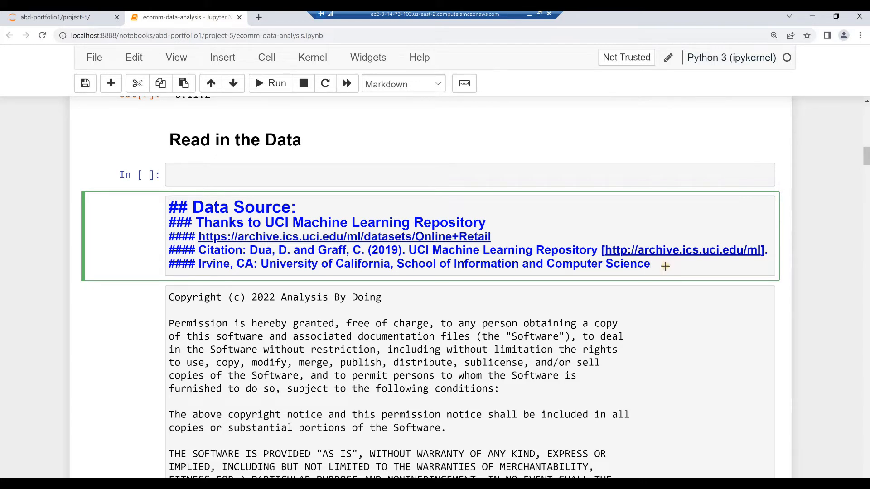
Render Markdown cells "## Data Source:" crediting the UCI Machine Learning Repository and "### Data Set Factual (REAL) Information:" describing the transactions from 12/01/2010 to 12/09/2011.
key(alt+Return)
scroll(294, 367, down, 2)
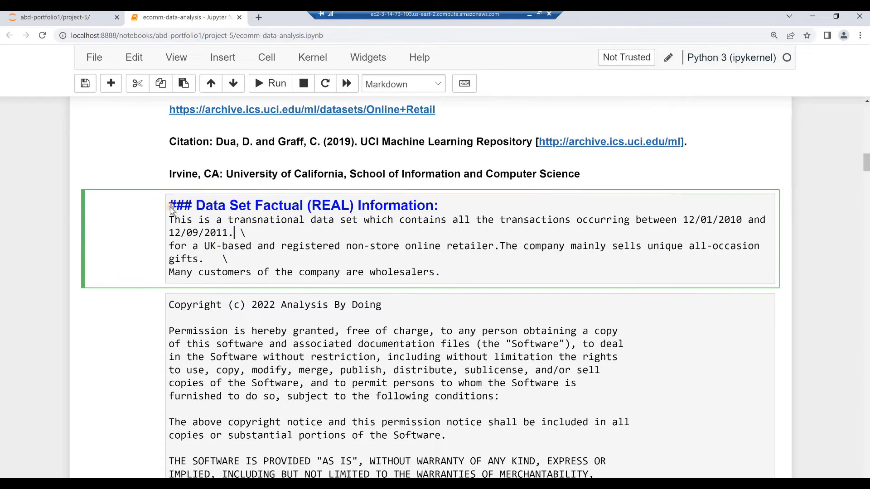
click(171, 208)
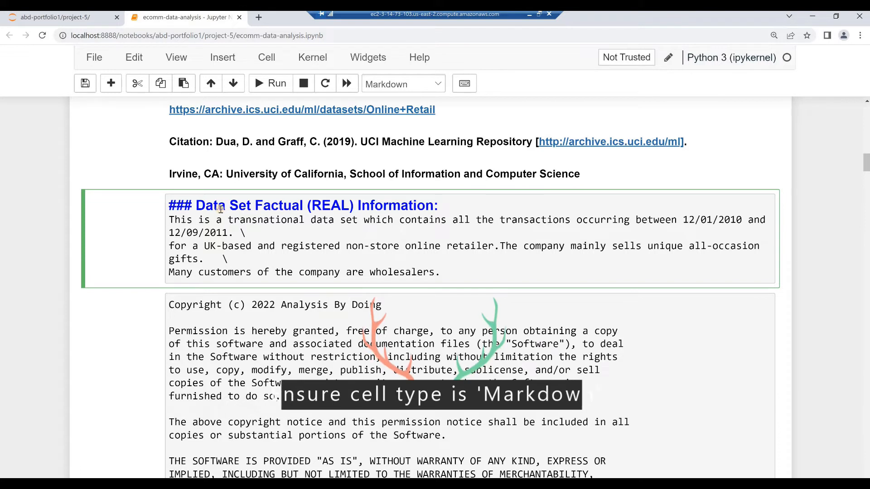
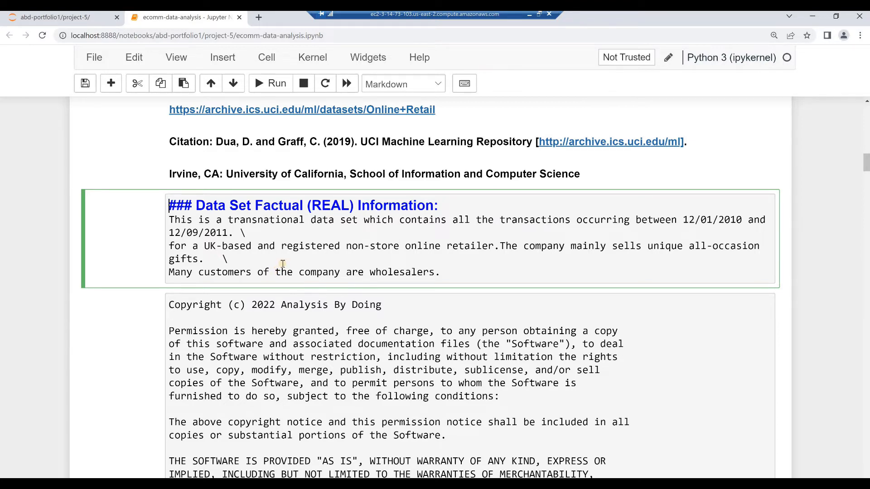
key(alt+Return)
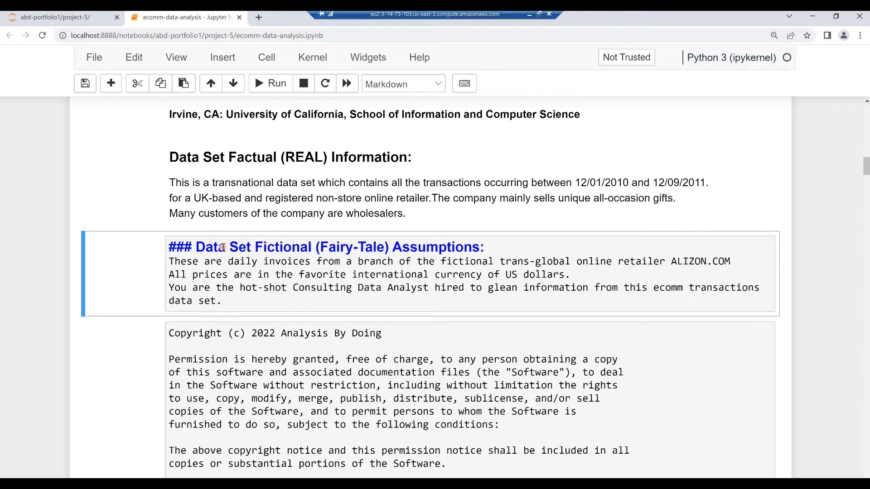
Render the Markdown cell "### Data Set Fictional (Fairy-Tale) Assumptions:" about retailer ALIZON.COM with US dollar prices, and save the notebook.
click(223, 246)
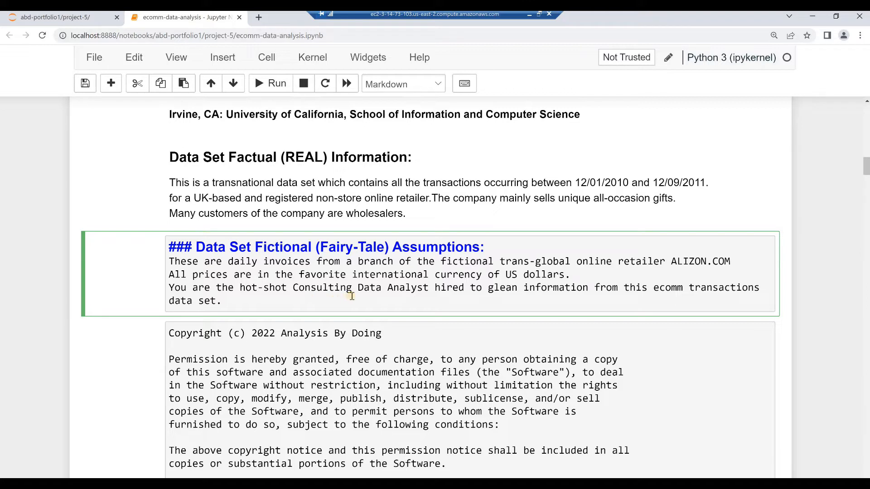
click(258, 306)
key(alt+Return)
scroll(209, 347, down, 1)
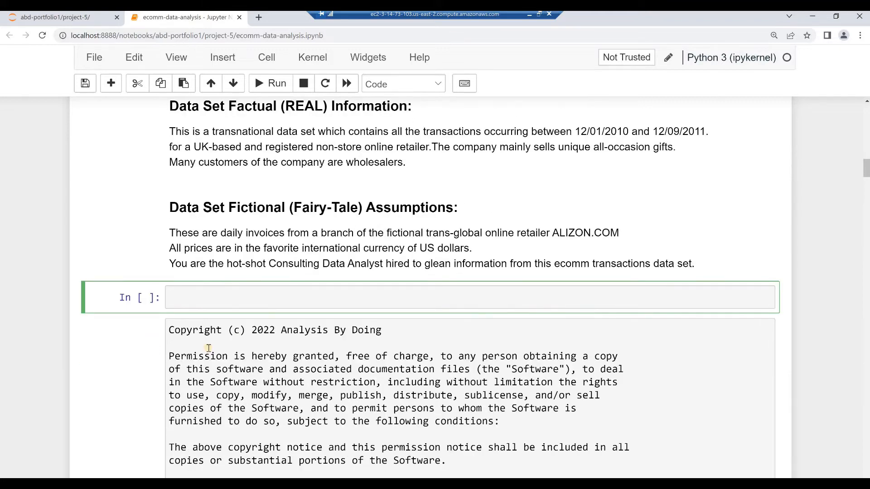
key(ctrl+s)
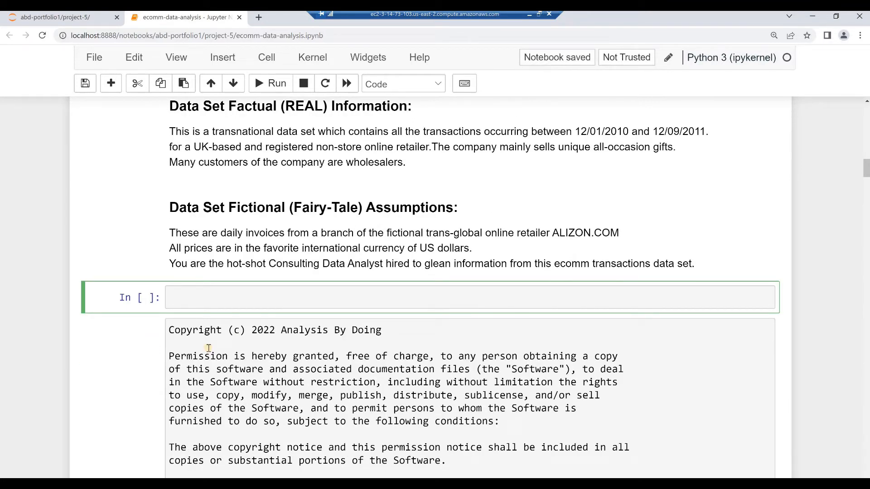
Read "data/Online Retail.xlsx" into retail_df with pd.read_excel, display the data frame, insert a cell below, and save the notebook.
text(retail_df=pd.read_excel("data/Online Retail.xlsx") retail_df)
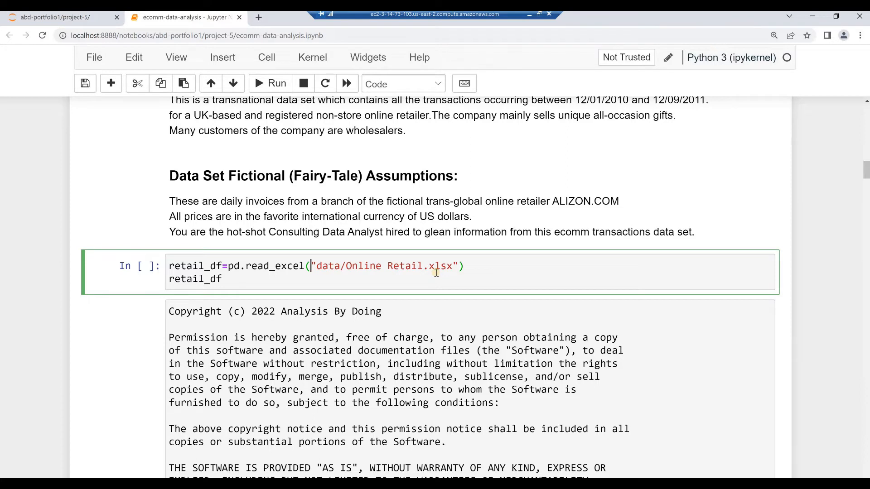
click(465, 267)
click(228, 280)
key(alt+Return)
key(ctrl+s)
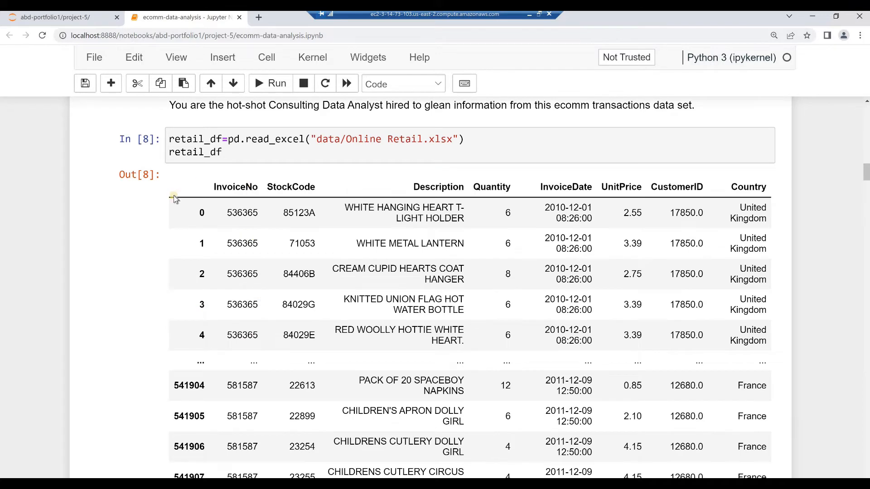
Make the retail_df output a scrollable area and view its last rows.
click(174, 199)
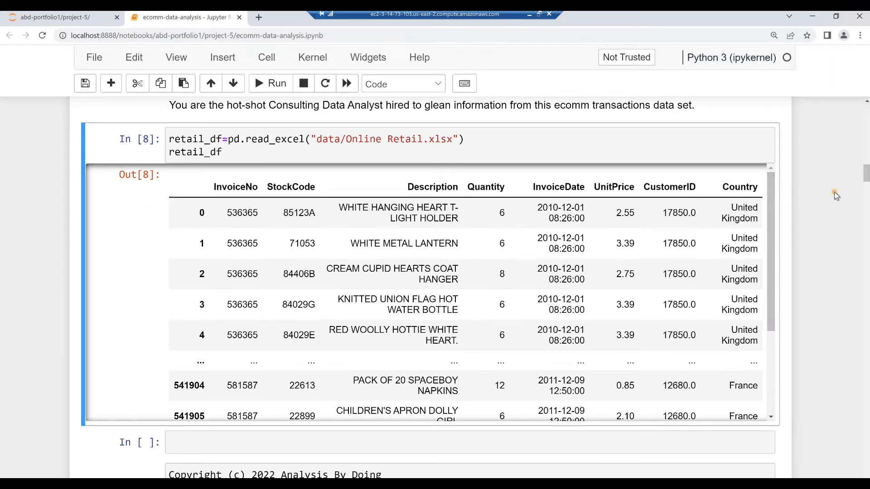
scroll(778, 247, down, 2)
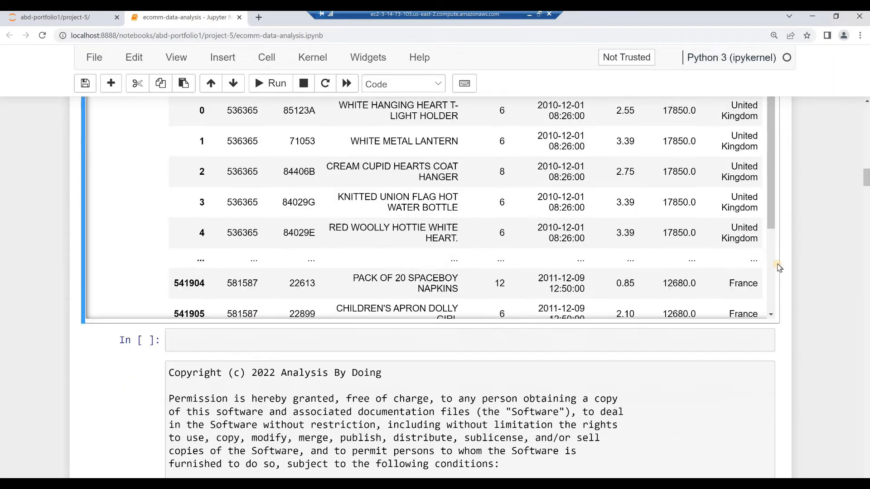
drag(770, 220, 767, 314)
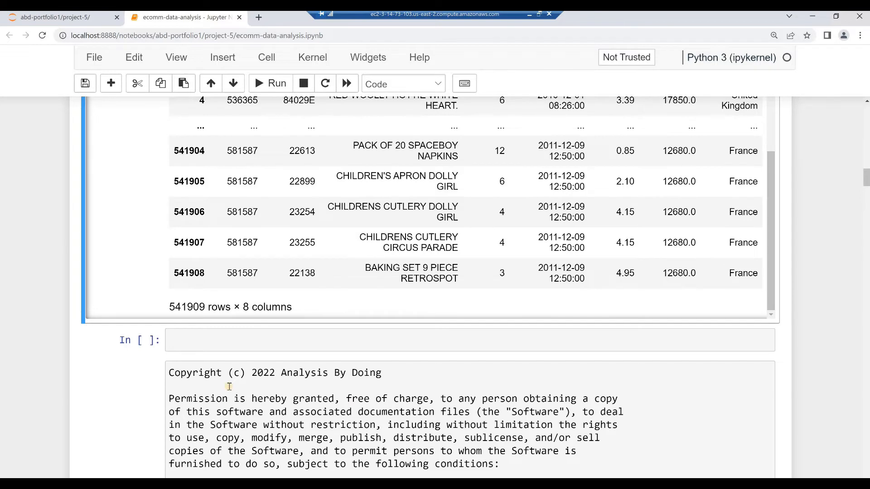
Add a Markdown heading cell "## Preliminary Data Analysis" below the retail_df output and render it.
click(180, 340)
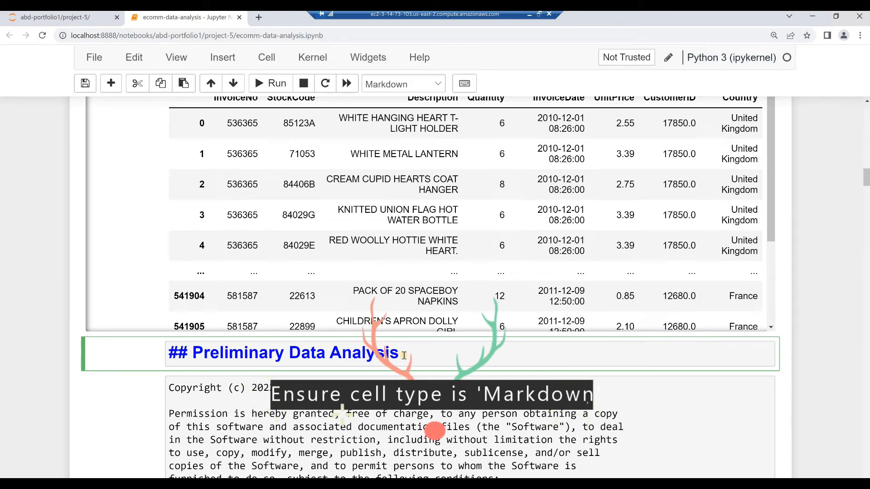
key(alt+Return)
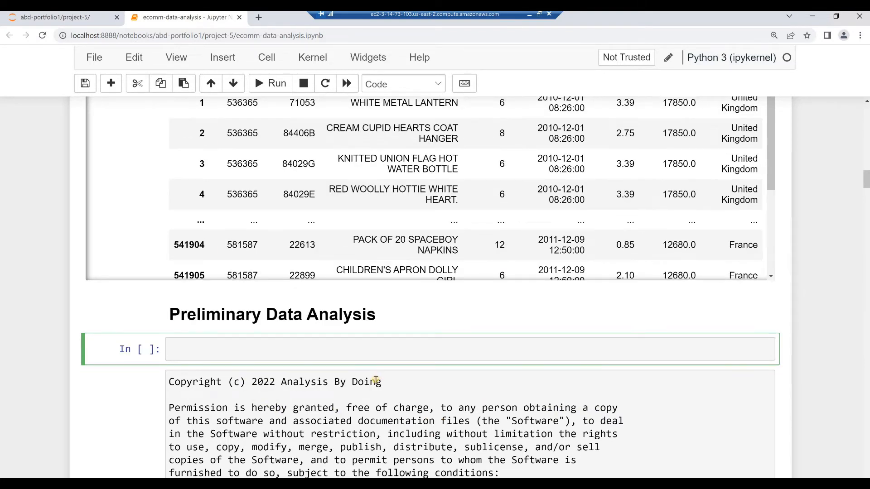
scroll(376, 379, down, 1)
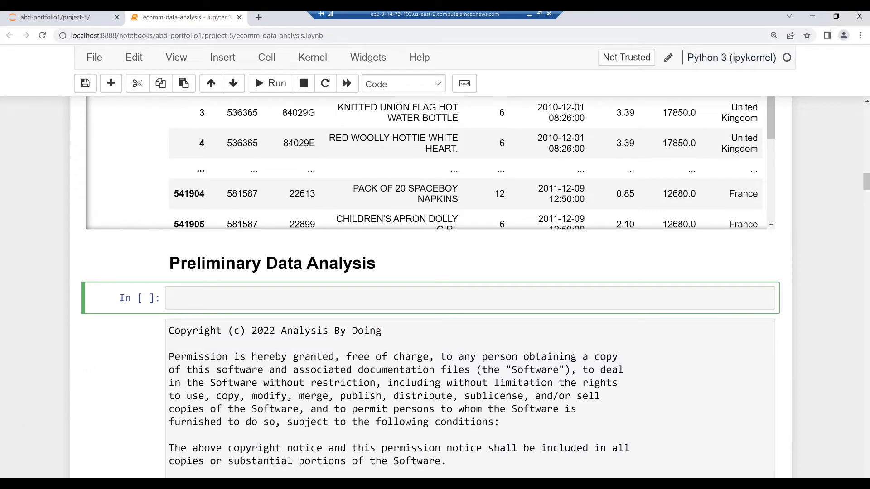
Run retail_df.shape in one cell, and in another set output = len(retail_df) and print it with "{:,}".format(output).
text(retail_df.shape)
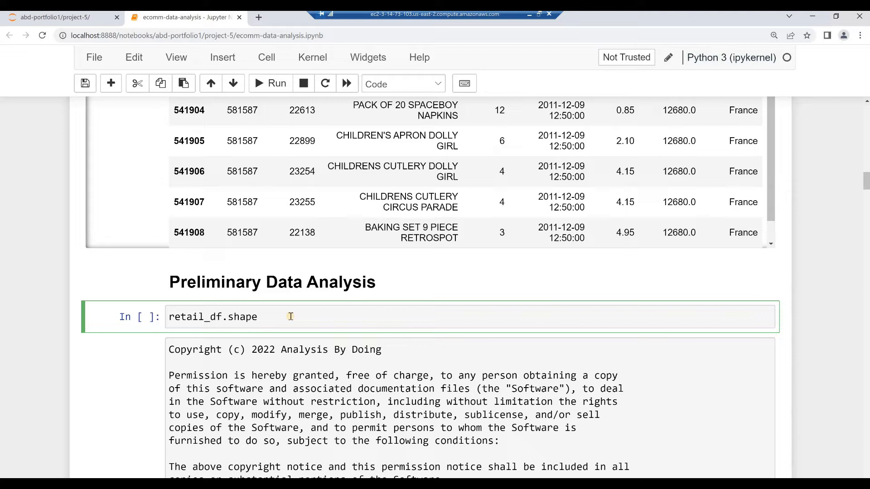
key(alt+Return)
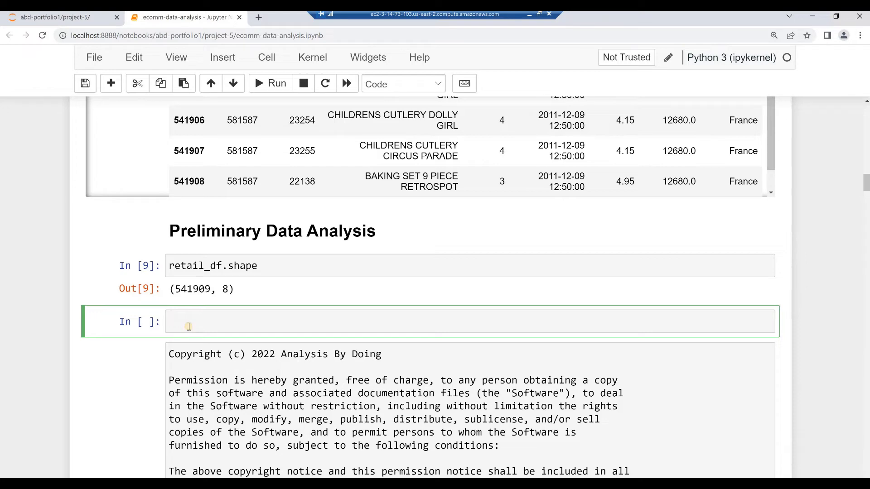
text(output = len(retail_df) print("{:,}".format(output)))
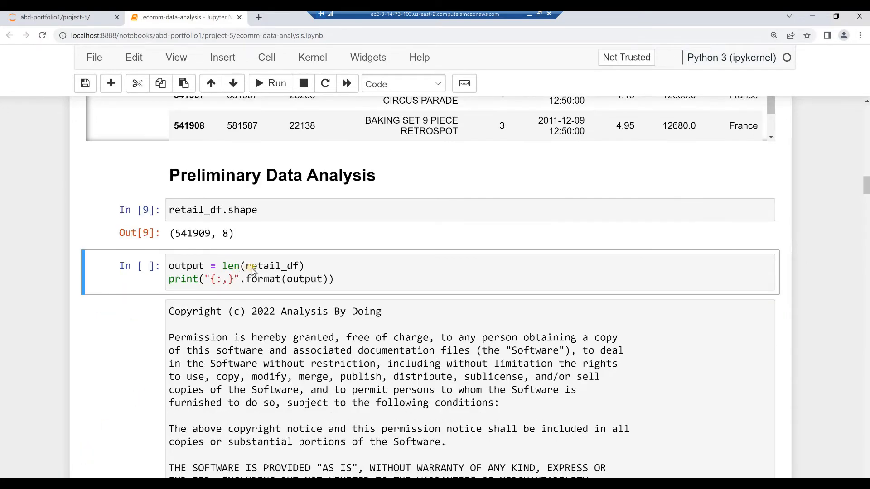
click(304, 270)
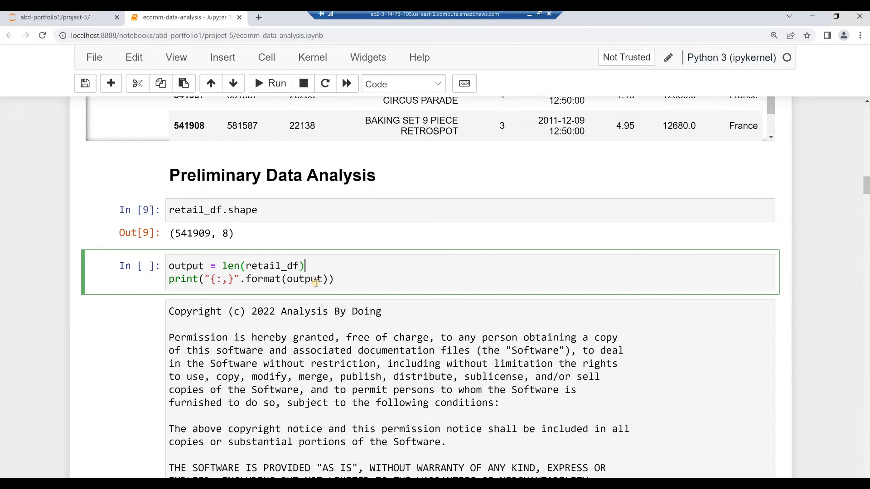
click(337, 279)
key(alt+Return)
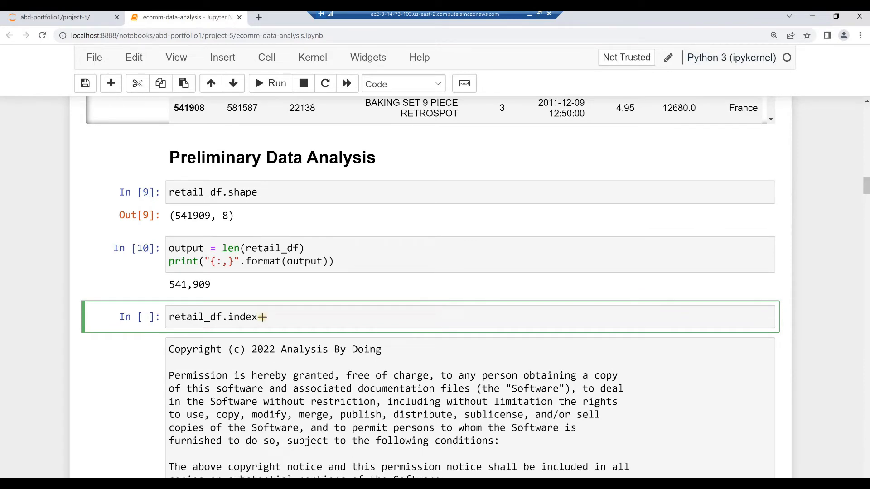
Run retail_df.index and retail_df.columns in separate cells below the row count.
key(shift+Return)
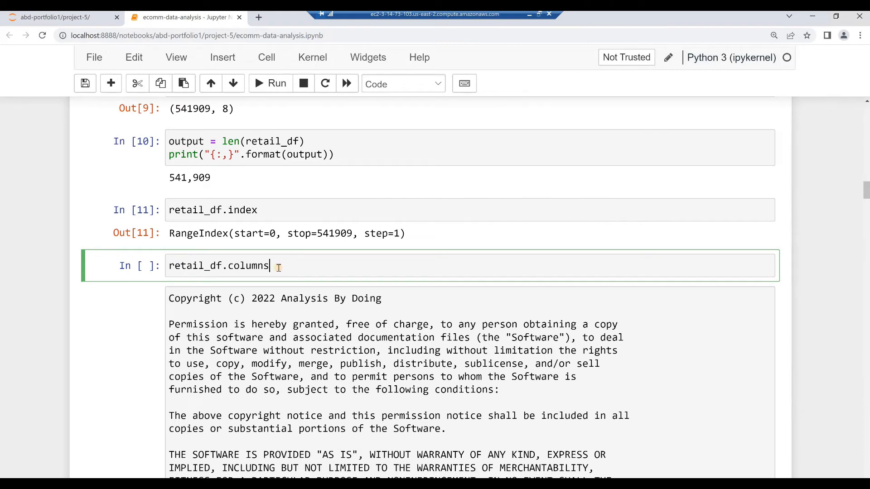
key(shift+Return)
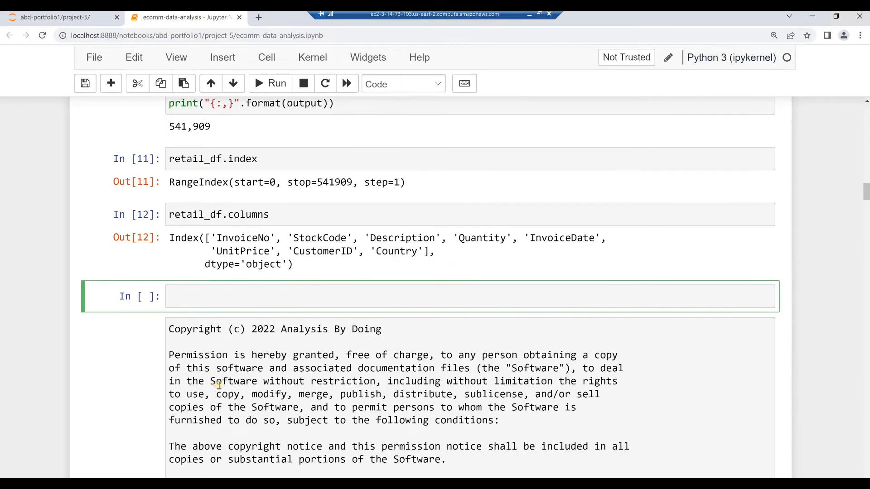
click(402, 240)
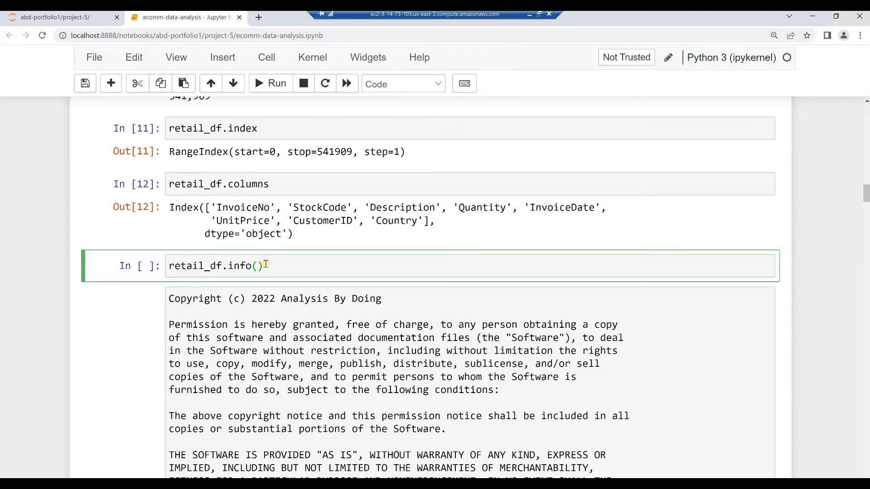
Run retail_df.info(), and below it render a Markdown cell with heading "## Data Munging & Data Wrangling" and the line "Cleaning up the data".
key(shift+Return)
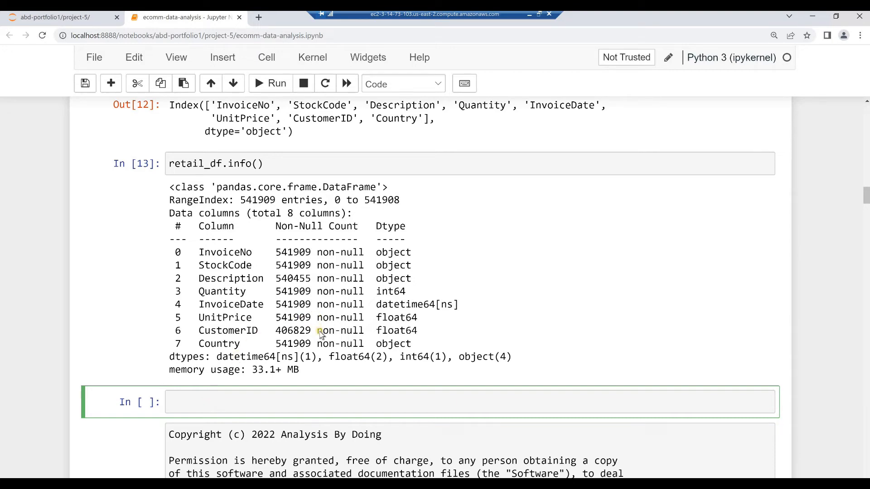
scroll(172, 367, down, 1)
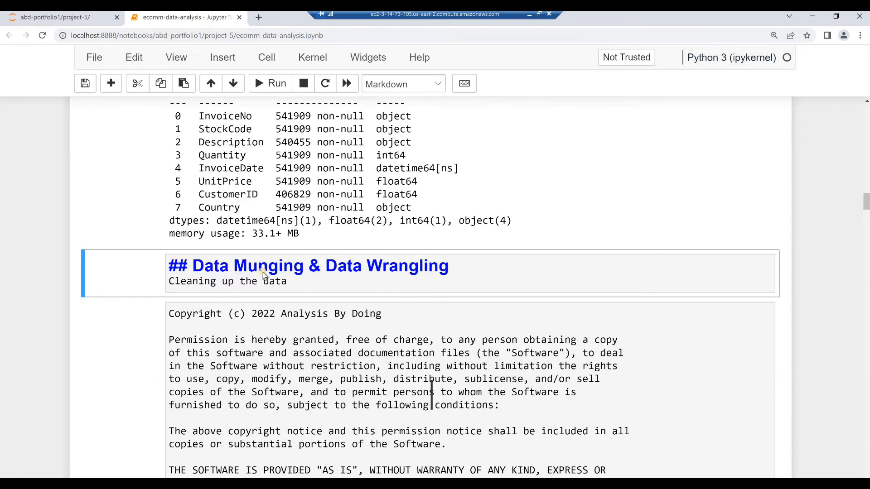
click(321, 280)
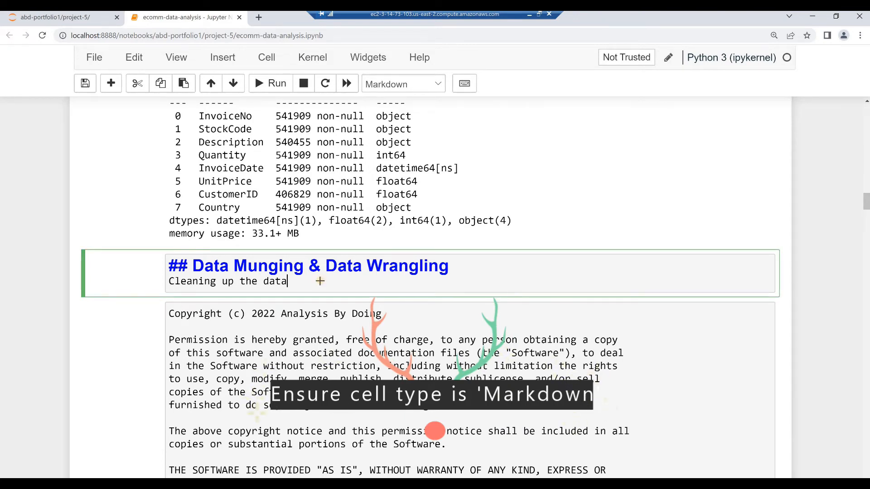
key(alt+Return)
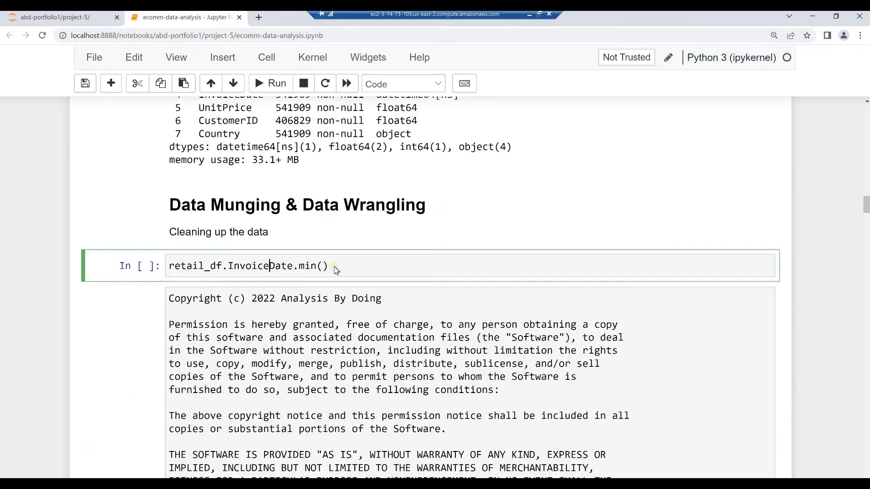
Run retail_df.InvoiceDate.min() and retail_df.InvoiceDate.max() in separate cells below the Data Munging heading.
click(335, 267)
key(alt+Return)
scroll(321, 347, down, 1)
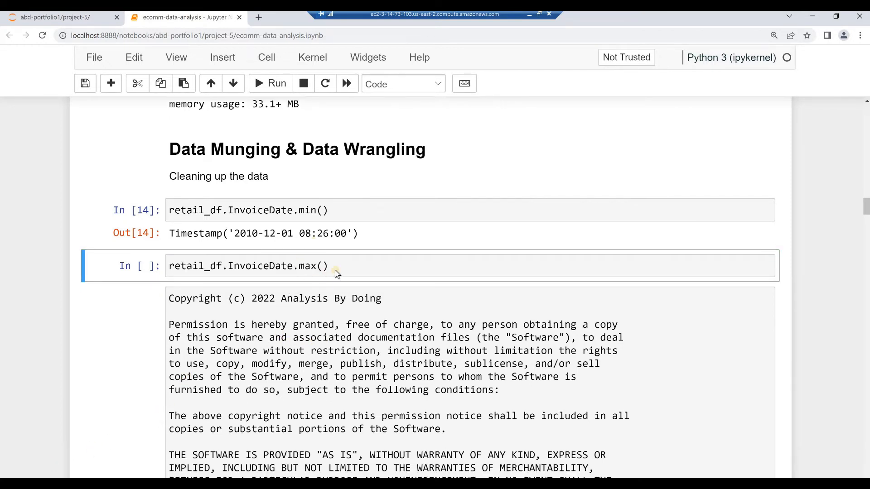
click(335, 270)
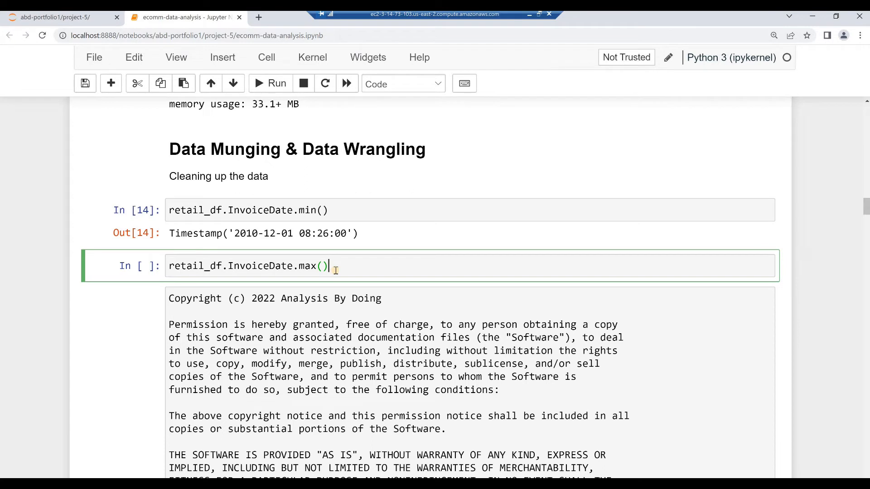
key(alt+Return)
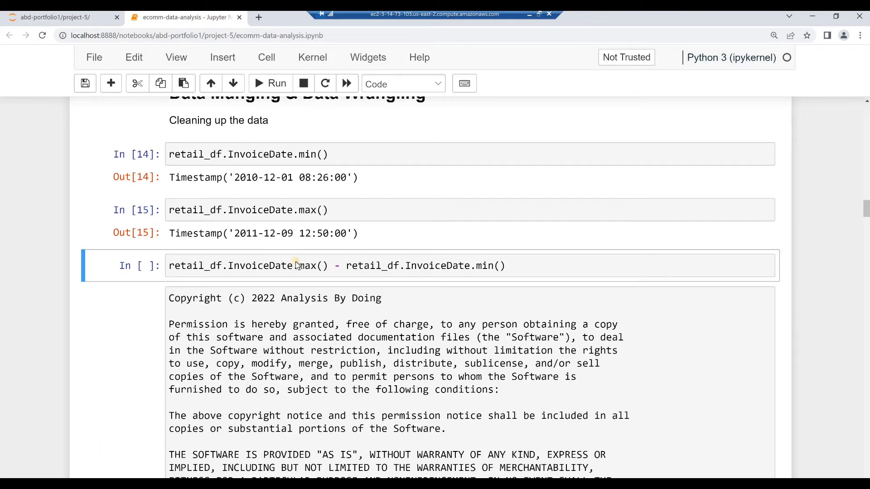
Compute the invoice date span in a new cell with retail_df.InvoiceDate.max() - retail_df.InvoiceDate.min().
click(297, 266)
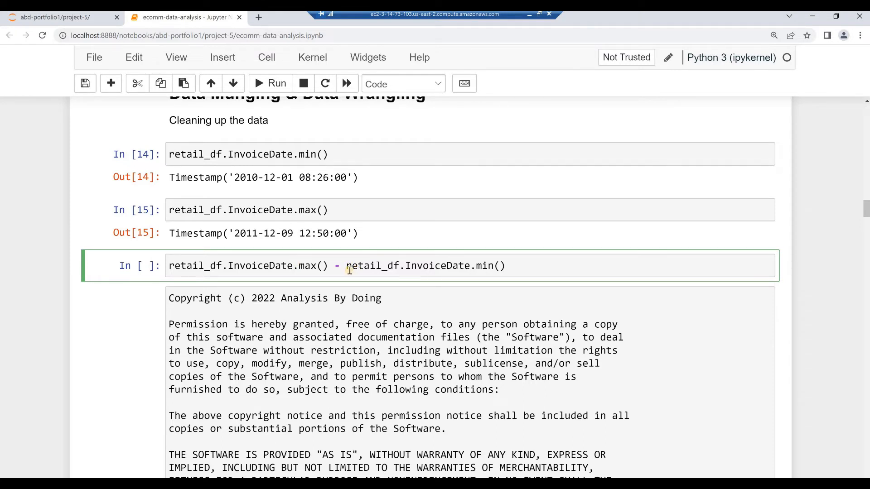
click(519, 265)
key(alt+Return)
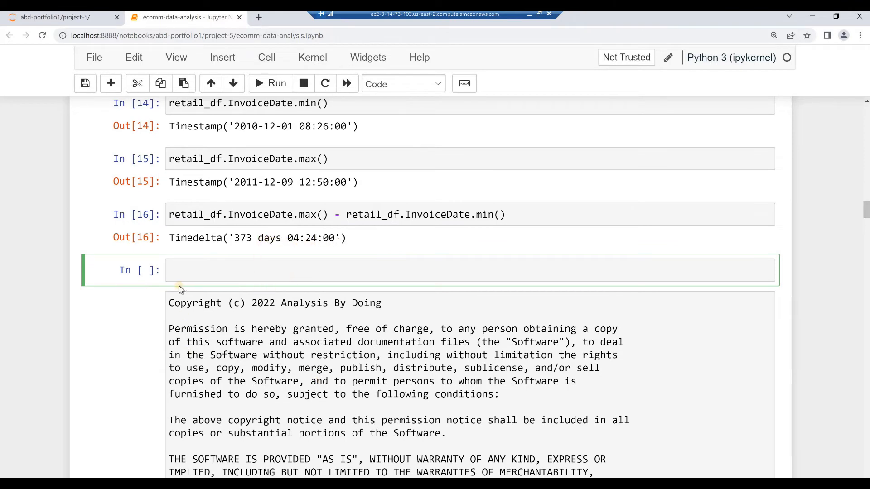
Add and run a cell setting start_date = '12-01-2010' and end_date = '11-30-2011' and displaying both.
text(start_date = '12-01-2010' end_date = '11-30-2011' start_date, end_date)
click(204, 266)
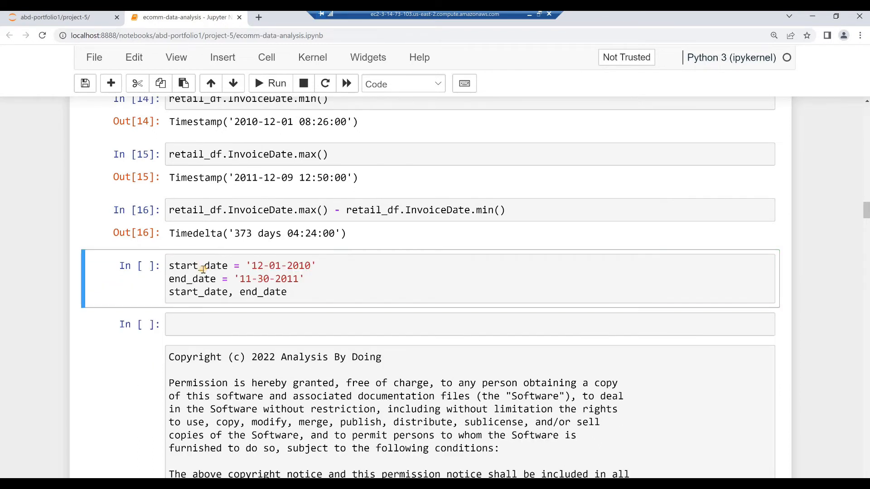
click(332, 268)
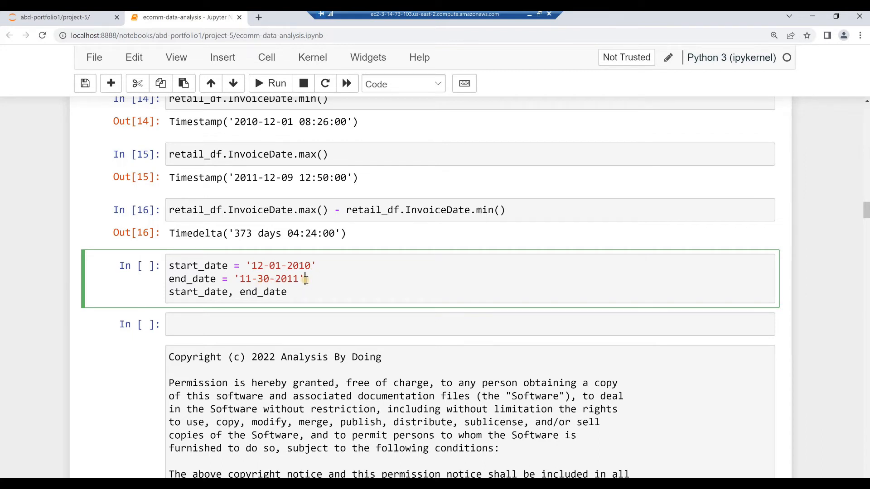
click(305, 279)
key(alt+Return)
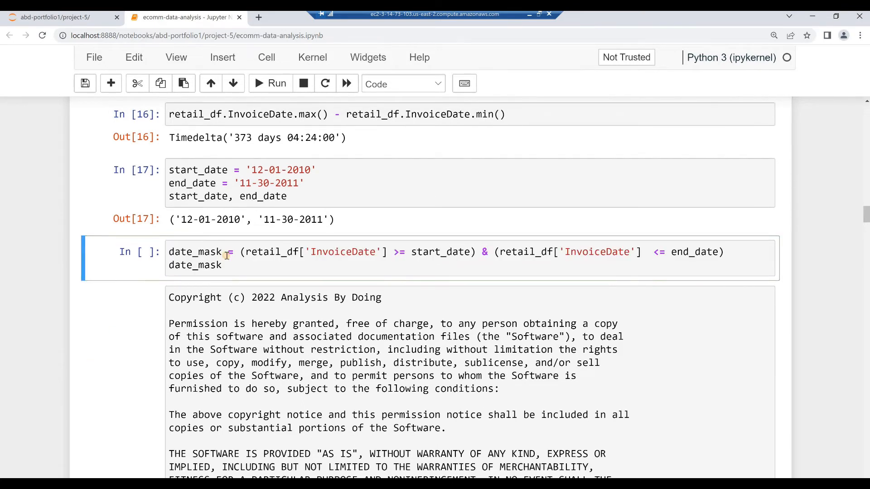
Define and display date_mask as (retail_df['InvoiceDate'] >= start_date) & (retail_df['InvoiceDate'] <= end_date) in the next cell.
click(227, 255)
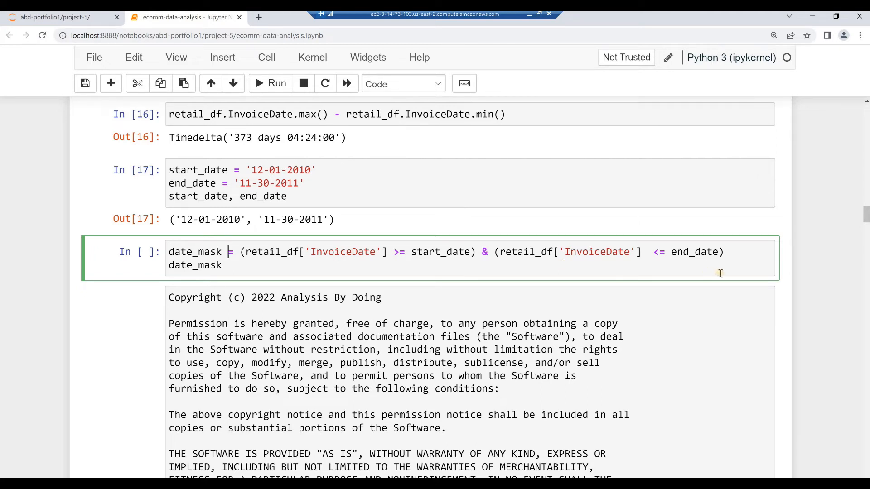
click(731, 253)
key(alt+Return)
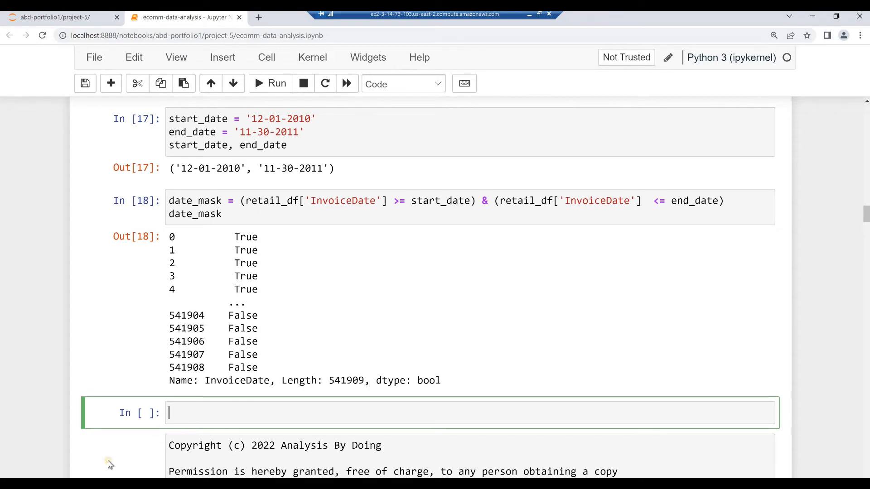
Filter the data with retail_df = retail_df.loc[date_mask].copy(), display retail_df, and make its output a scrollable area.
text(retail_df = retail_df.loc[date_mask].copy() retail_df)
scroll(235, 276, down, 3)
click(234, 267)
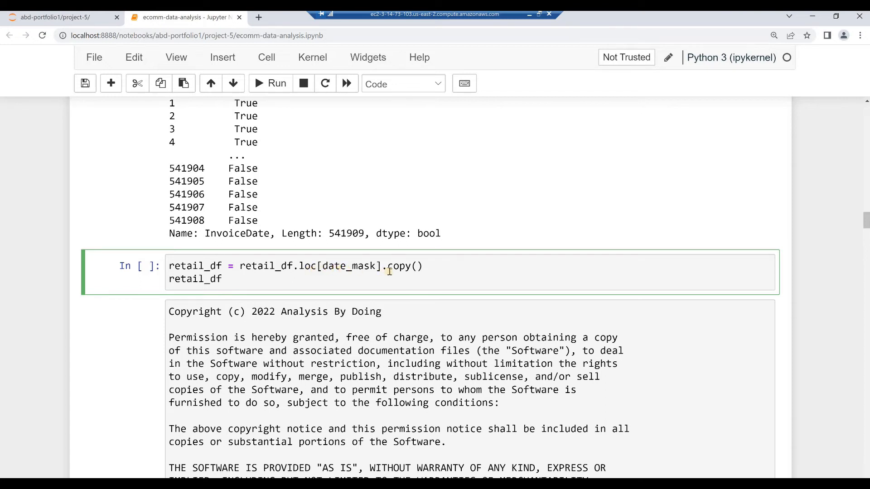
click(239, 284)
key(shift+Return)
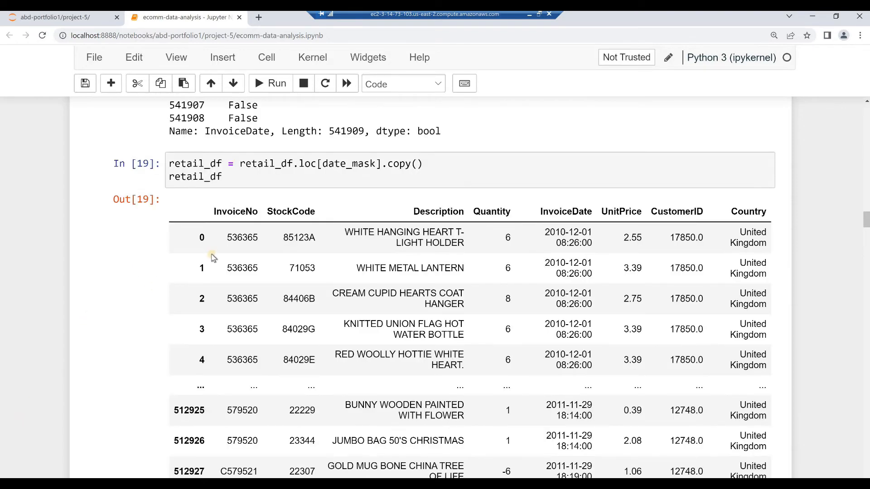
click(149, 229)
scroll(849, 256, down, 1)
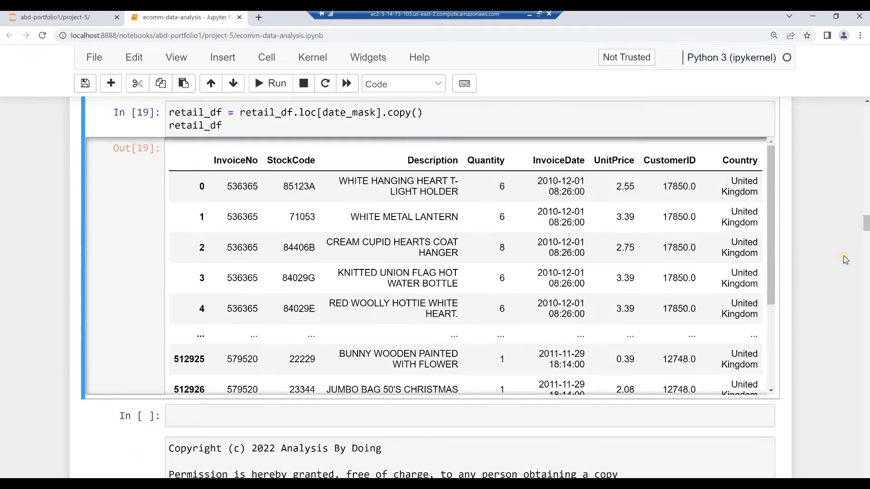
Count the missing values per column of the date-filtered data with retail_df.isnull().sum() in a new cell.
scroll(770, 305, down, 3)
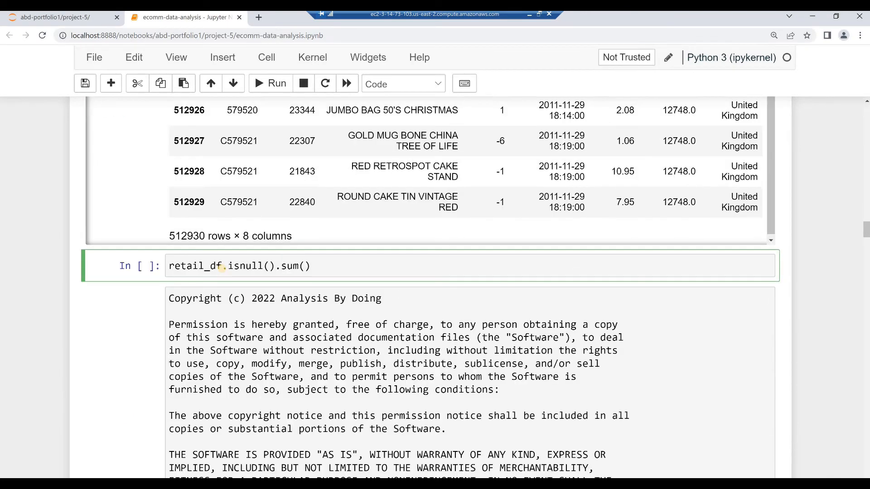
click(223, 271)
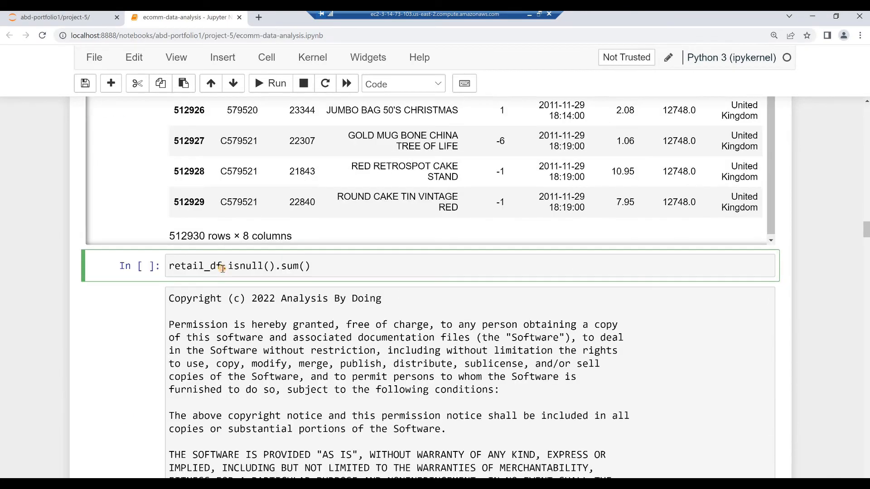
click(327, 271)
key(shift+Return)
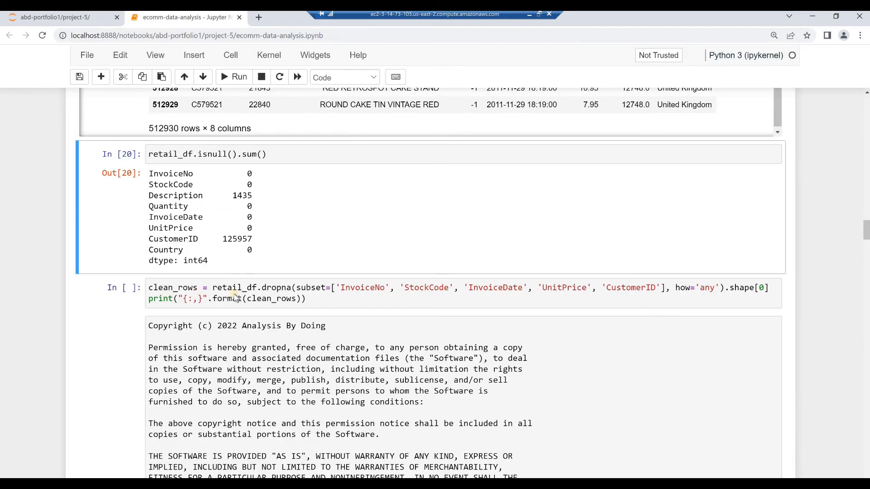
Set clean_rows to the row count after dropna on InvoiceNo, StockCode, InvoiceDate, UnitPrice and CustomerID with how='any', and print it with "{:,}".format(clean_rows).
click(300, 288)
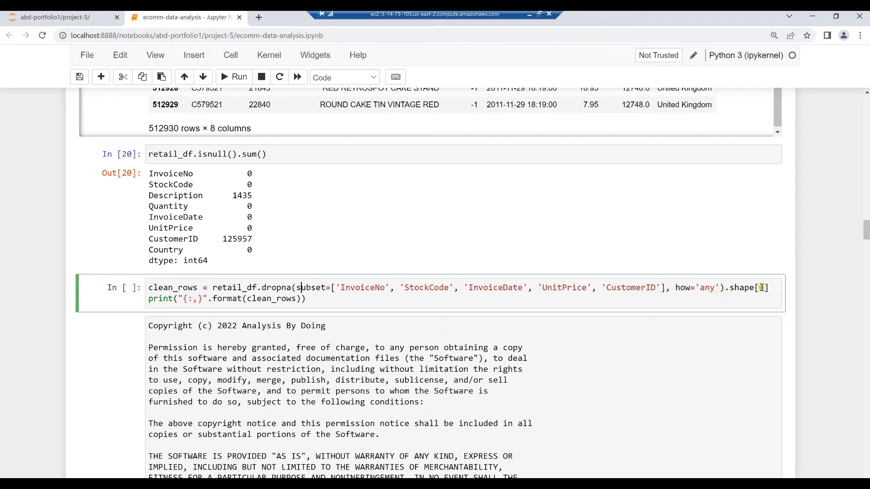
click(329, 301)
key(alt+Return)
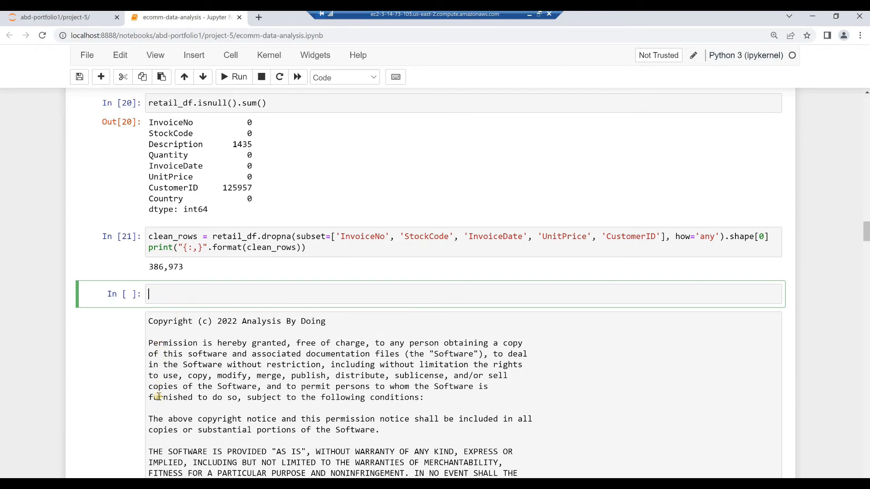
Add and run a cell with lost_rows = retail_df.shape[0] - clean_rows, displaying lost_rows and (lost_rows/retail_df.shape[0] * 100).
key(Escape)
scroll(200, 350, up, 2)
click(200, 350)
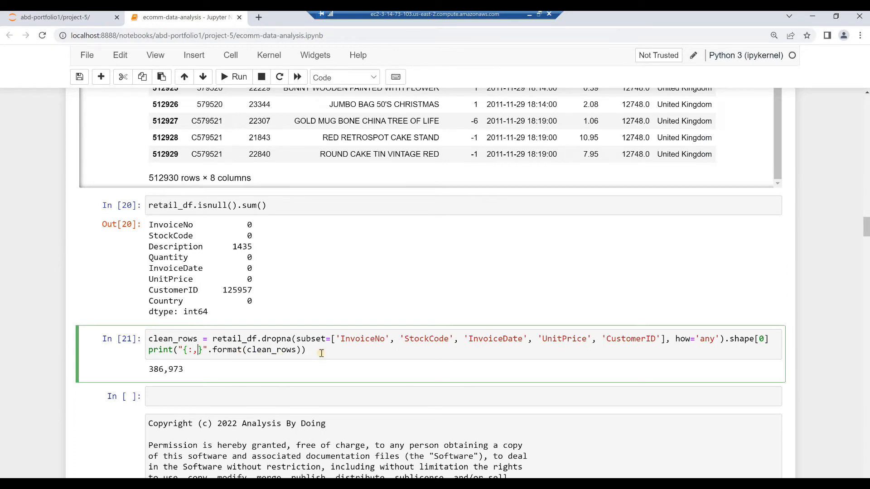
scroll(153, 292, down, 2)
click(153, 292)
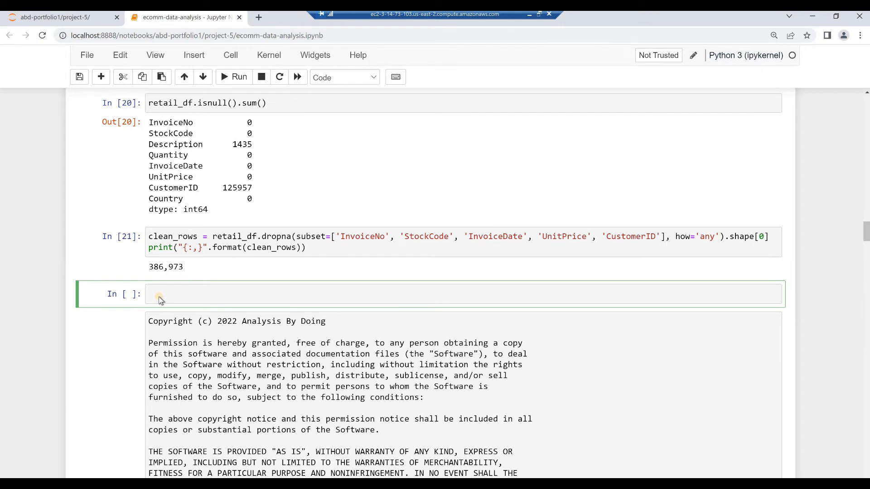
text(lost_rows = retail_df.shape[0] - clean_rows lost_rows, (lost_rows/retail_df.shape[0] * 100))
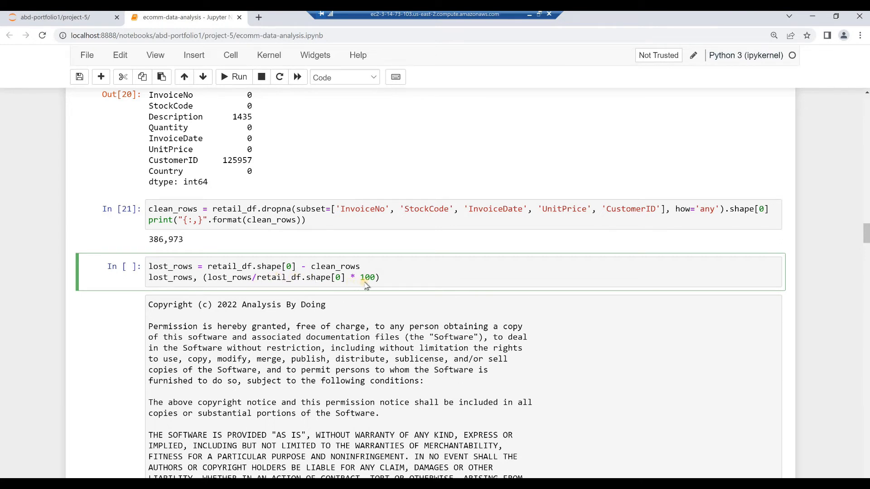
click(387, 279)
key(shift+Return)
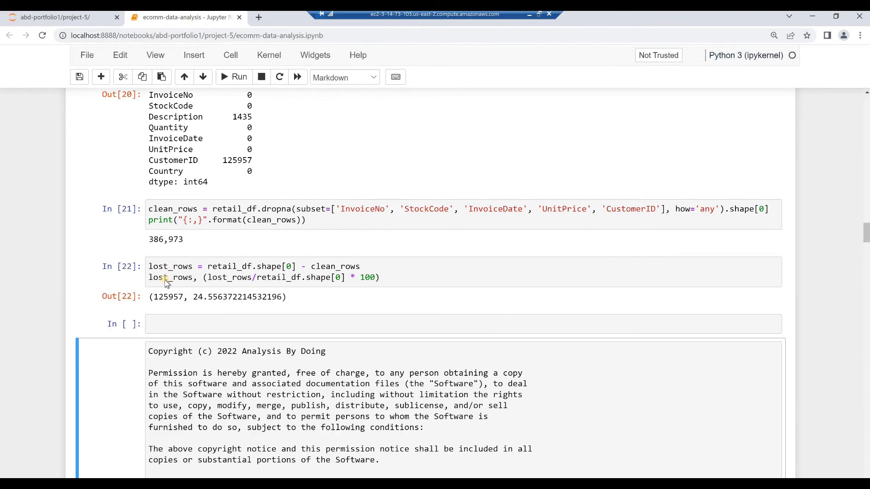
Drop retail_df rows missing InvoiceNo, StockCode, InvoiceDate, UnitPrice or CustomerID using how='any', inplace=True, display retail_df, and save the notebook.
click(167, 329)
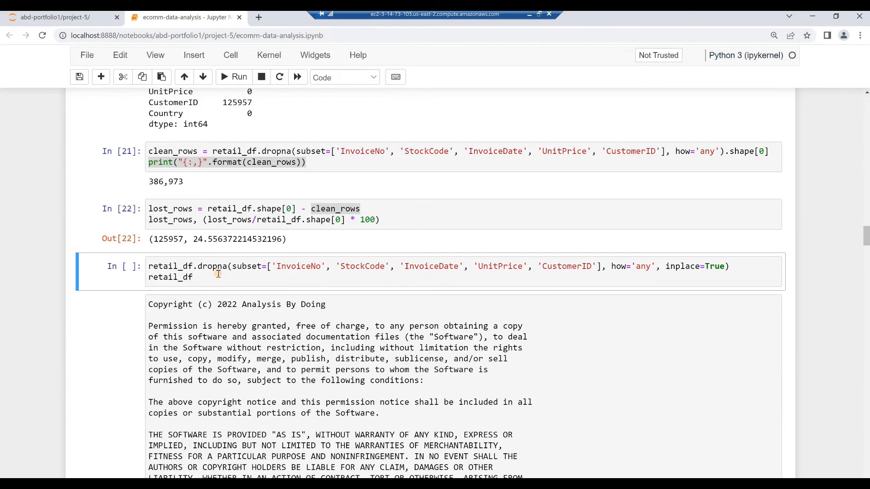
click(218, 273)
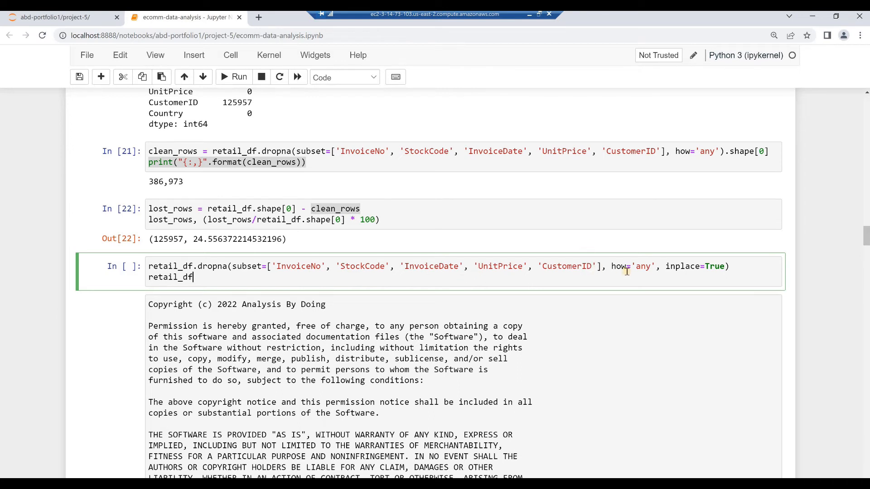
click(730, 268)
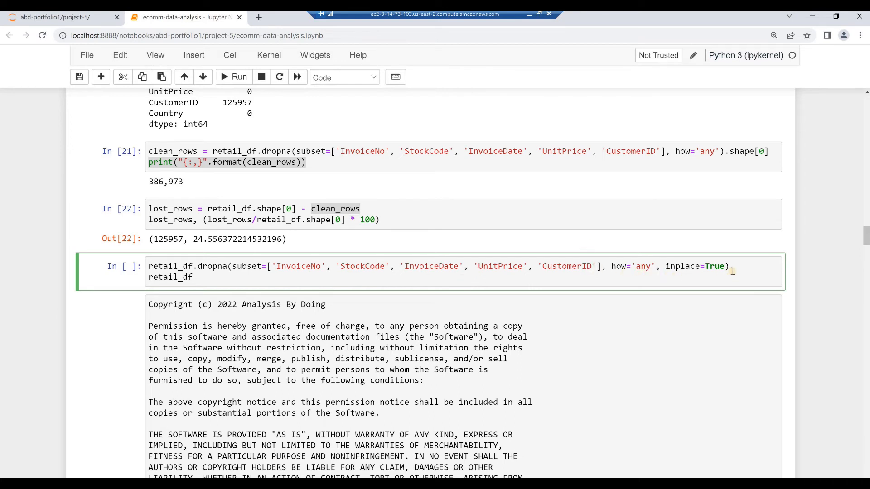
click(196, 277)
key(alt+Return)
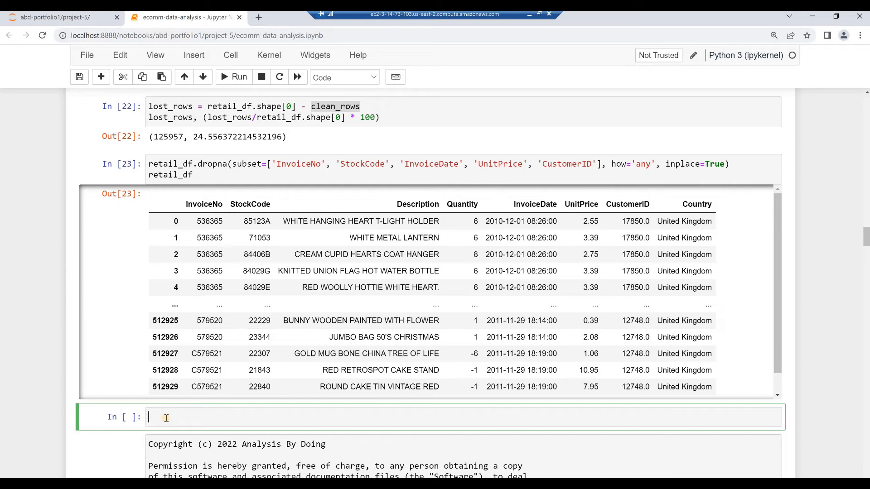
key(ctrl+s)
Run retail_df.is_copy = False in one cell and recheck missing values with retail_df.isnull().sum() in the next.
text(retail_df.is_copy = False)
scroll(297, 317, down, 2)
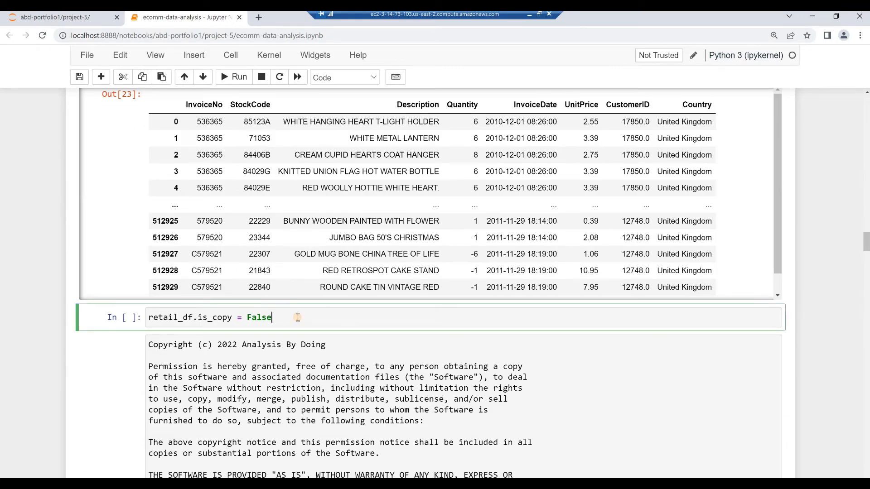
key(alt+Return)
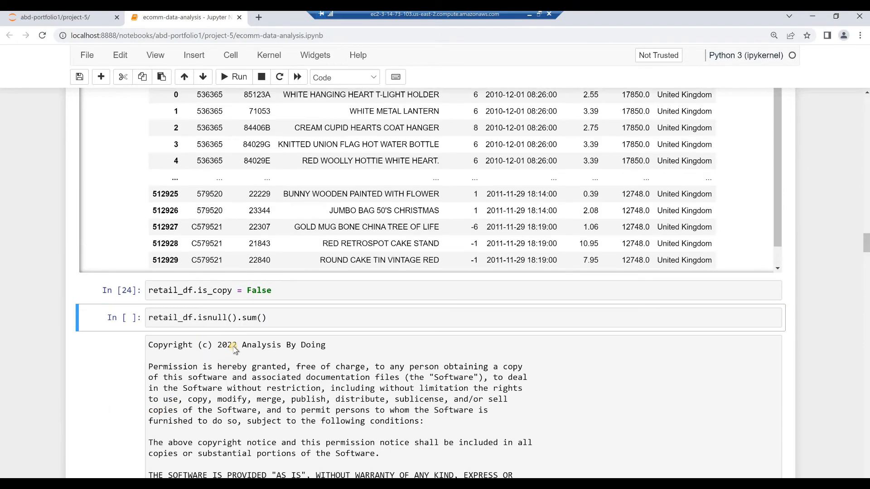
click(277, 321)
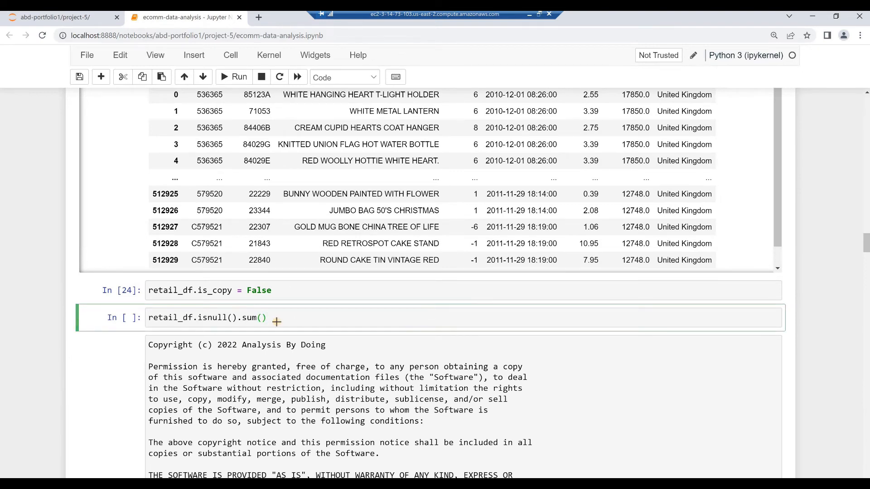
key(alt+Return)
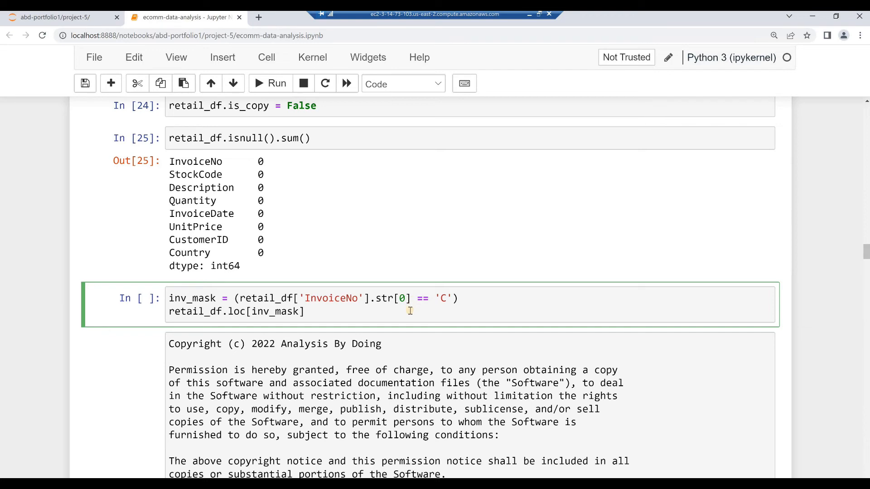
List the cancelled invoices by running inv_mask = (retail_df['InvoiceNo'].str[0] == 'C') followed by retail_df.loc[inv_mask].
click(399, 318)
key(shift+Return)
scroll(248, 370, down, 1)
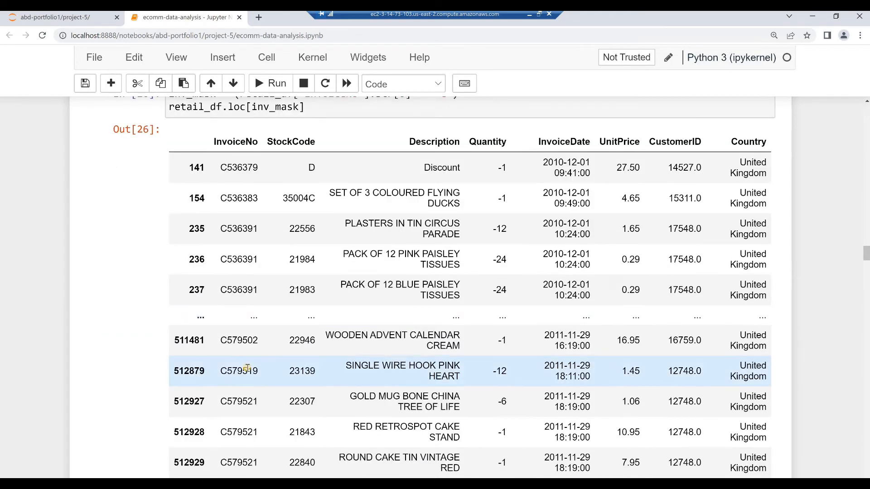
Remove the cancelled invoices by running retail_df = retail_df.loc[~inv_mask] with retail_df displayed below it, and save the notebook.
scroll(245, 371, down, 2)
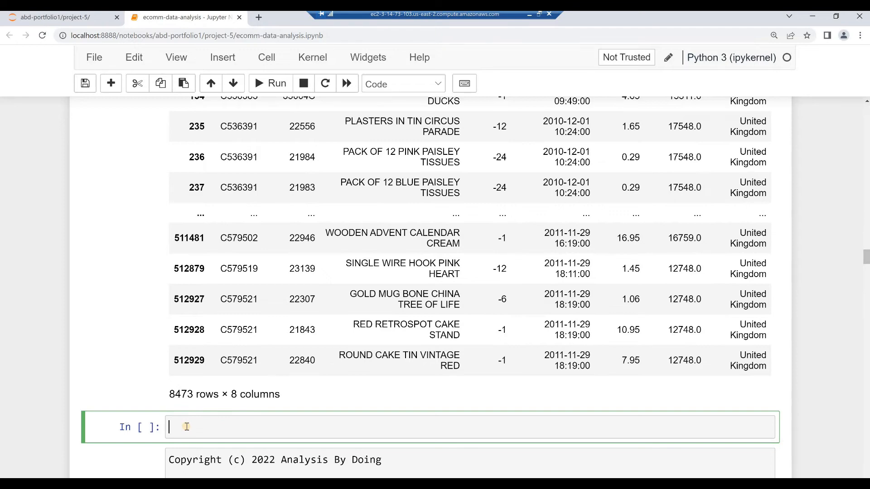
scroll(187, 426, down, 1)
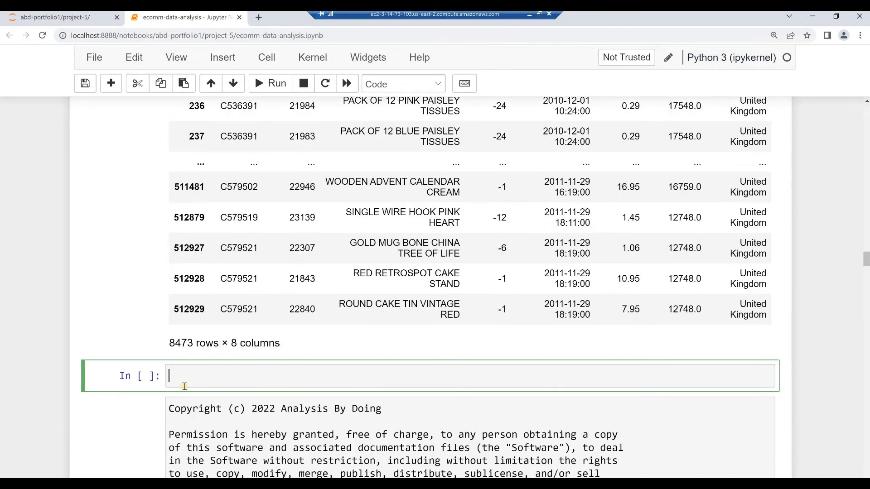
scroll(184, 386, down, 1)
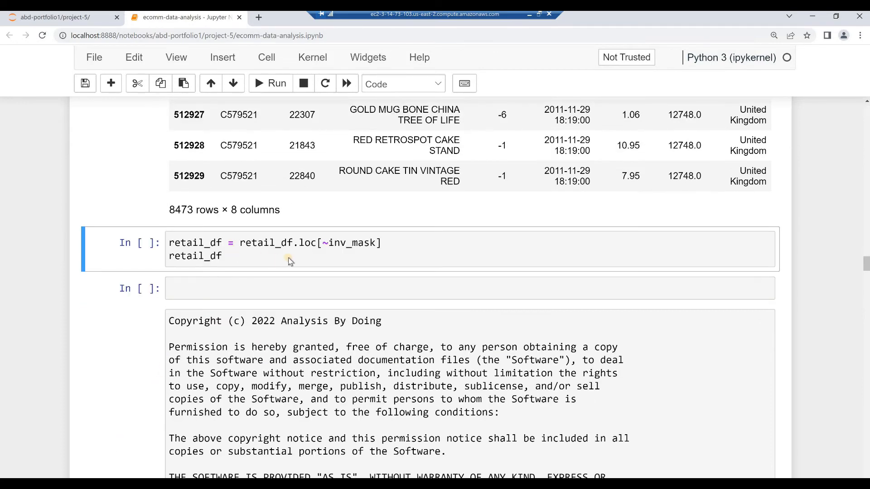
click(327, 248)
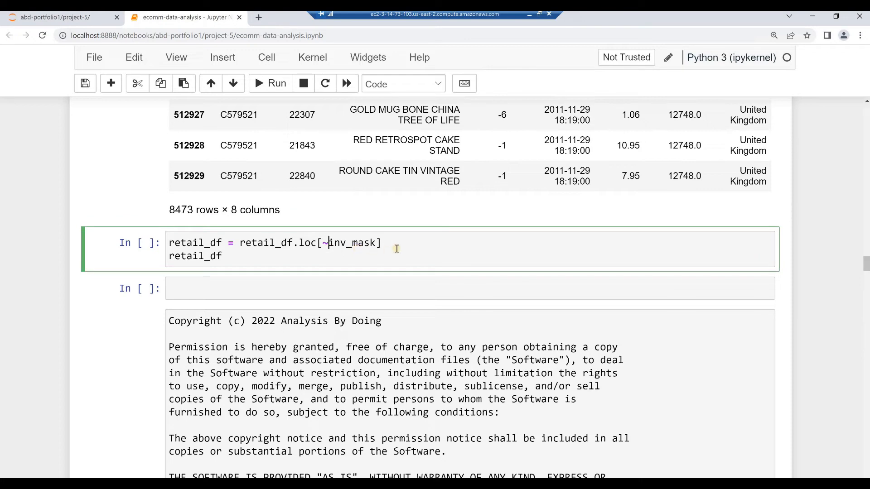
click(247, 259)
key(shift+Return)
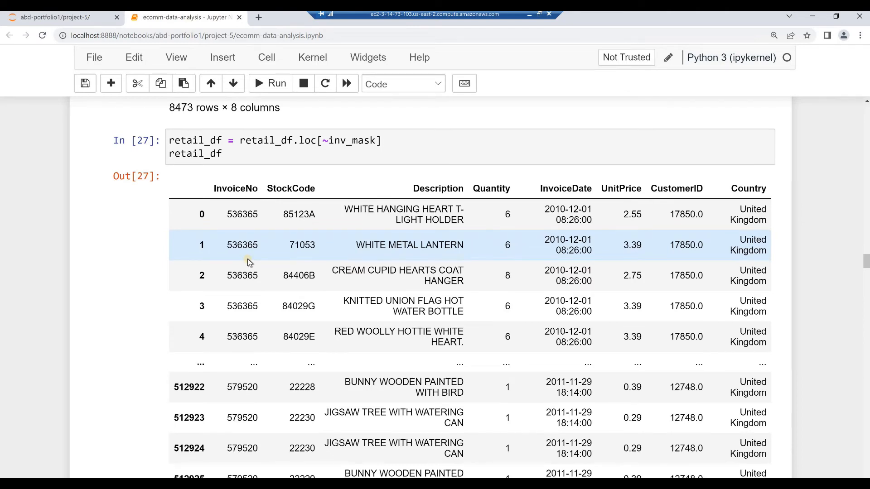
scroll(248, 261, down, 5)
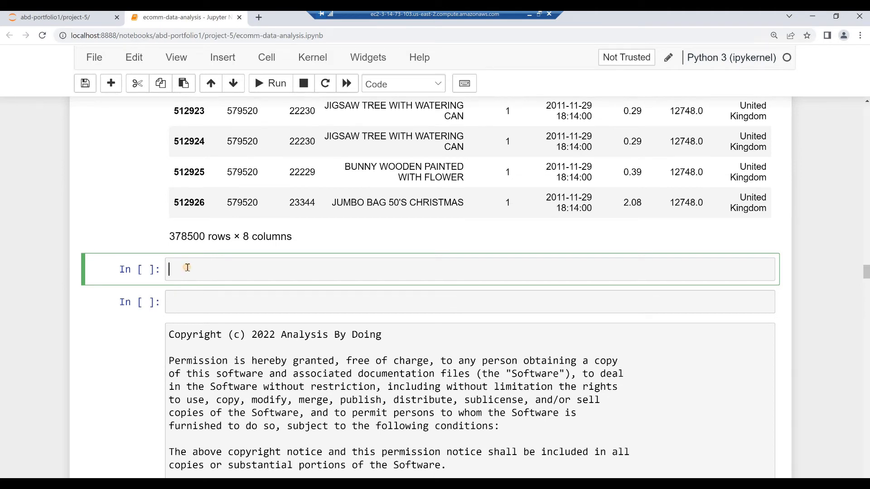
key(ctrl+s)
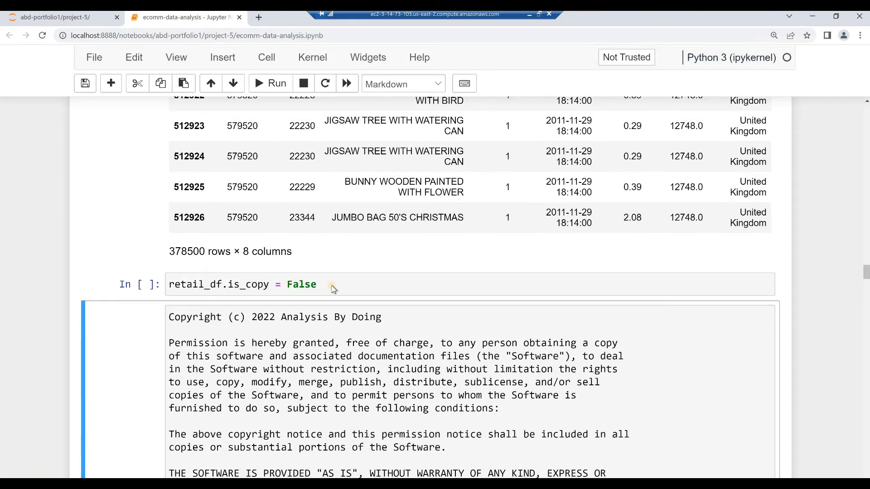
Run retail_df.is_copy = False, then count non-positive customer IDs in a new cell with (retail_df['CustomerID'] <= 0).sum().
click(332, 285)
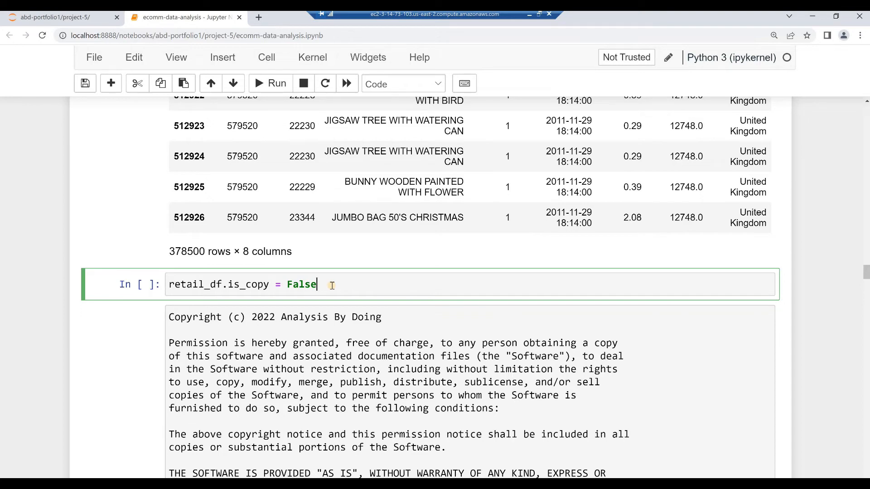
key(alt+Return)
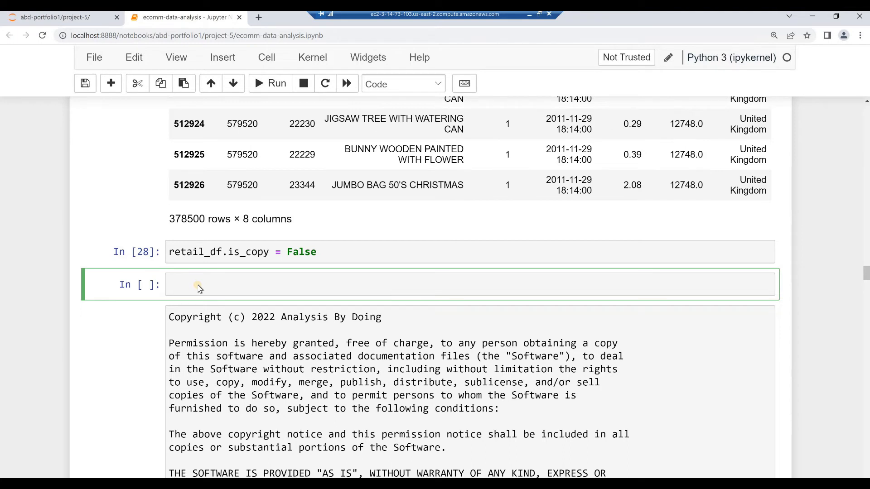
text((retail_df['CustomerID'] <= 0).sum())
click(234, 284)
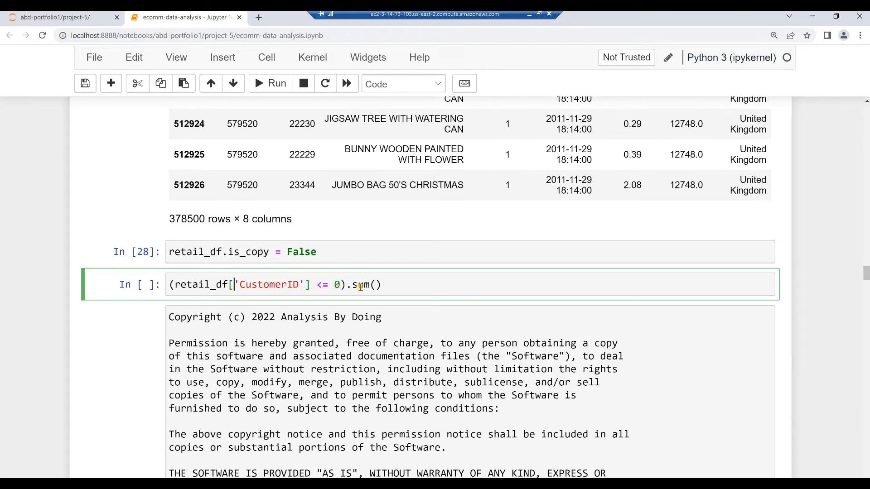
click(388, 285)
key(alt+Return)
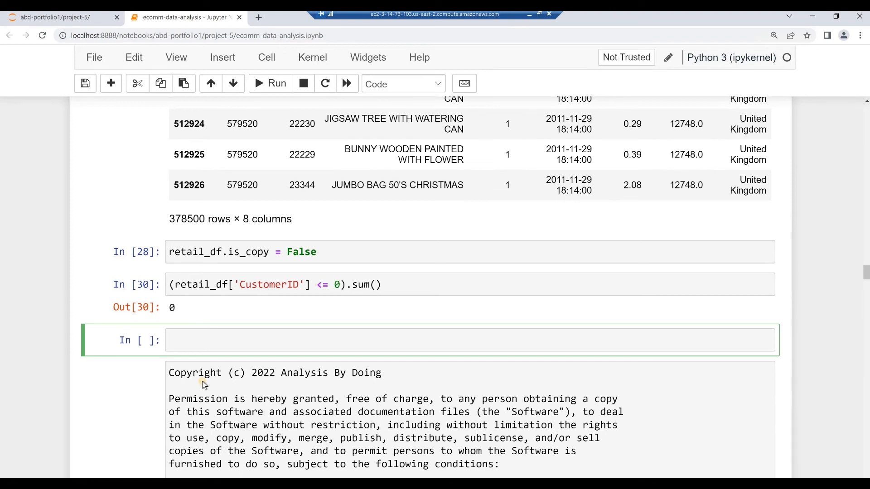
Run a cell with price_0_rows = (retail_df['UnitPrice'] <= 0).sum(), displaying price_0_rows and np.round(price_0_rows / retail_df.shape[0] * 100, 2).
text(price_0_rows = (retail_df['UnitPrice'] <= 0).sum() price_0_rows, np.round(price_0_rows / retail_df.shape[0] * 100, 2))
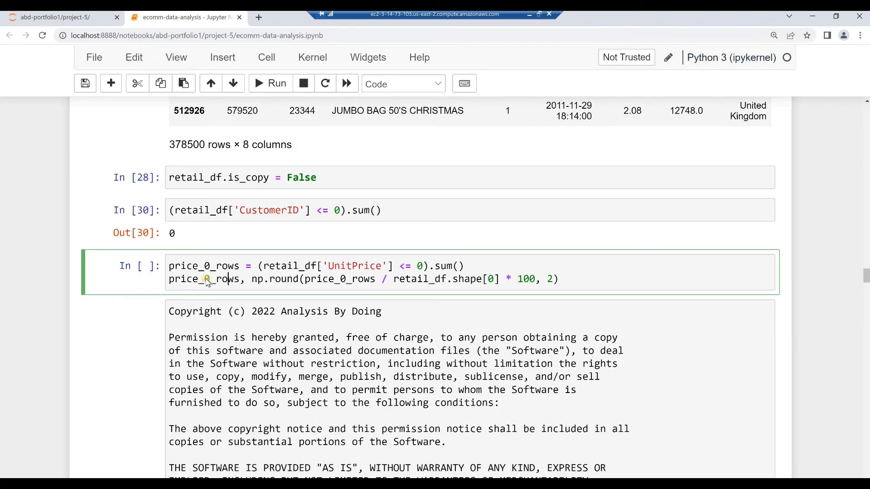
click(232, 278)
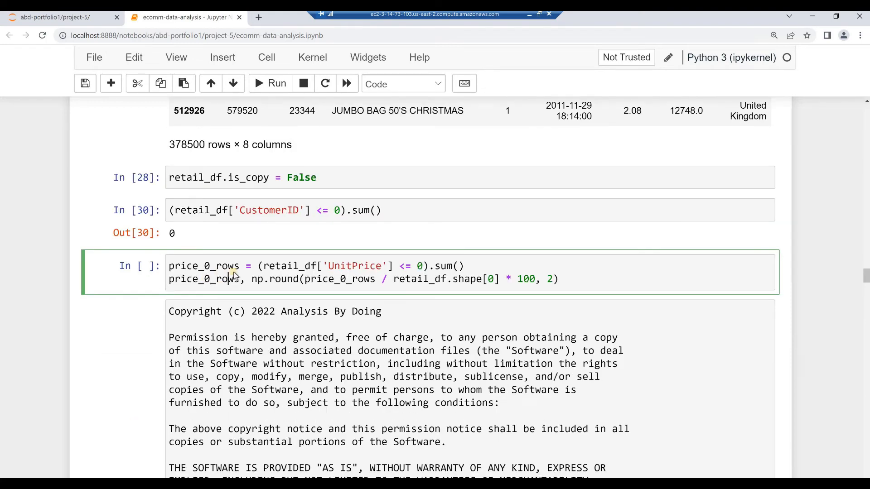
click(297, 268)
click(473, 267)
click(562, 280)
key(alt+Return)
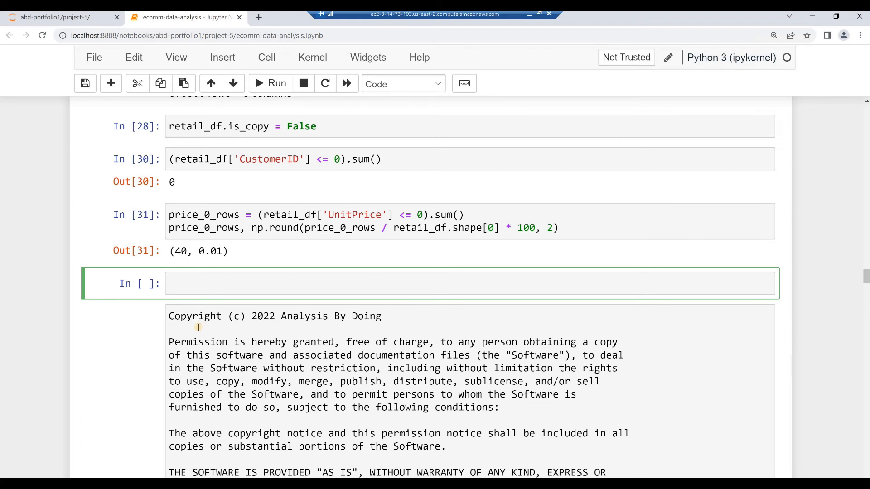
List the rows with non-positive prices by running price_mask = (retail_df['UnitPrice'] <= 0) followed by retail_df.loc[price_mask], and look through them.
text(price_mask = (retail_df['UnitPrice'] <= 0) retail_df.loc[price_mask])
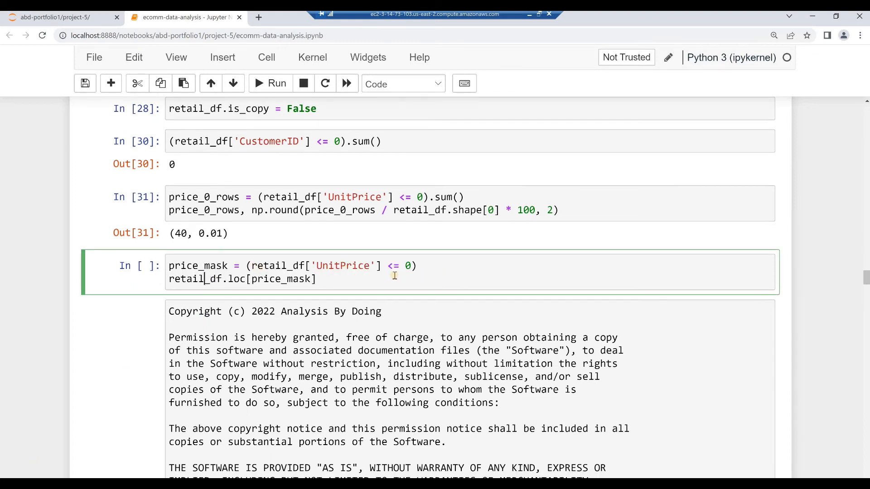
click(340, 279)
key(shift+Return)
scroll(370, 319, down, 5)
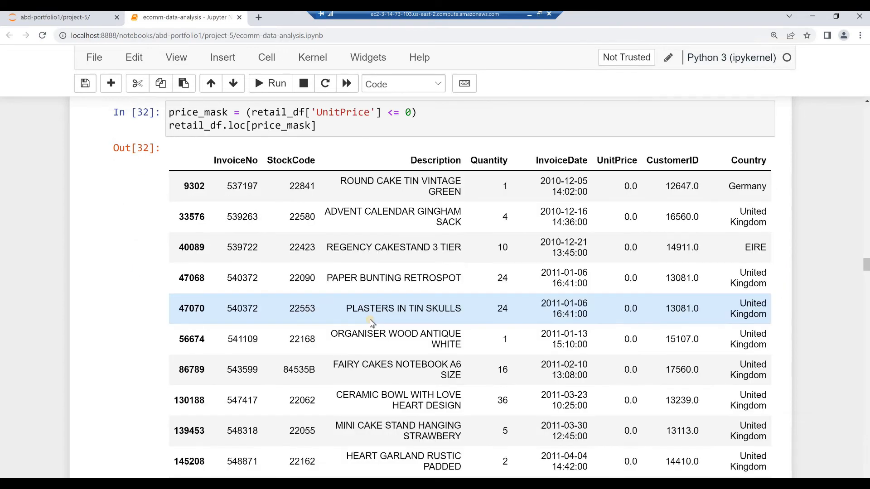
scroll(371, 321, down, 1)
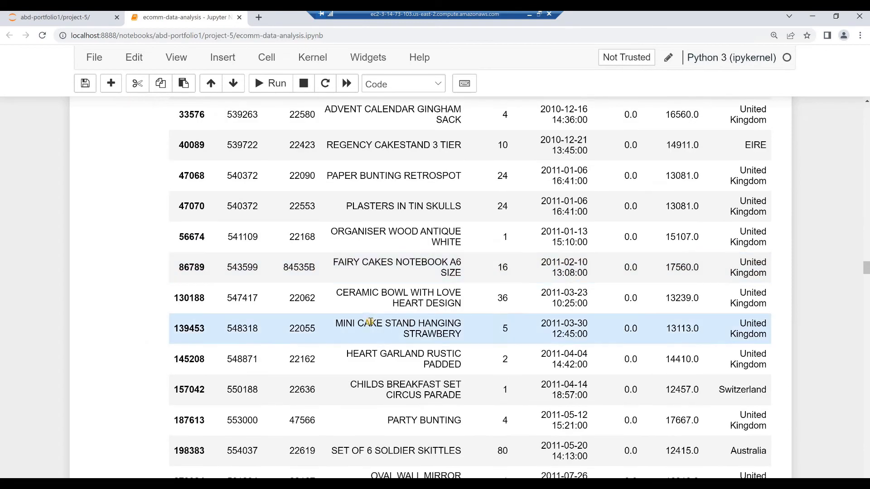
scroll(371, 322, down, 1)
scroll(370, 324, down, 6)
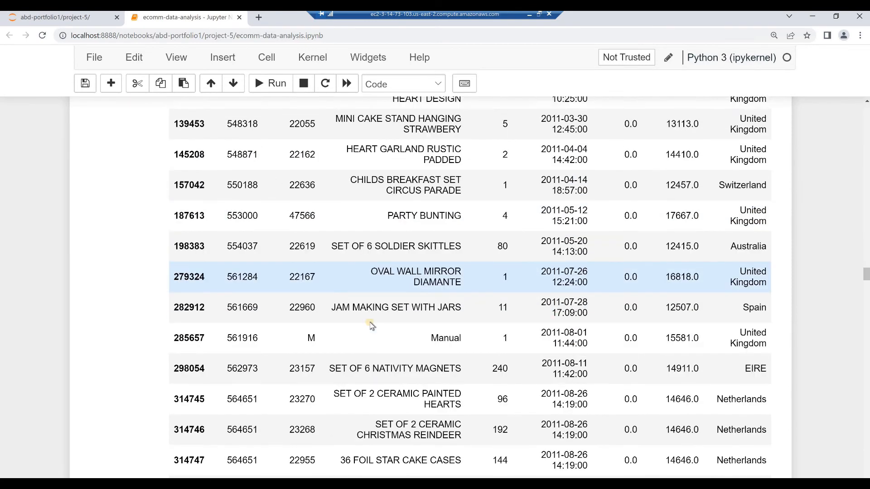
scroll(370, 324, down, 2)
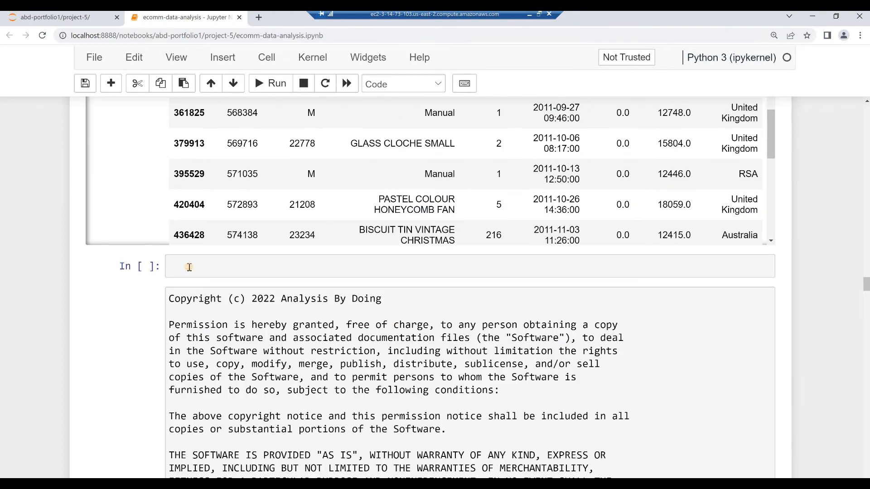
Remove the non-positive price rows by running retail_df = retail_df.loc[~price_mask] with retail_df displayed, and review the resulting table.
click(188, 267)
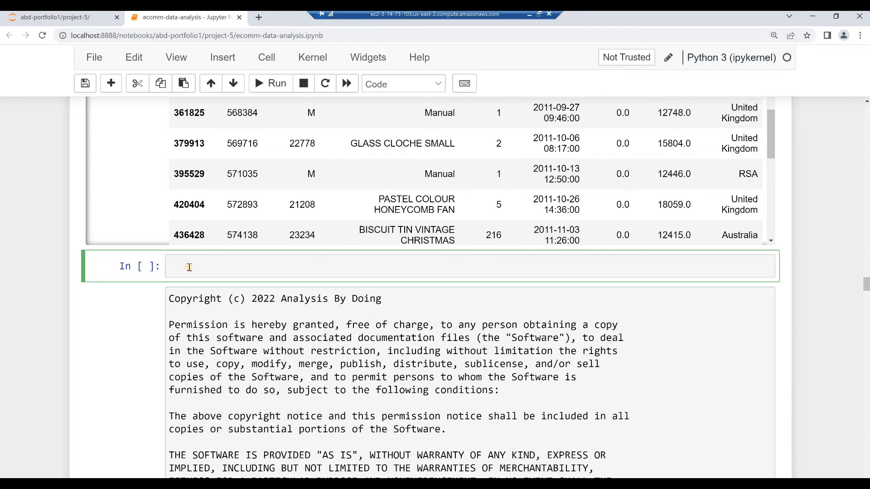
text(retail_df = retail_df.loc[~price_mask] retail_df)
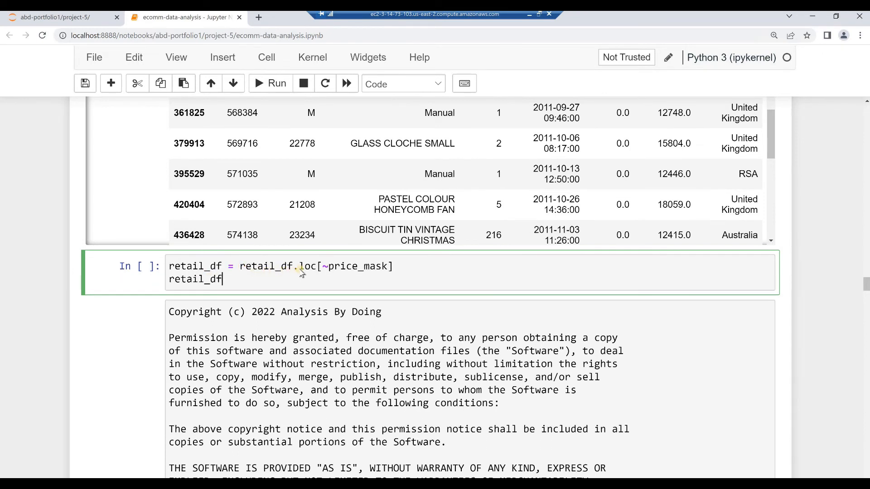
click(322, 267)
key(shift+Return)
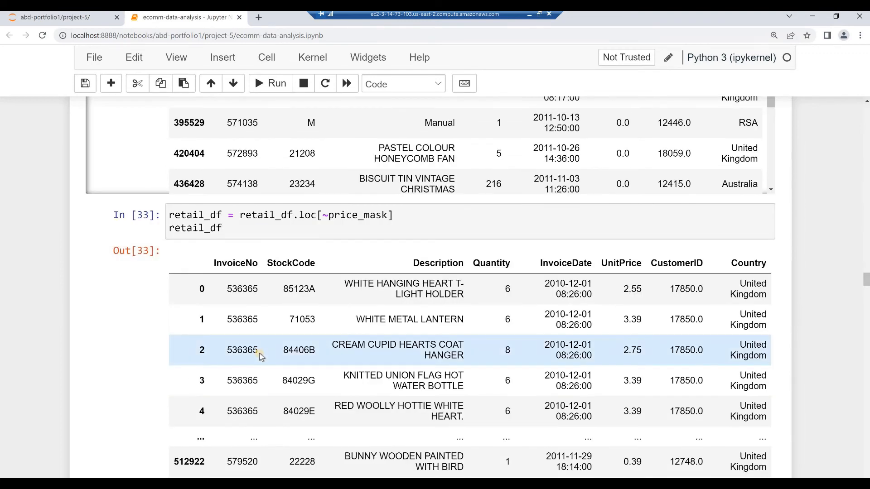
scroll(259, 355, down, 1)
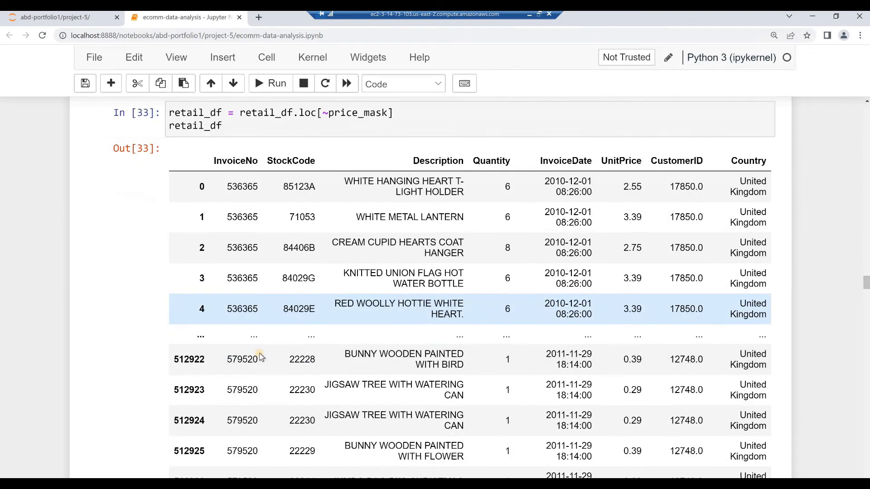
scroll(260, 357, down, 1)
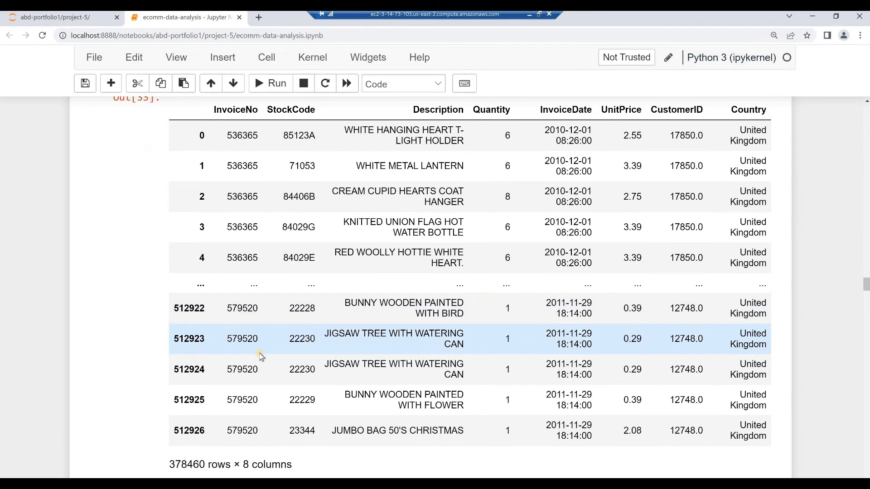
scroll(280, 226, up, 1)
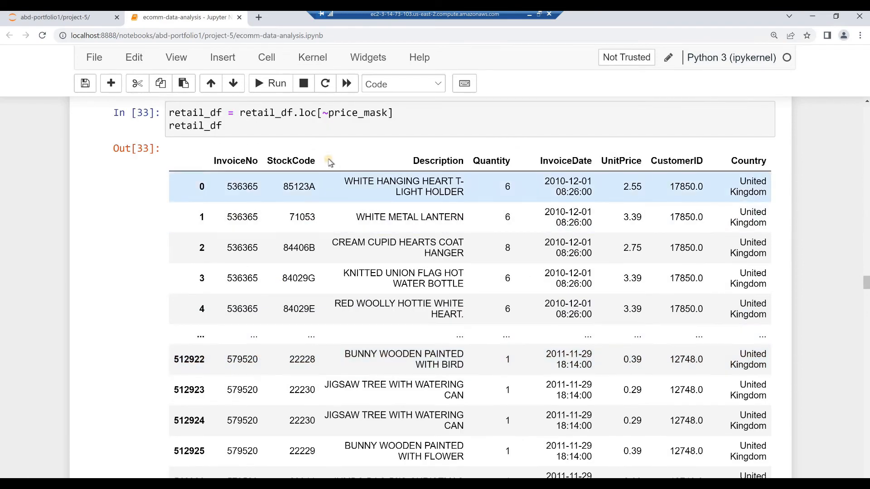
scroll(272, 272, down, 3)
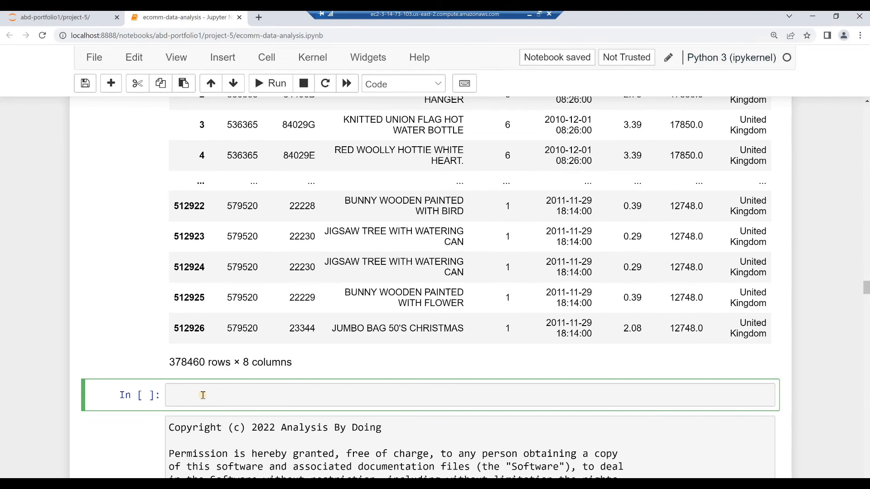
Recheck prices by running (retail_df['UnitPrice'] <= 0).sum(), and run retail_df.is_copy = False in the next cell.
scroll(203, 395, down, 1)
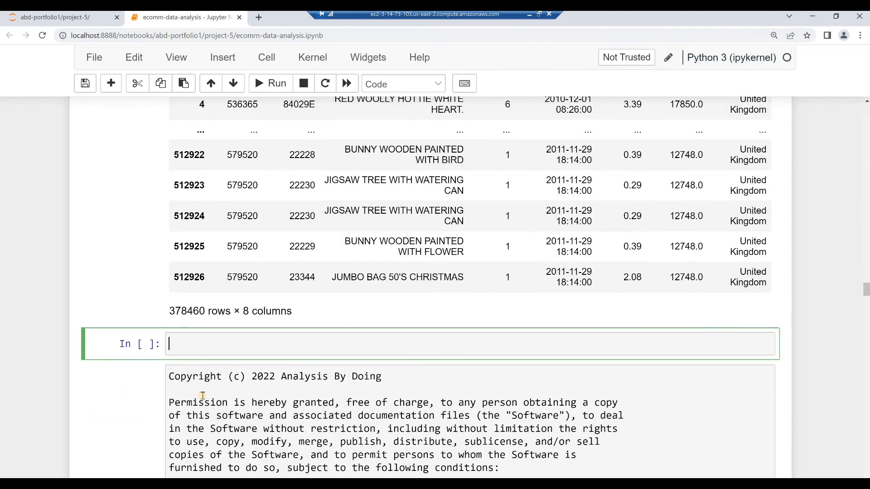
scroll(203, 396, down, 2)
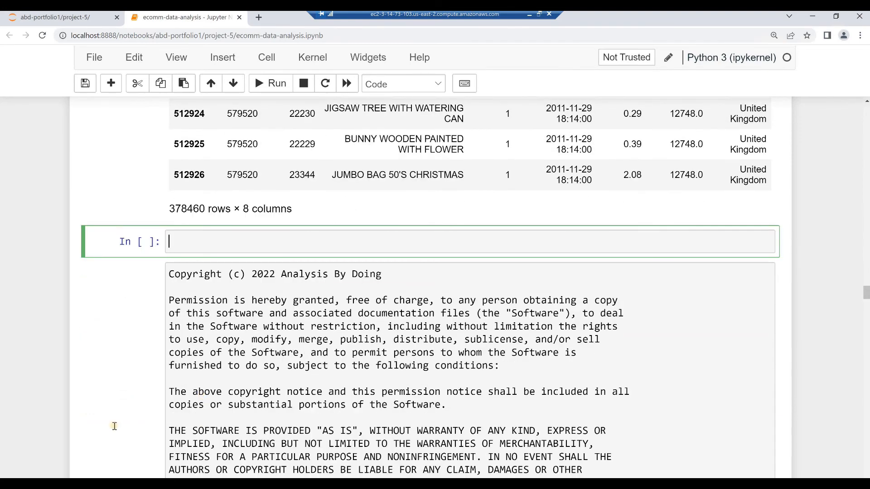
text((retail_df['UnitPrice'] <= 0).sum())
click(187, 267)
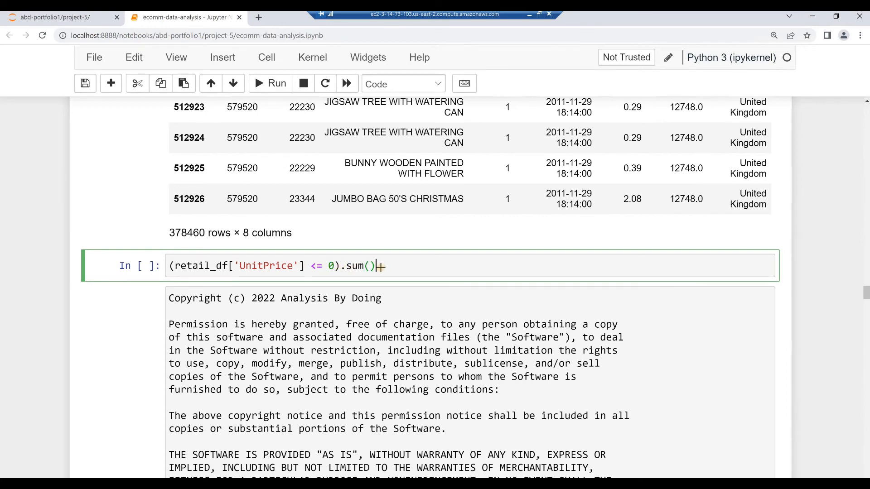
key(shift+Return)
scroll(302, 353, down, 2)
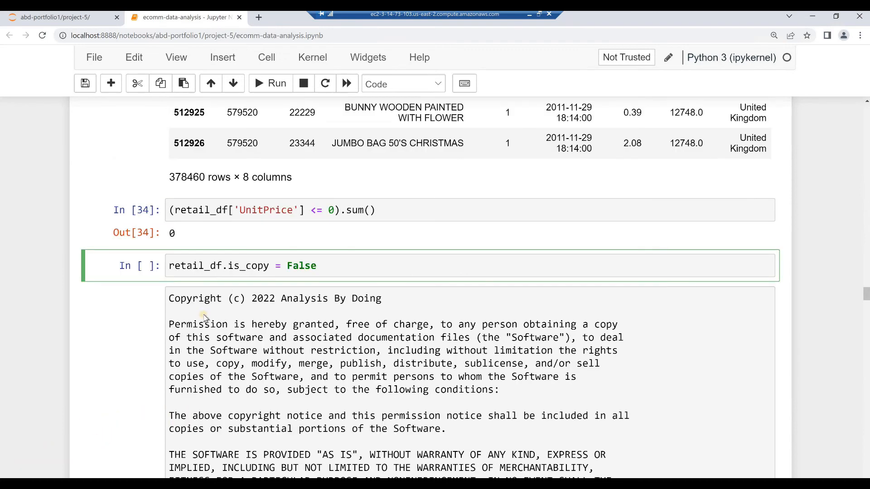
click(333, 260)
key(alt+Return)
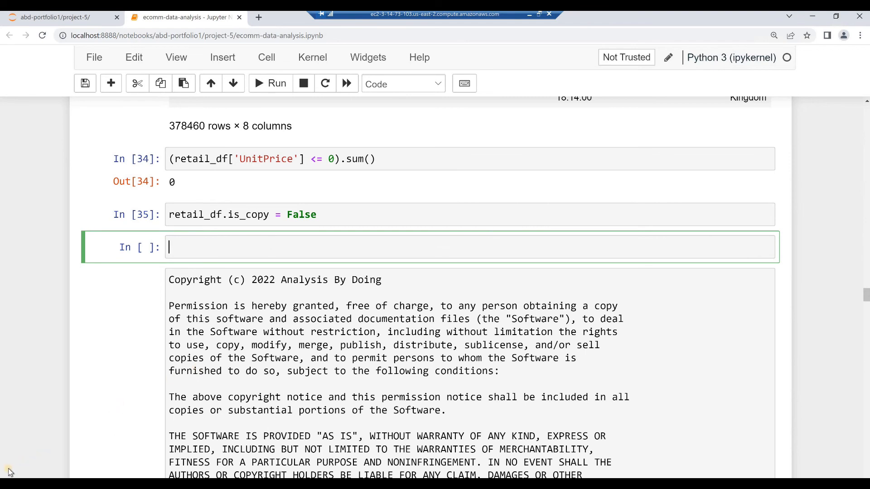
Count the rows with non-positive quantities by running (retail_df['Quantity'] <= 0).sum() in a new cell.
text((retail_df['Quantity'] <= 0).sum())
click(167, 266)
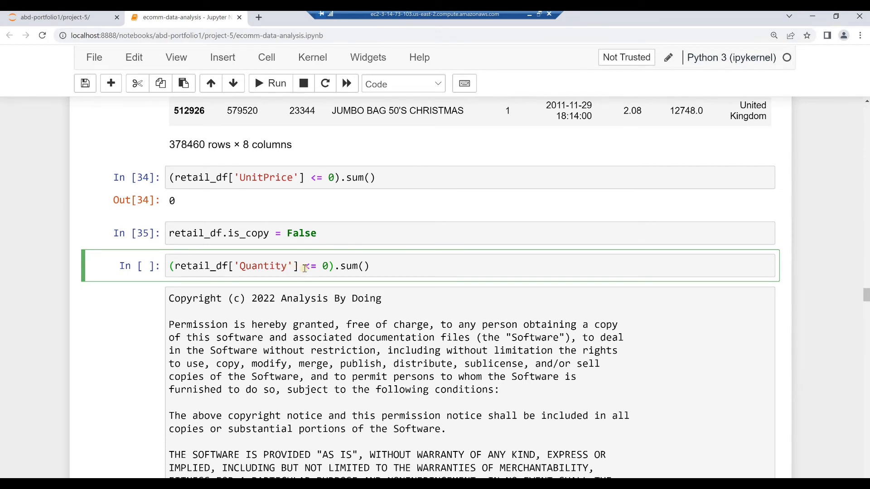
click(375, 267)
key(alt+Return)
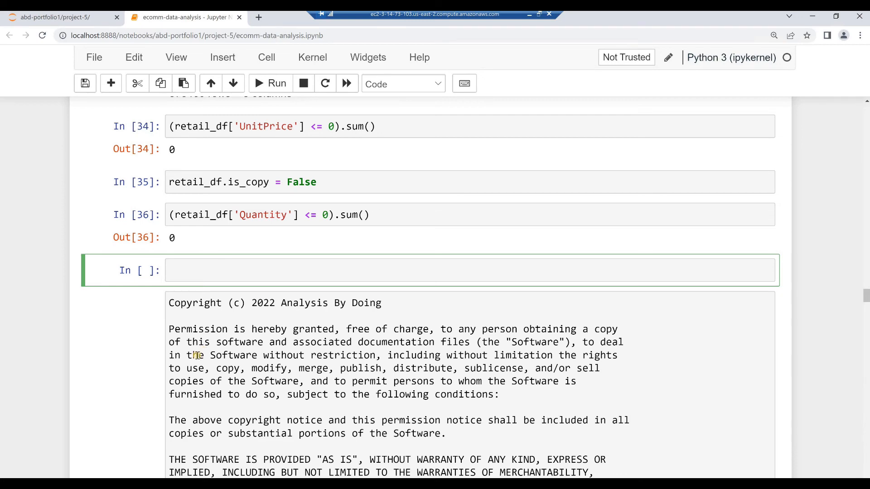
List the manual stock entries by running stock_mask = (retail_df['StockCode'] == 'M') followed by retail_df.loc[stock_mask].
text(stock_mask = (retail_df['StockCode'] == 'M') retail_df.loc[stock_mask])
click(193, 215)
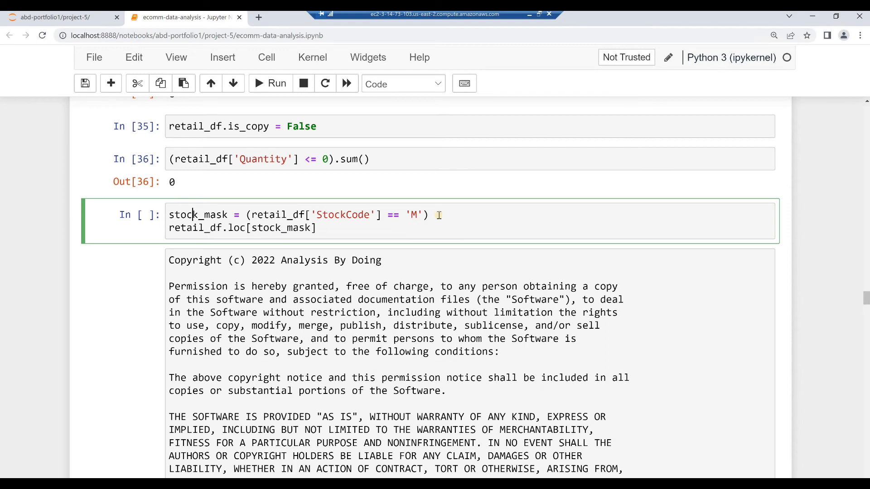
click(352, 230)
key(alt+Return)
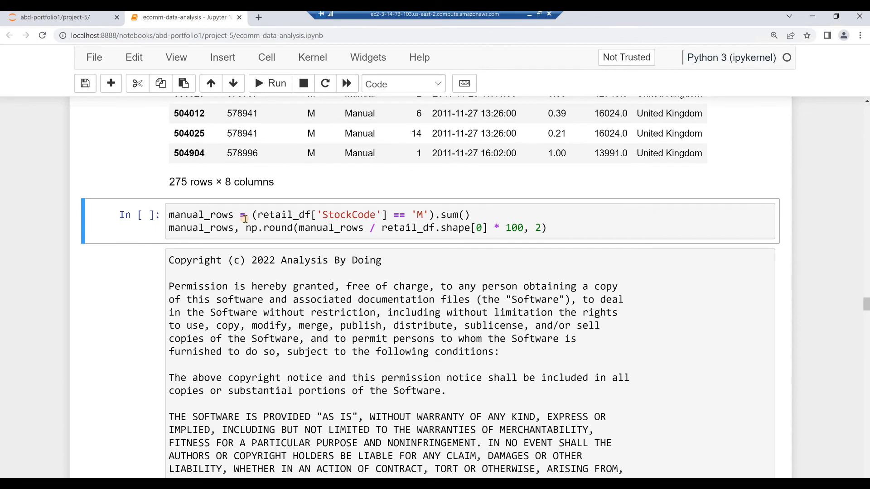
Run manual_rows = (retail_df['StockCode'] == 'M').sum() with manual_rows, np.round(manual_rows / retail_df.shape[0] * 100, 2) to get the manual entries' count and percentage.
click(244, 219)
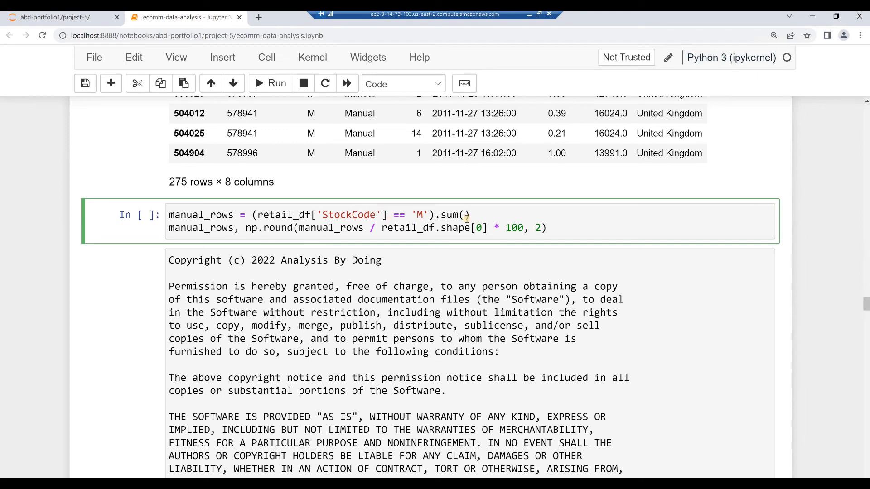
click(550, 224)
key(alt+Return)
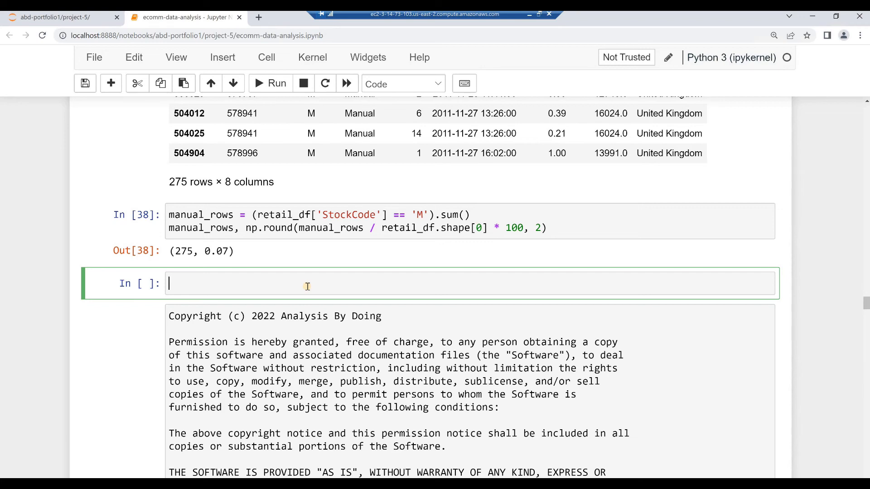
Remove the manual stock entries by running retail_df = retail_df.loc[~stock_mask] with retail_df displayed, and review the resulting table.
text(retail_df = retail_df.loc[~stock_mask] retail_df)
scroll(233, 223, down, 1)
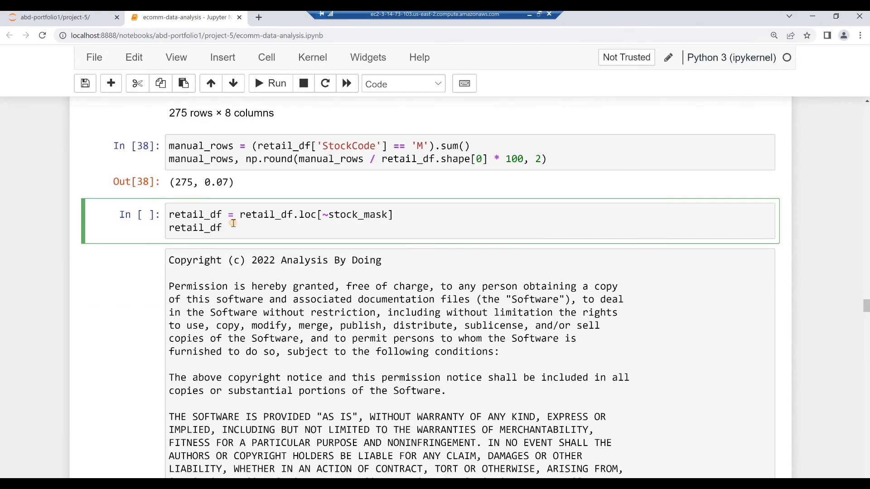
click(396, 217)
key(shift+Return)
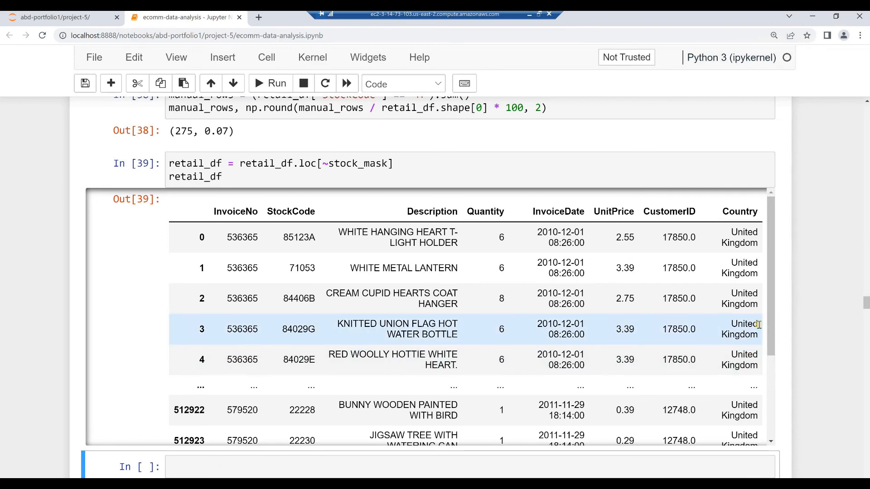
drag(769, 329, 770, 436)
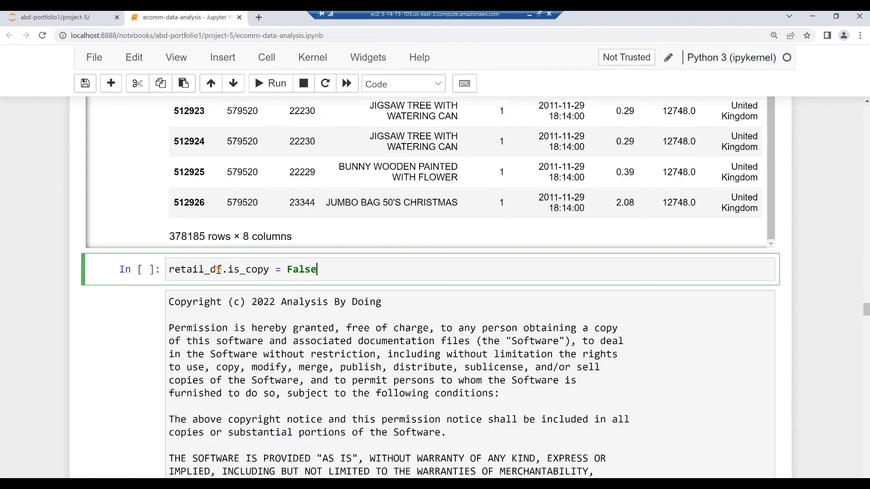
Run retail_df.is_copy = False in the cell below the table filtered by stock_mask.
click(217, 269)
click(324, 270)
key(alt+Return)
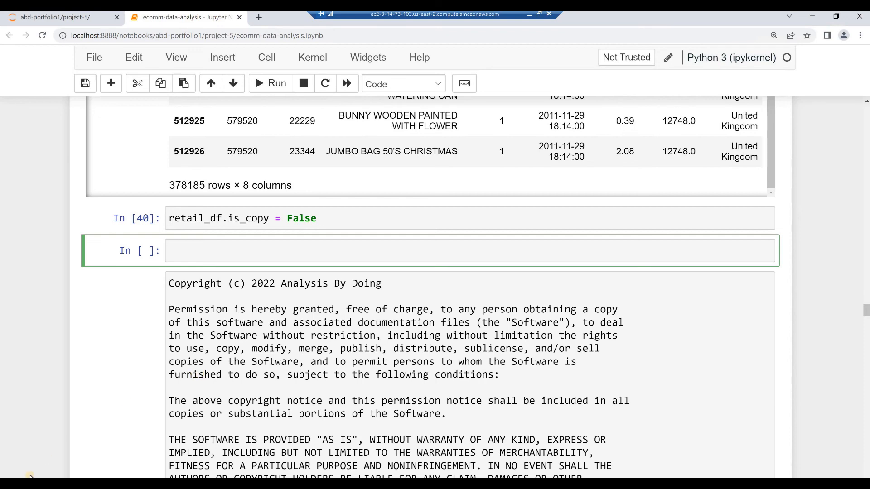
Look for rows with empty descriptions by running desc_mask = (retail_df['Description'] == '') followed by retail_df.loc[desc_mask].
text(desc_mask = (retail_df['Description'] == '') retail_df.loc[desc_mask])
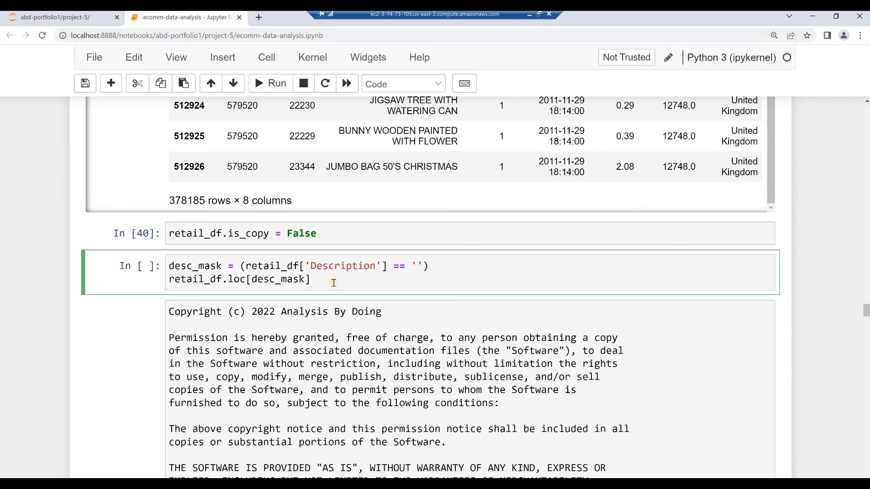
key(shift+Return)
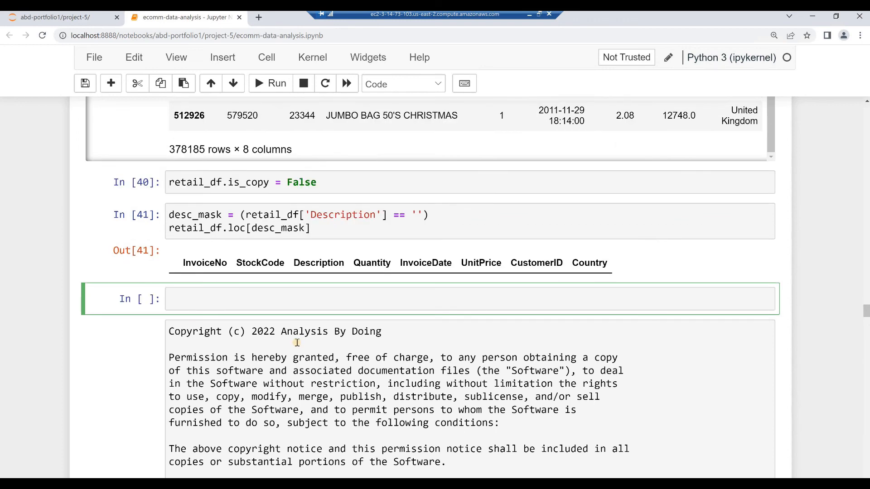
scroll(214, 253, down, 1)
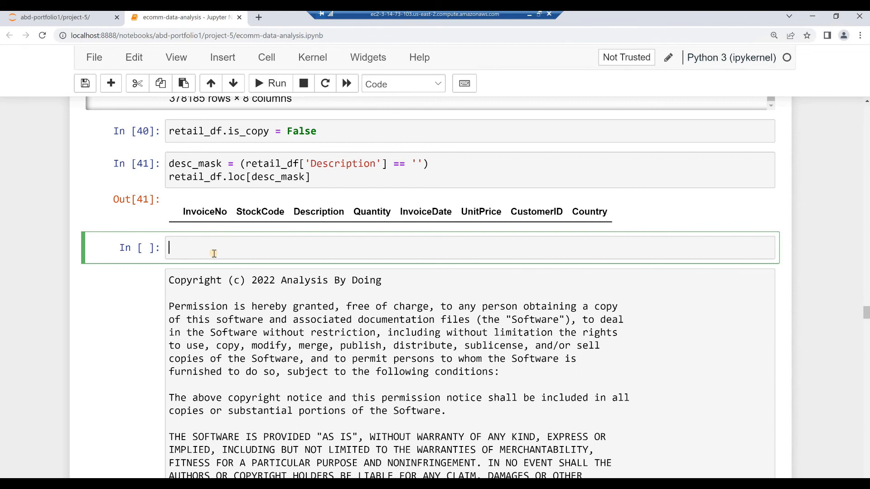
Run retail_df = retail_df.copy(), and add a total price column with retail_df['TotalPrice'] = retail_df['UnitPrice'] * retail_df['Quantity'], displaying retail_df.
text(retail_df = retail_df.copy())
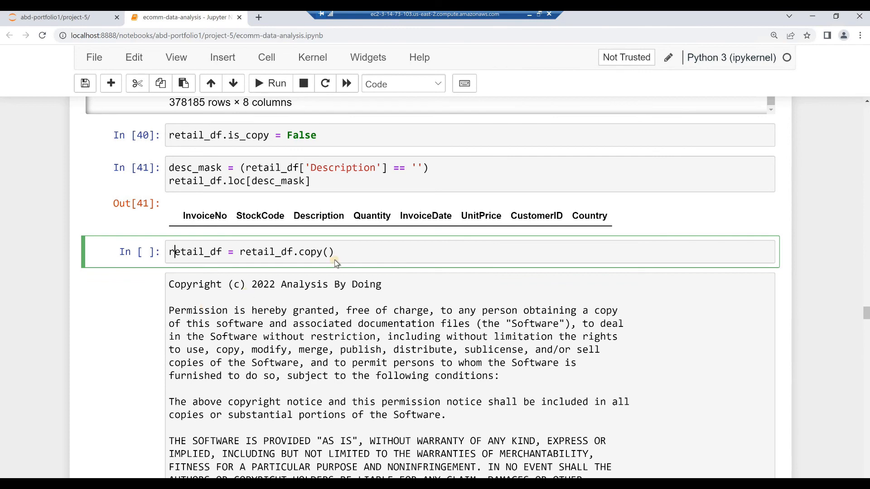
key(alt+Return)
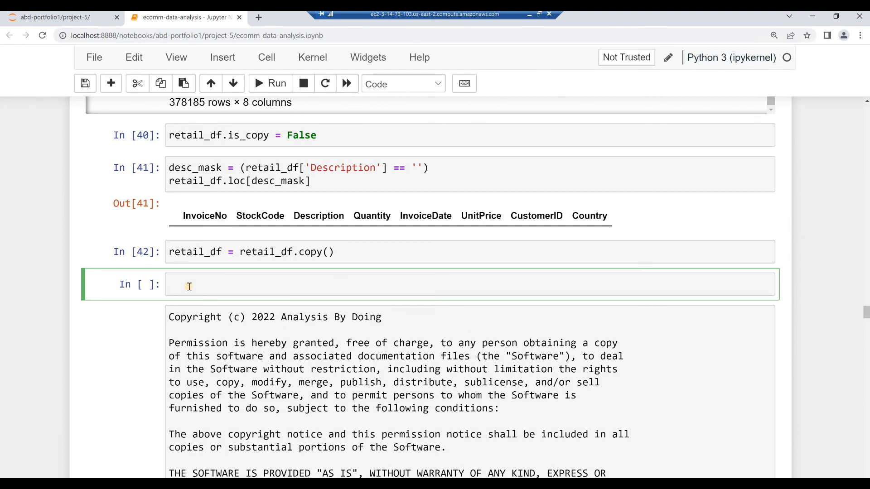
text(retail_df['TotalPrice'] = retail_df['UnitPrice'] * retail_df['Quantity'] retail_df)
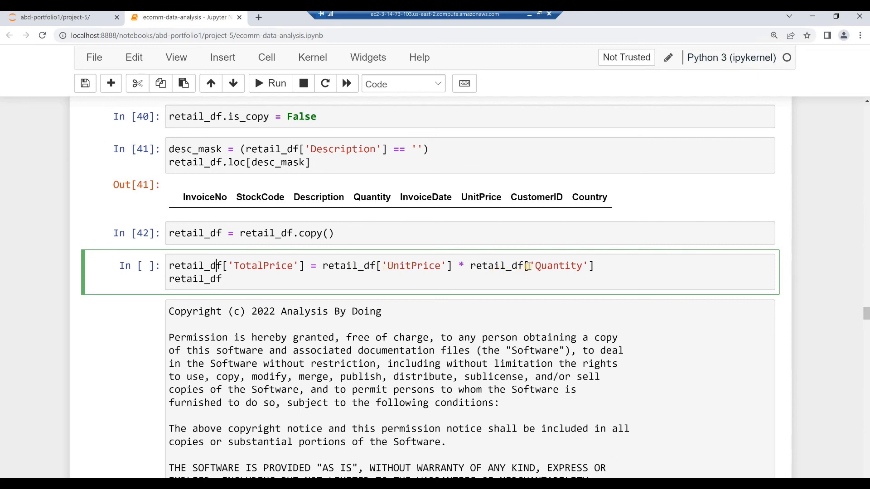
click(596, 266)
click(255, 278)
key(alt+Return)
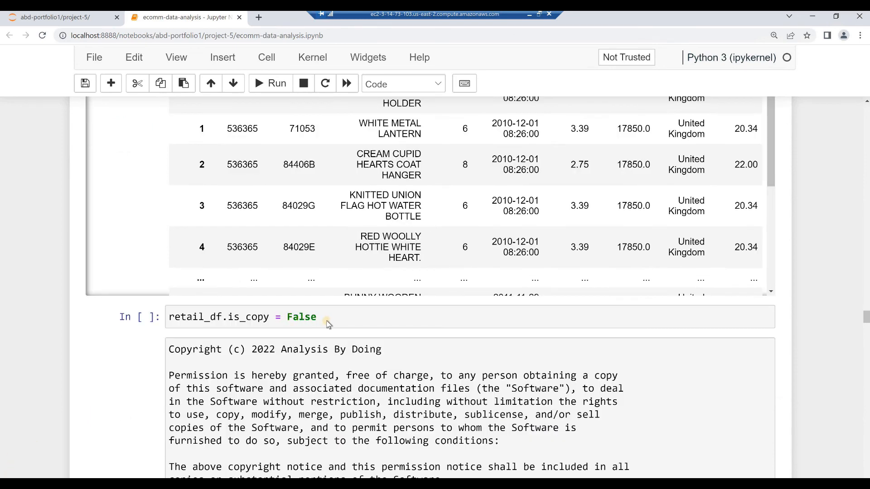
Run retail_df.is_copy = False, and convert customer IDs to integers with retail_df = retail_df.astype({'CustomerID': 'int64'}), displaying retail_df.
click(330, 319)
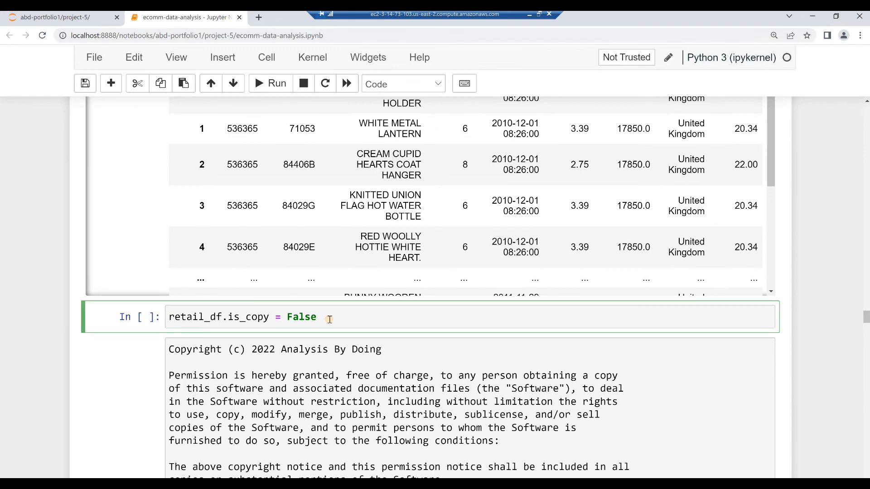
key(alt+Return)
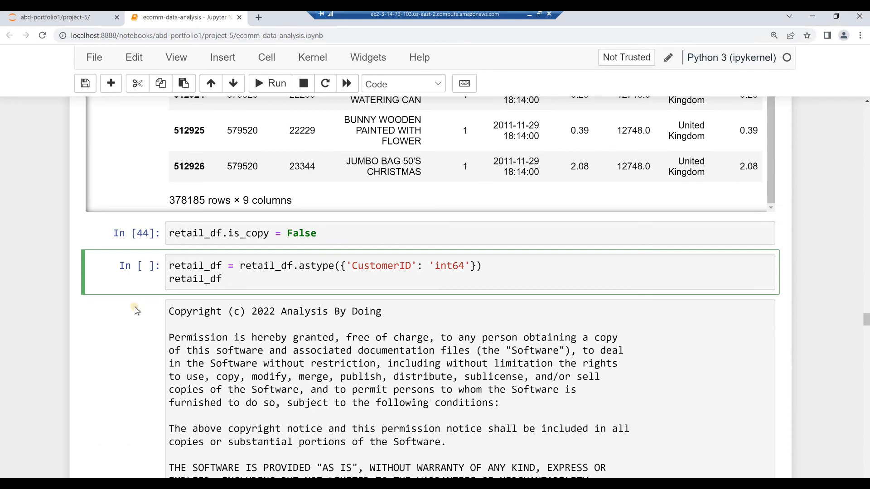
key(alt+Return)
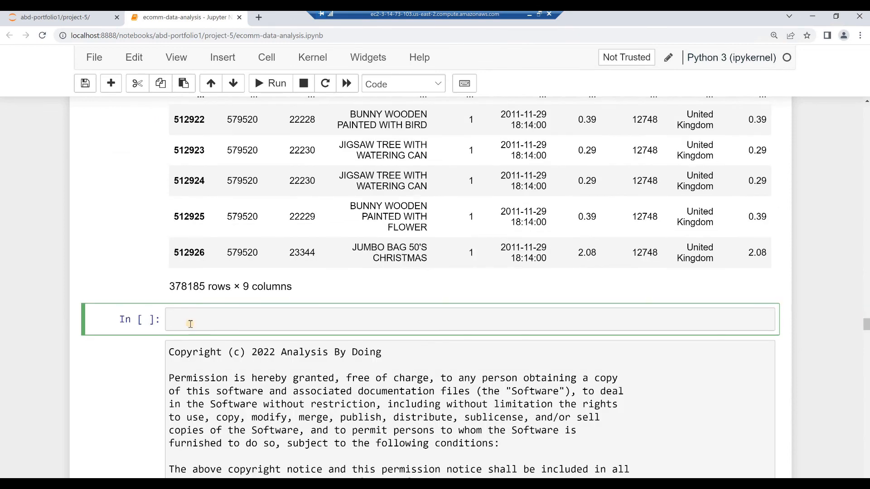
Convert customer IDs to strings by running retail_df = retail_df.astype({'CustomerID': 'string'}), and list the column types with retail_df.info().
text(retail_df = retail_df.astype({'CustomerID': 'string'})\nretail_df.info())
click(204, 266)
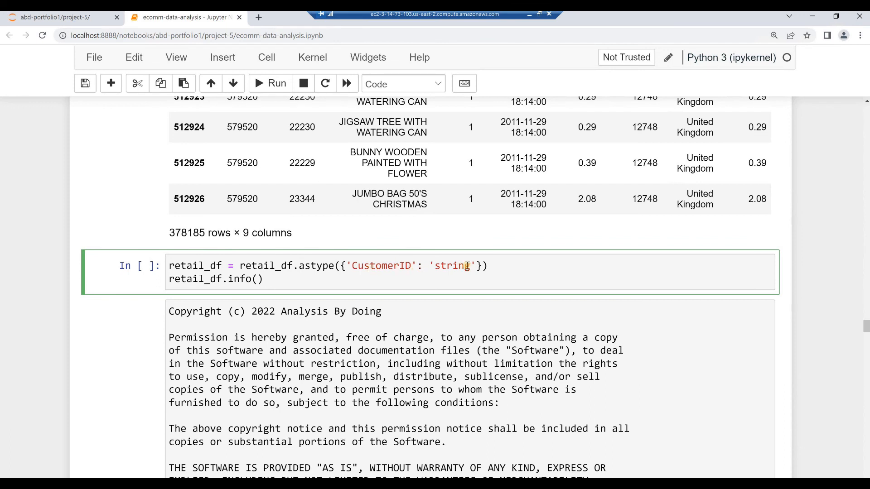
click(293, 282)
key(alt+Return)
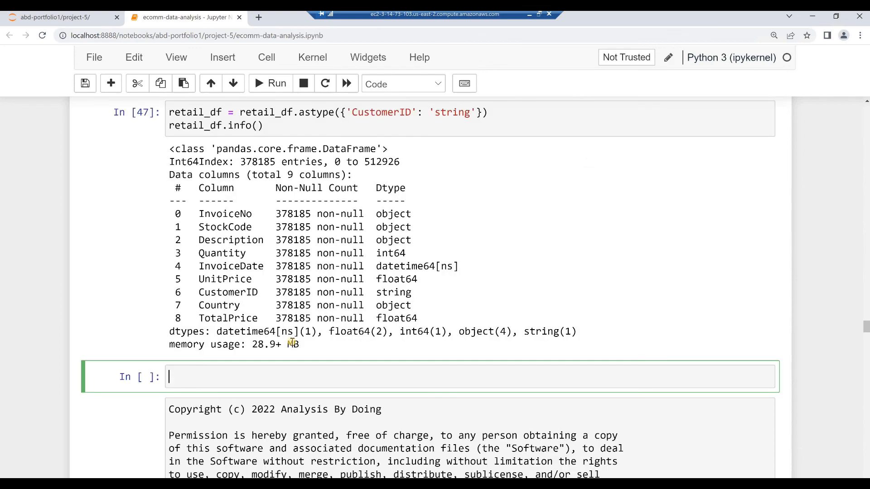